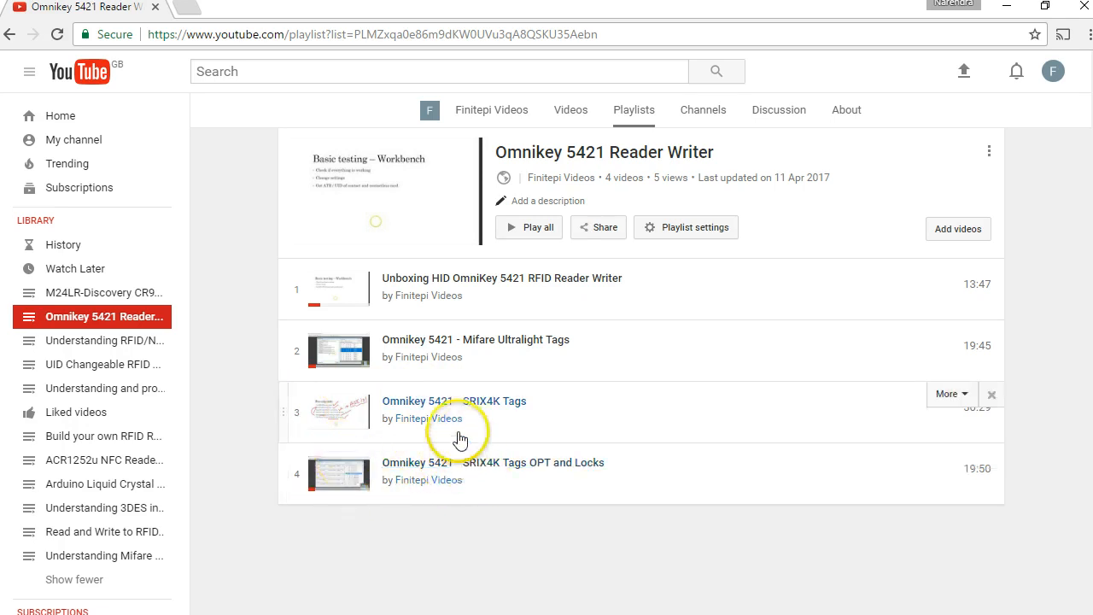
Step: Switch to Acrobat Reader and view the first page of srix4k.pdf with the Export PDF tools pane collapsed
click(483, 475)
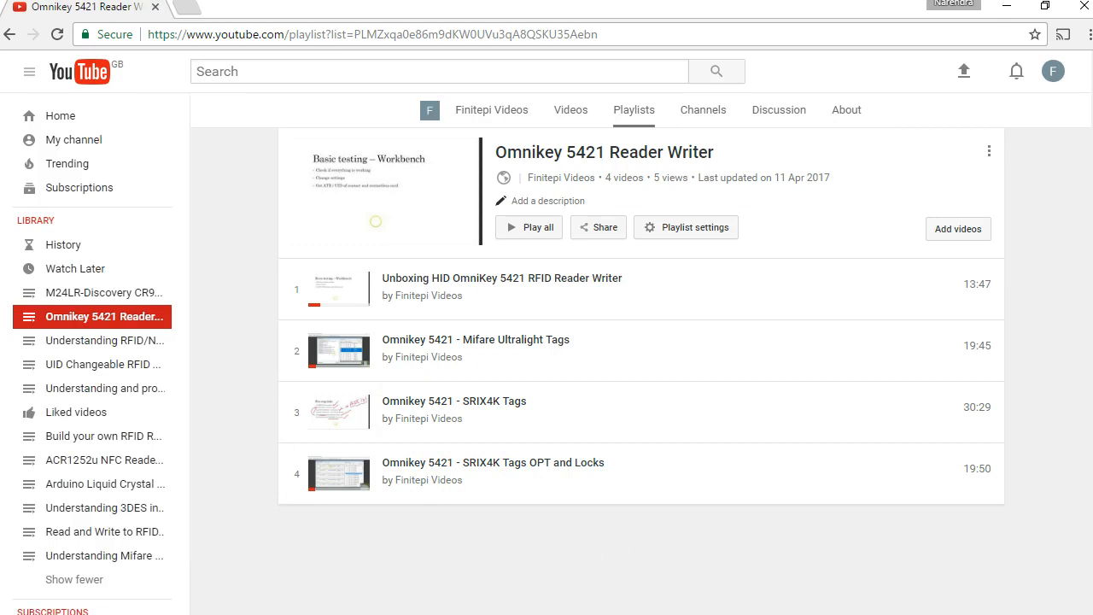
click(637, 613)
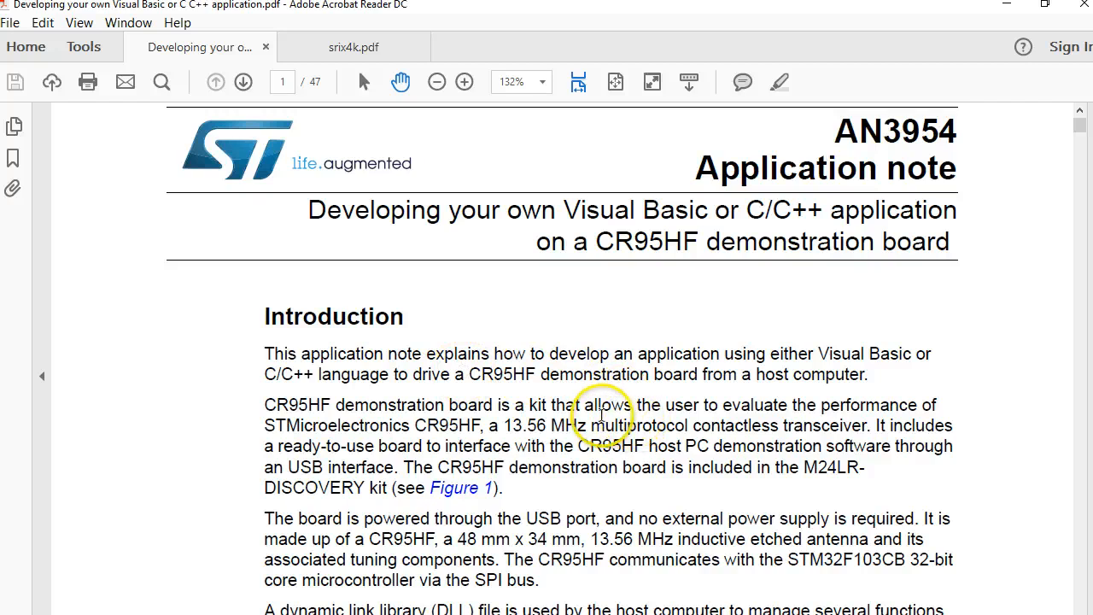
click(342, 50)
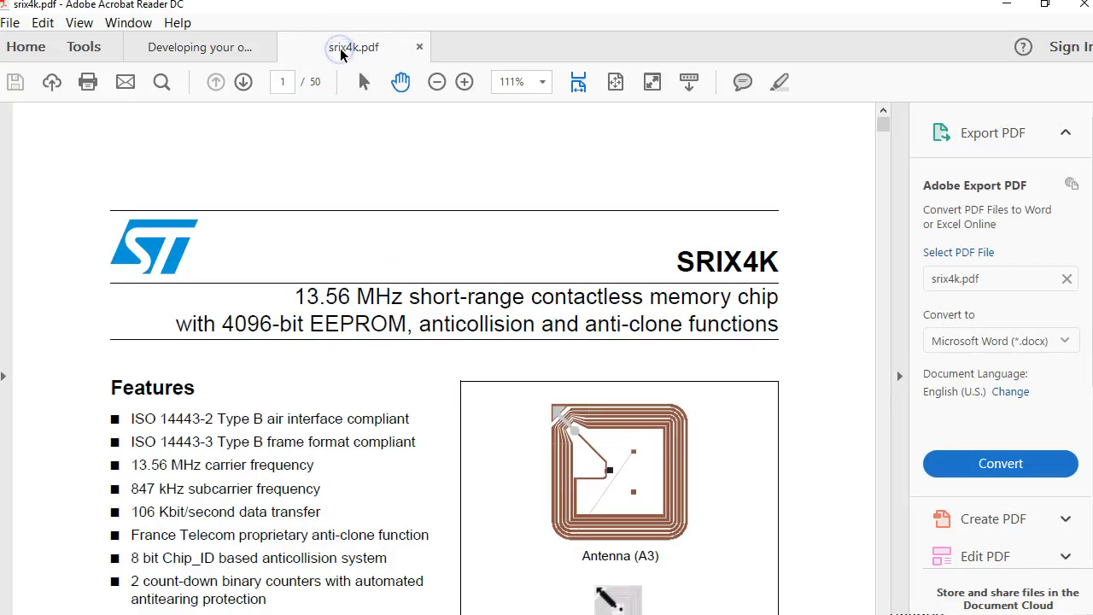
click(901, 376)
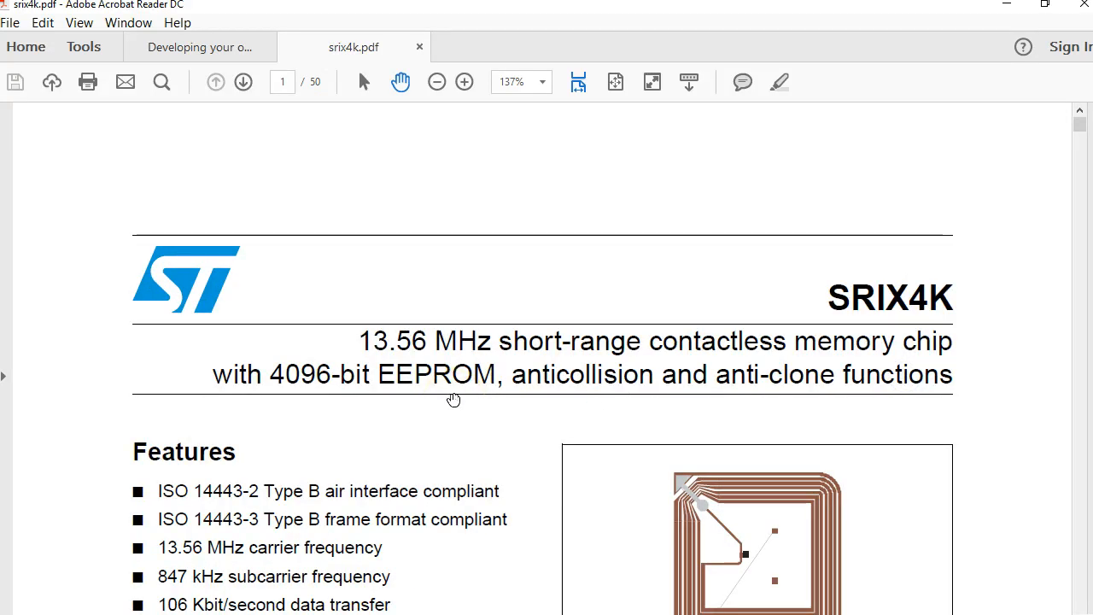
scroll(454, 400, down, 1)
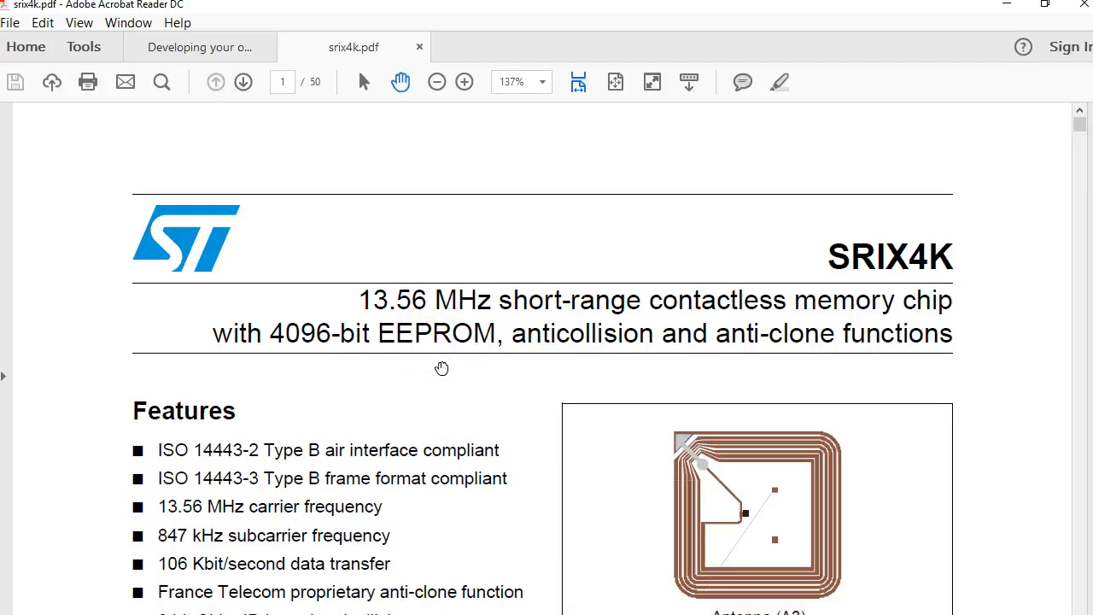
scroll(442, 368, down, 1)
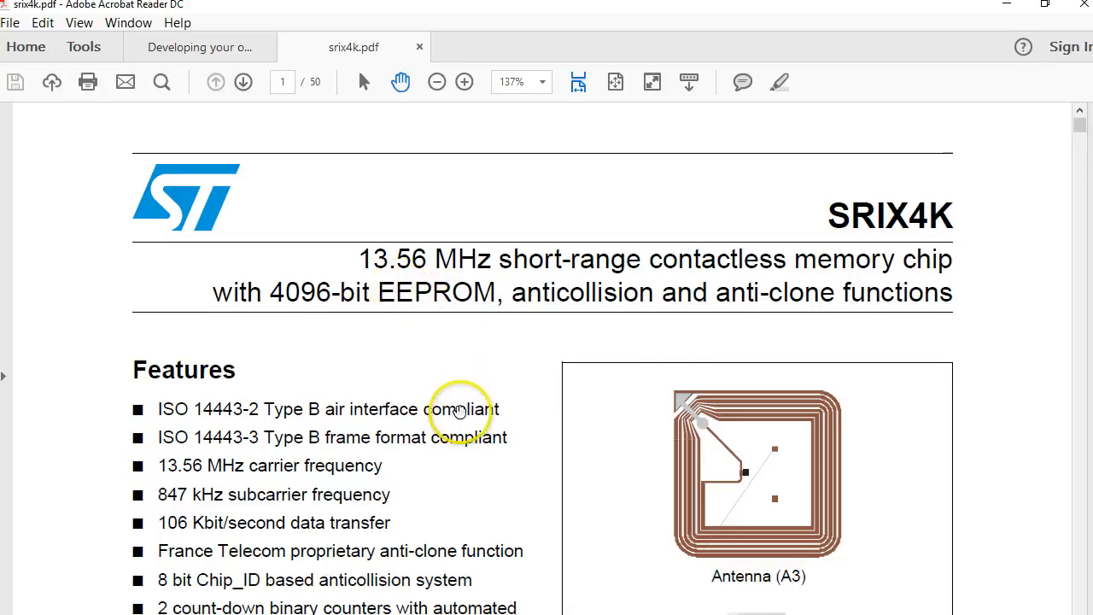
scroll(459, 411, up, 2)
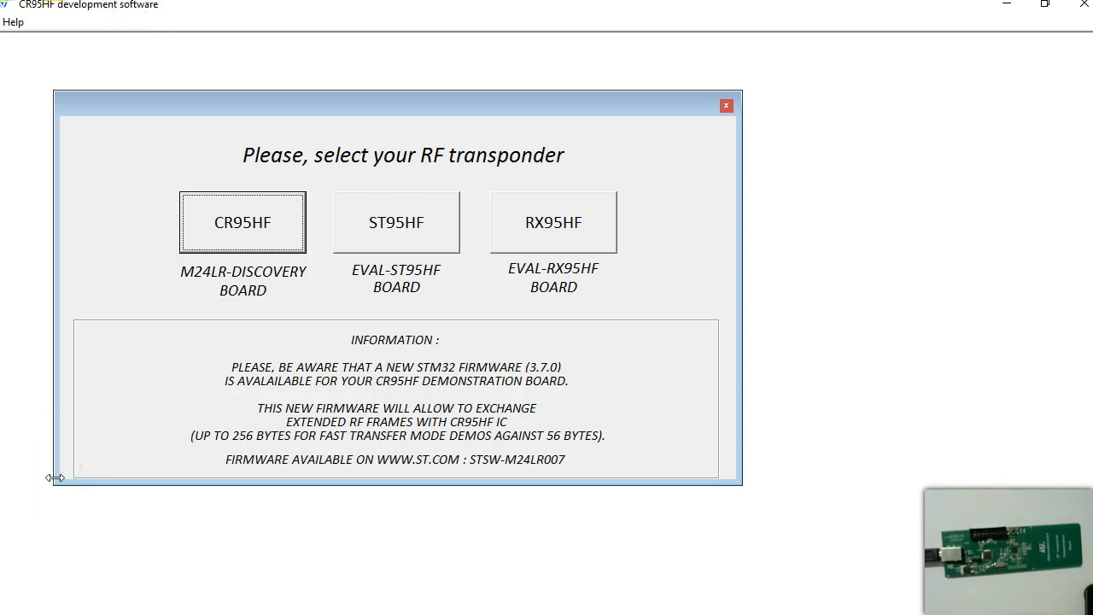
Step: Switch to the CR95HF development software, choose CR95HF as the RF transponder and open the ISO14443-B user interface for SRIX4K
click(227, 243)
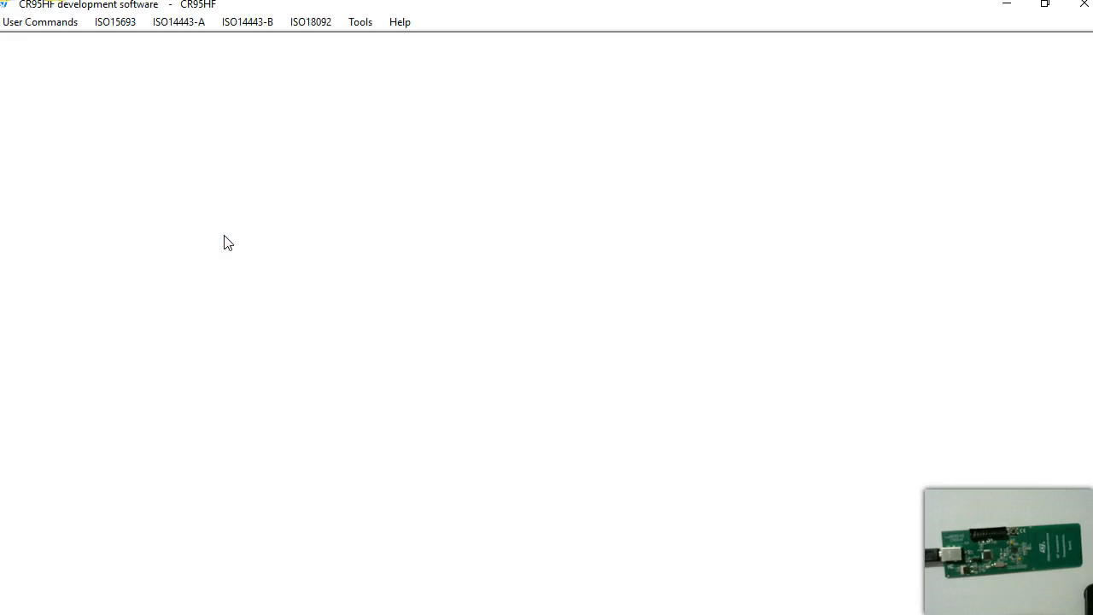
click(249, 24)
mouse_move(178, 22)
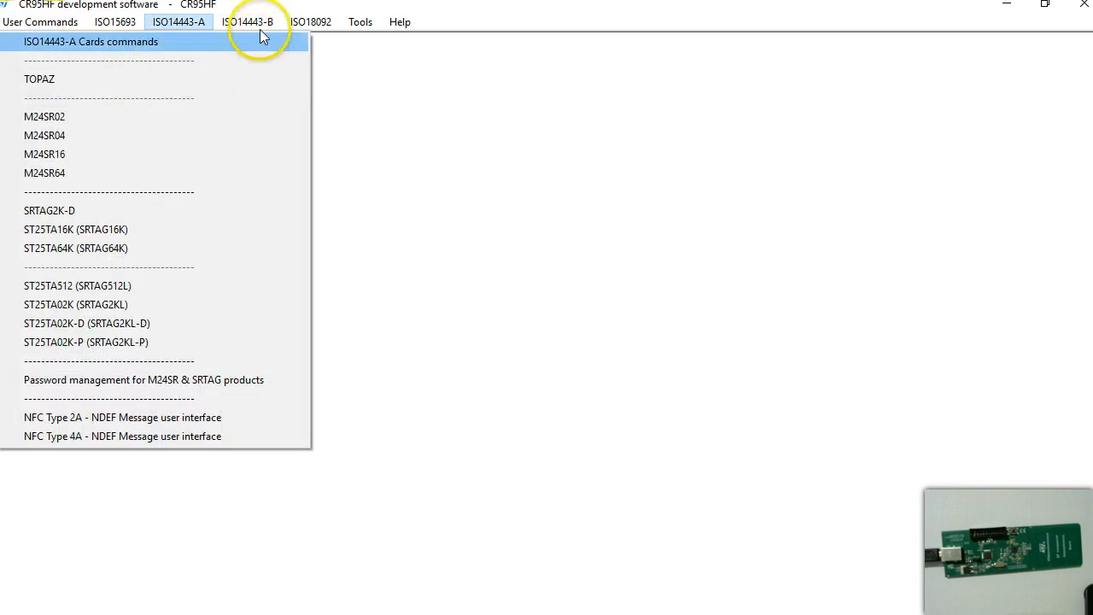
mouse_move(247, 23)
click(60, 174)
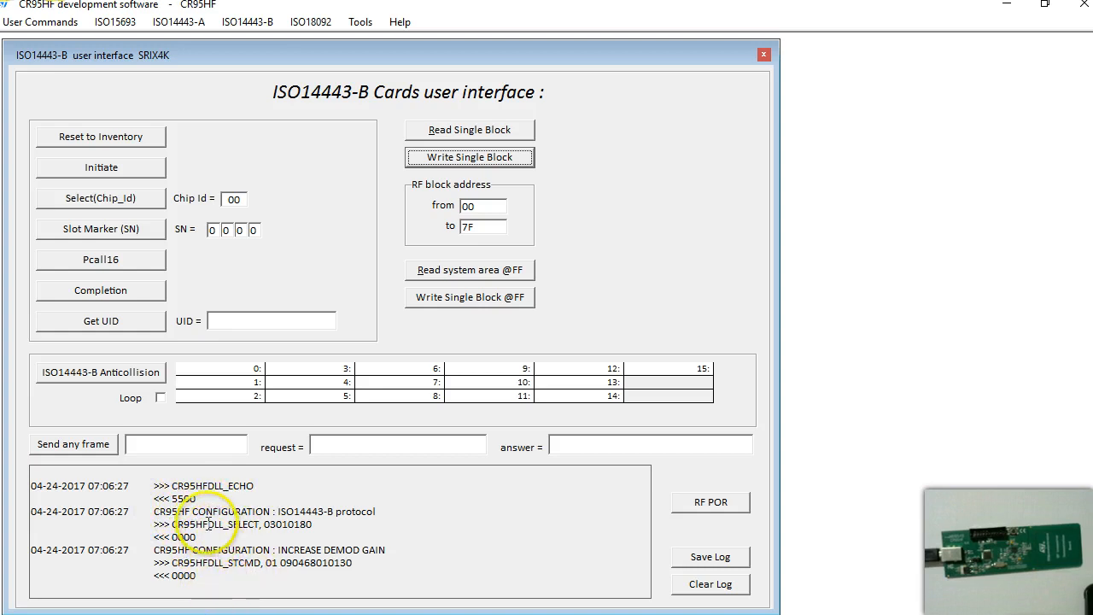
Step: Examine the CR95HFDLL_ECHO command and its response in the communication log
drag(196, 501, 75, 485)
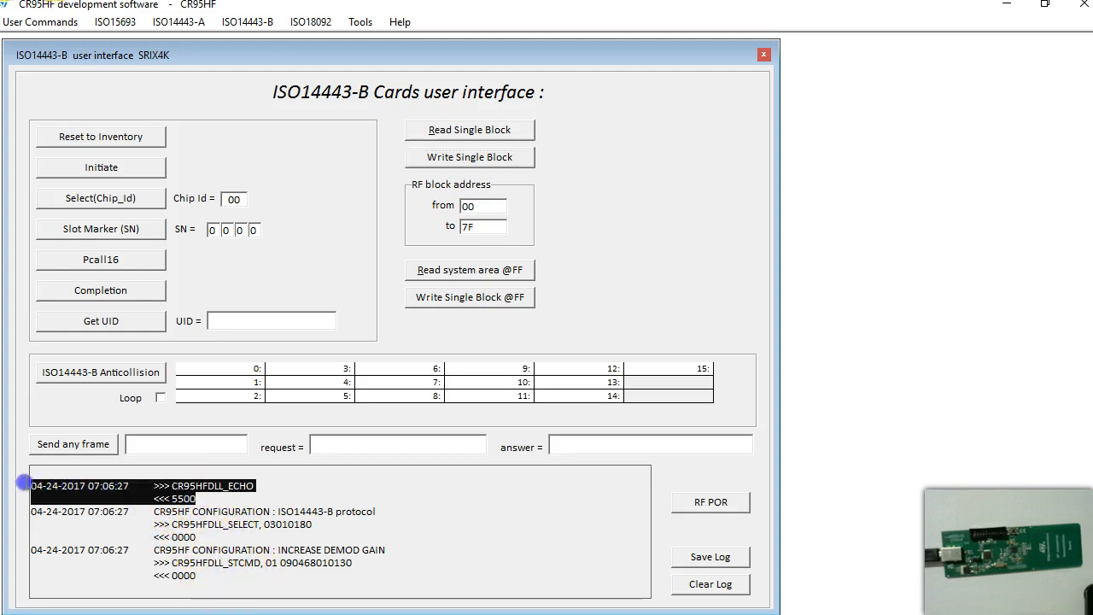
click(254, 559)
drag(197, 499, 24, 485)
click(175, 512)
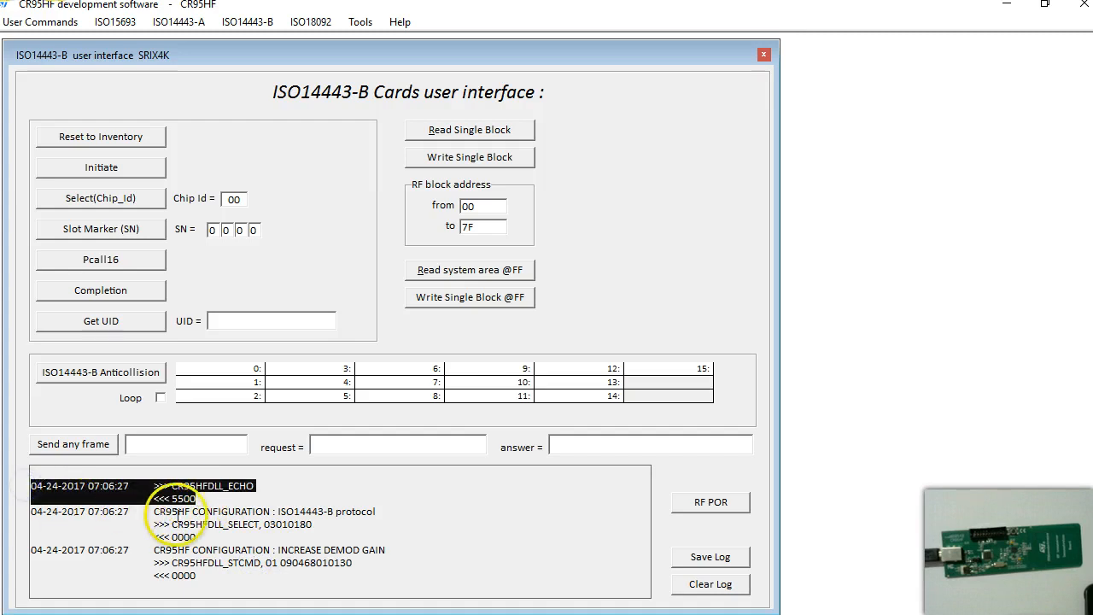
drag(202, 499, 27, 485)
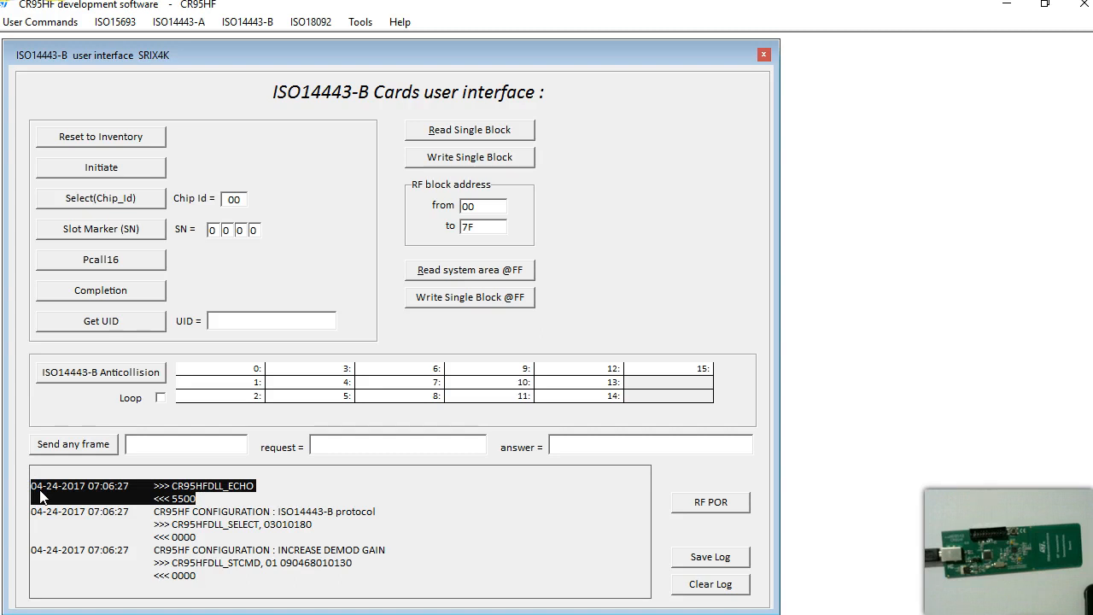
click(193, 536)
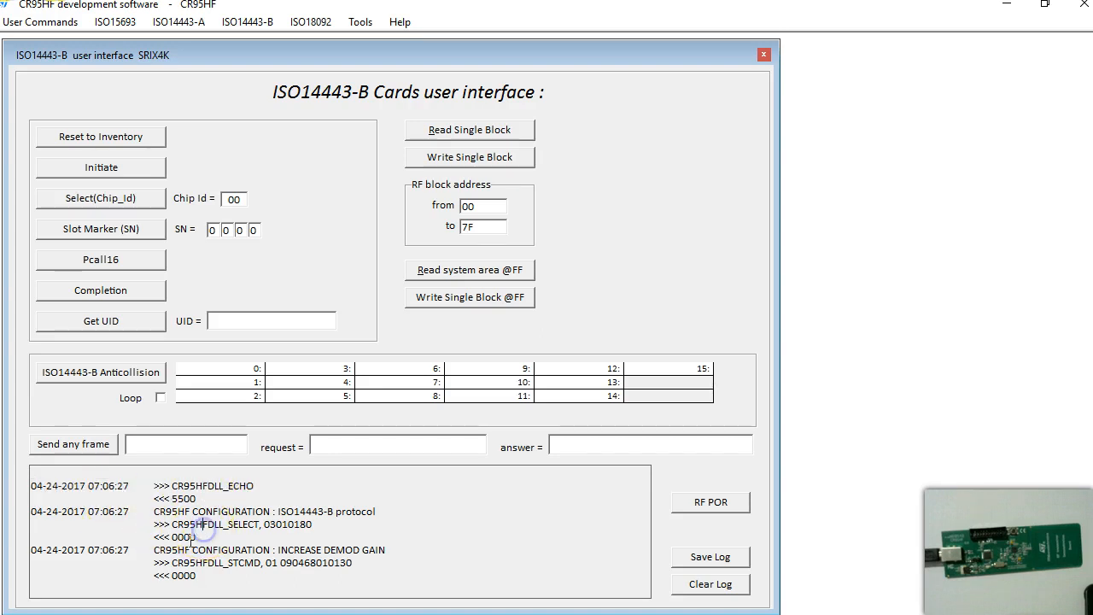
Step: Examine the log entries for the ISO14443-B protocol selection and the demodulator gain increase, including their commands and responses
drag(202, 536, 23, 518)
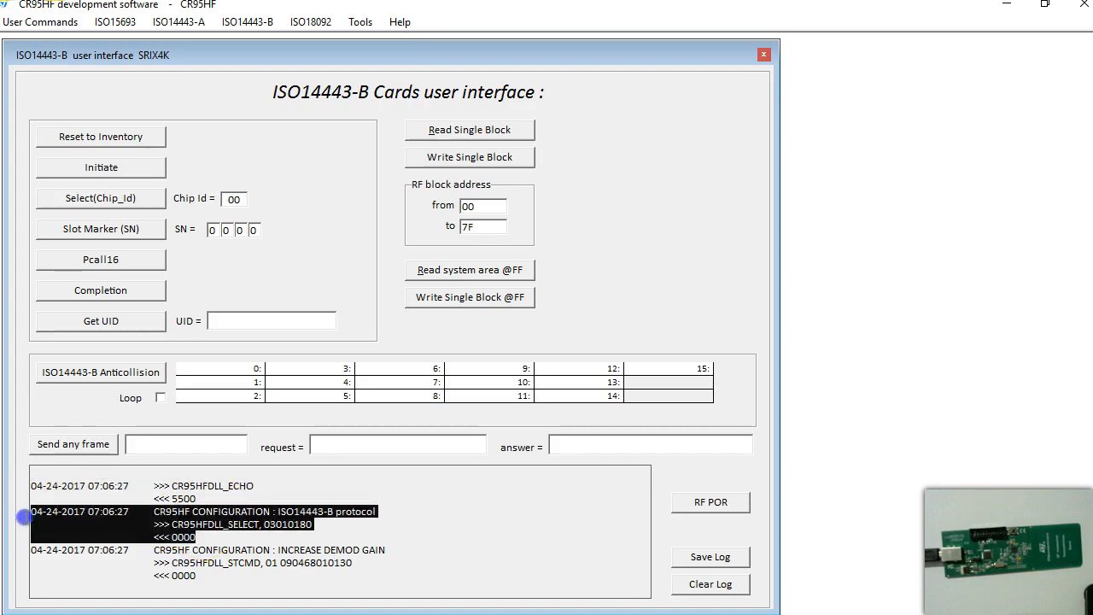
click(204, 534)
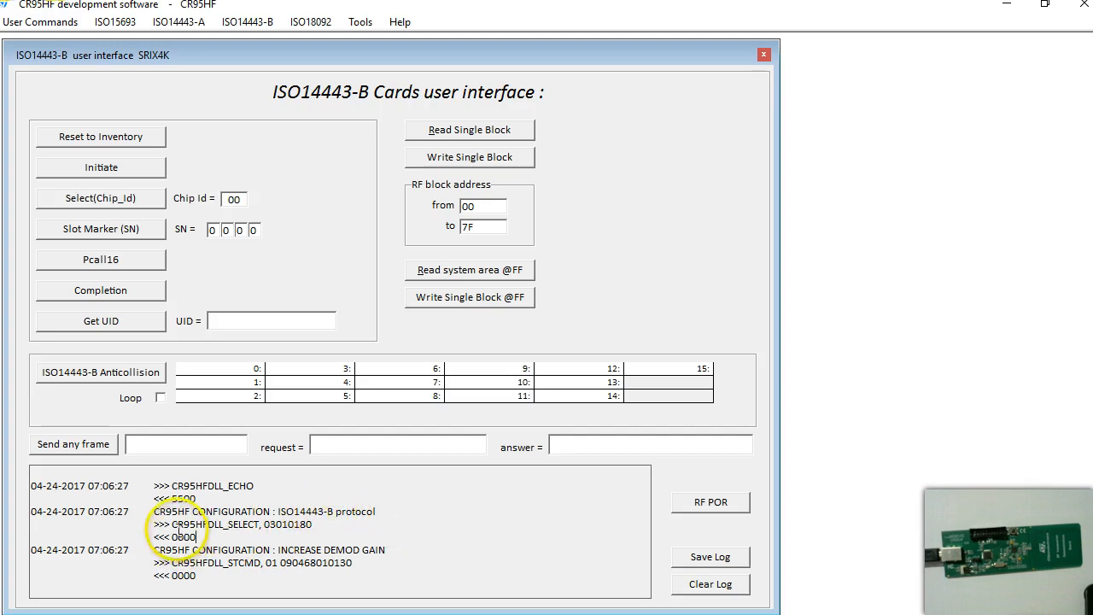
drag(174, 525, 320, 523)
click(221, 535)
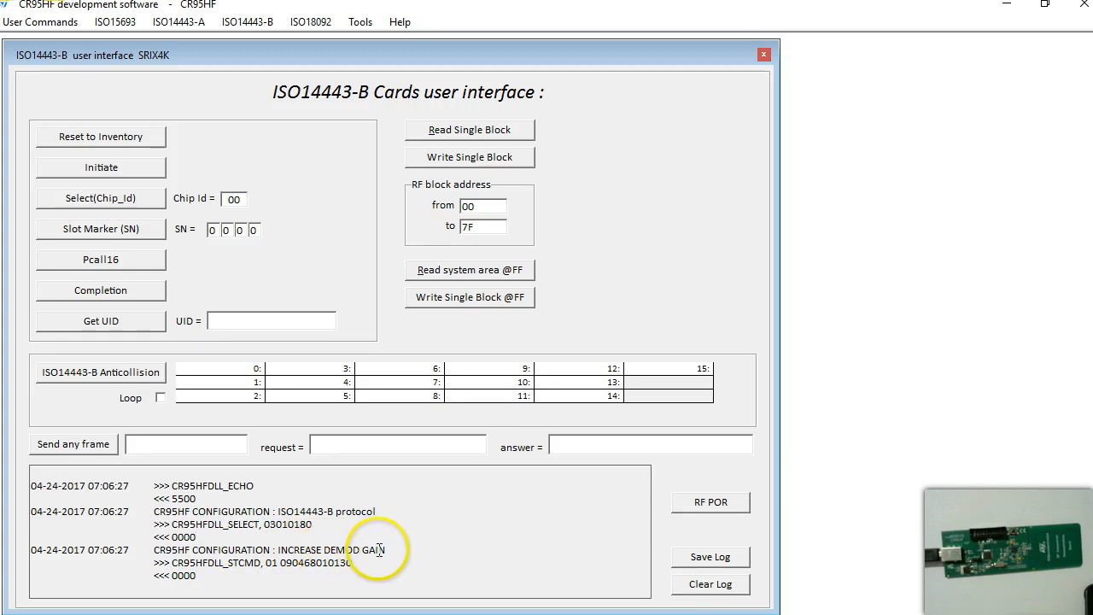
click(320, 550)
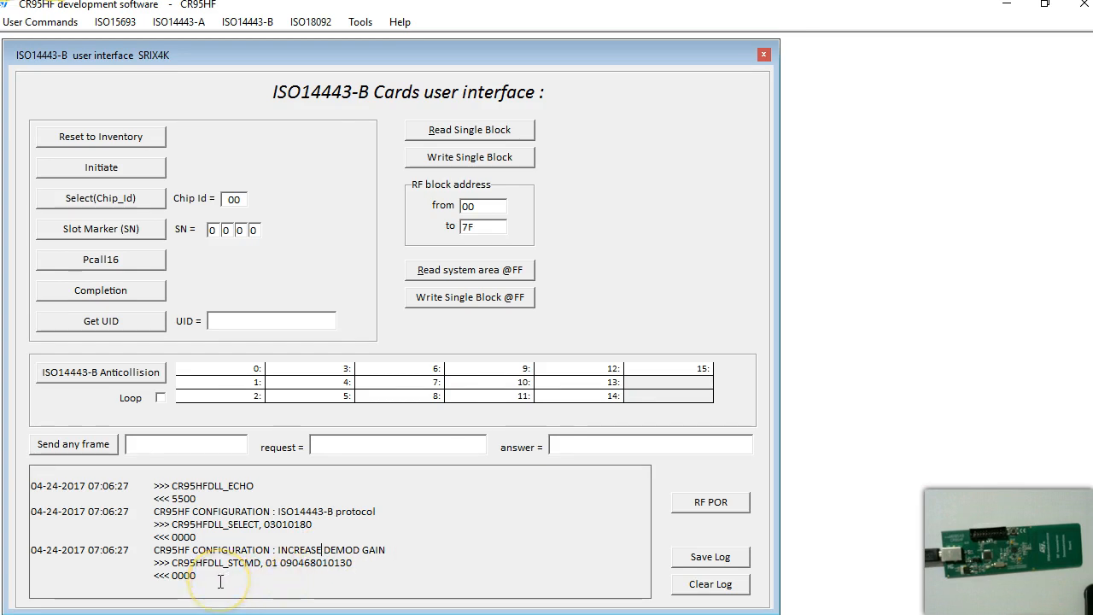
drag(195, 536, 11, 513)
click(184, 563)
drag(202, 576, 34, 512)
click(237, 580)
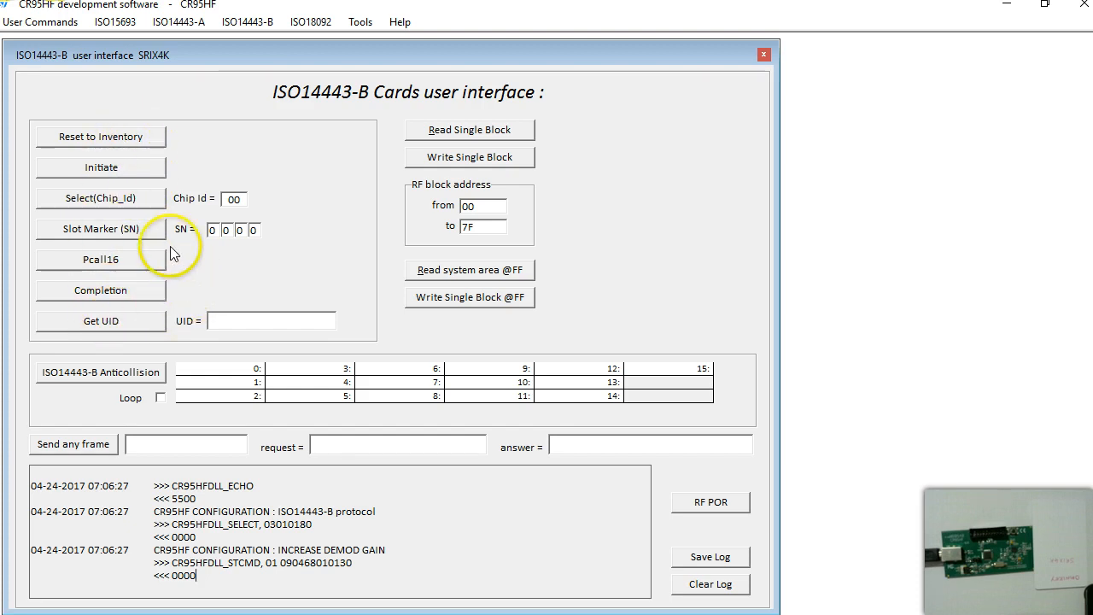
Step: Send the Initiate command to the tag and highlight the chip ID byte in its logged response
click(96, 169)
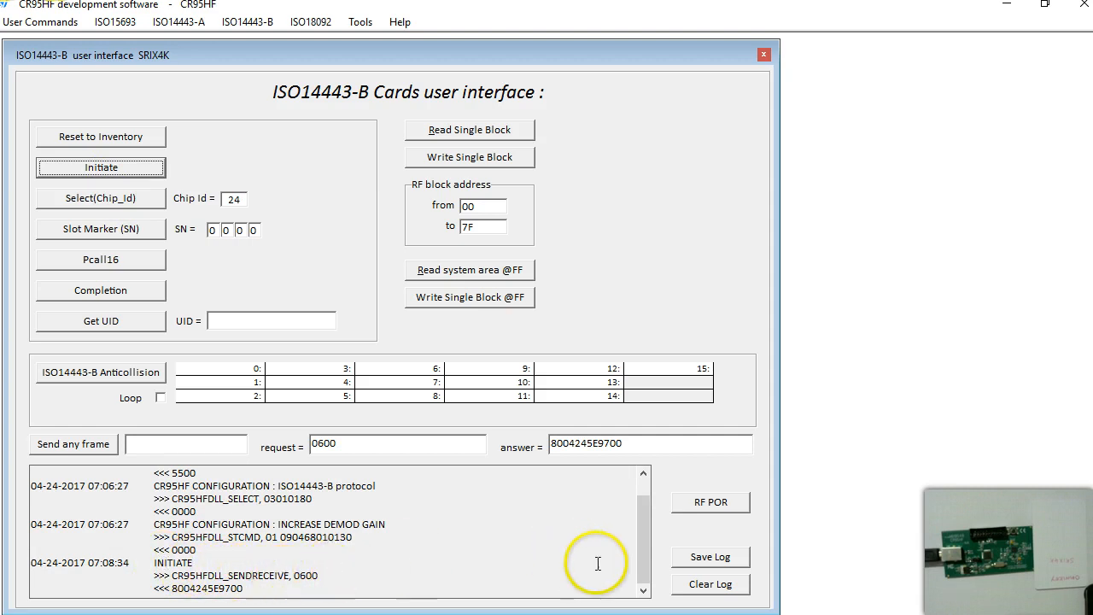
click(643, 590)
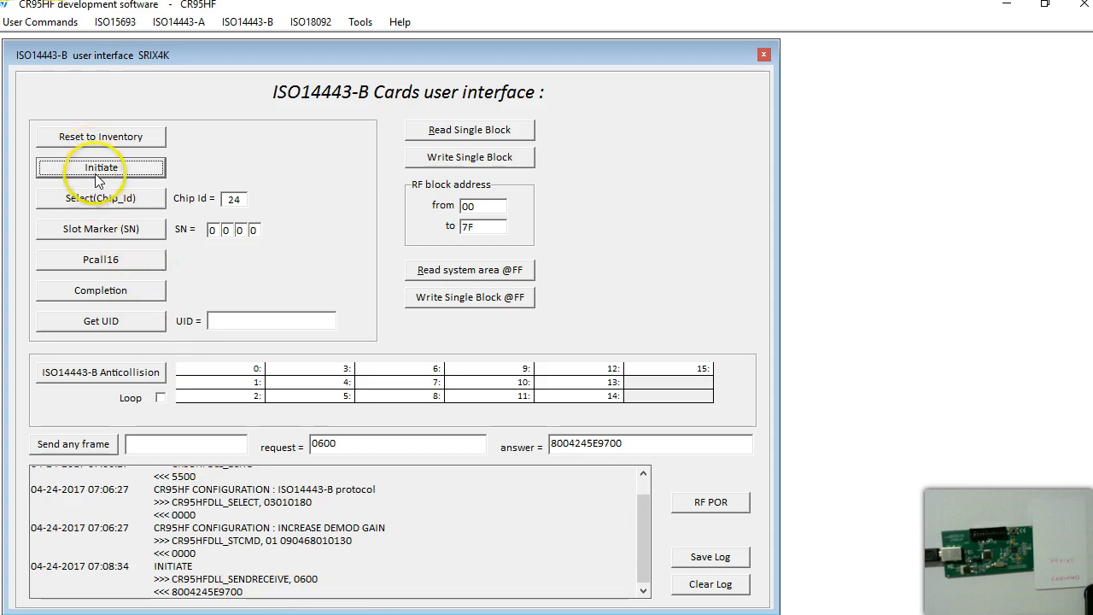
click(196, 591)
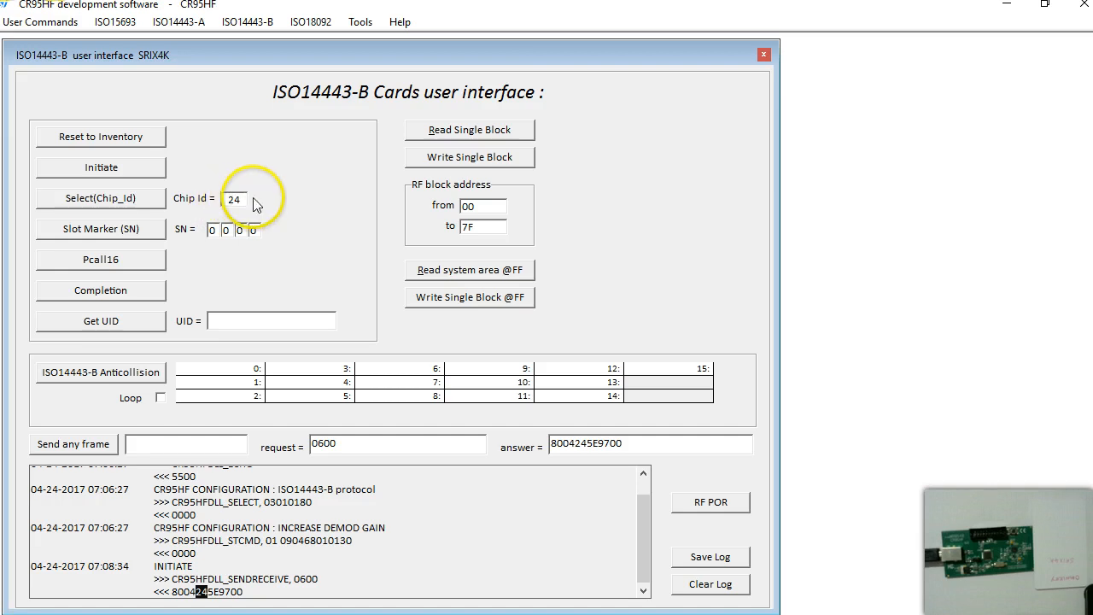
Step: Select the tag with chip ID 24 and compare the logged Select response with the Initiate response
click(98, 204)
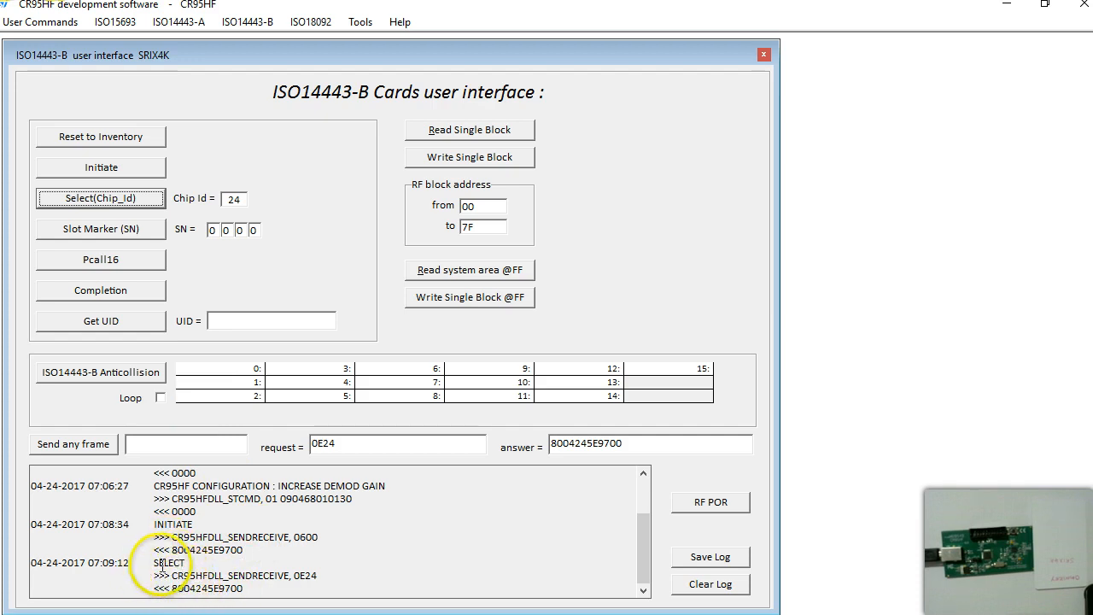
click(175, 588)
mouse_move(175, 588)
mouse_down()
mouse_move(256, 589)
mouse_move(182, 588)
mouse_up()
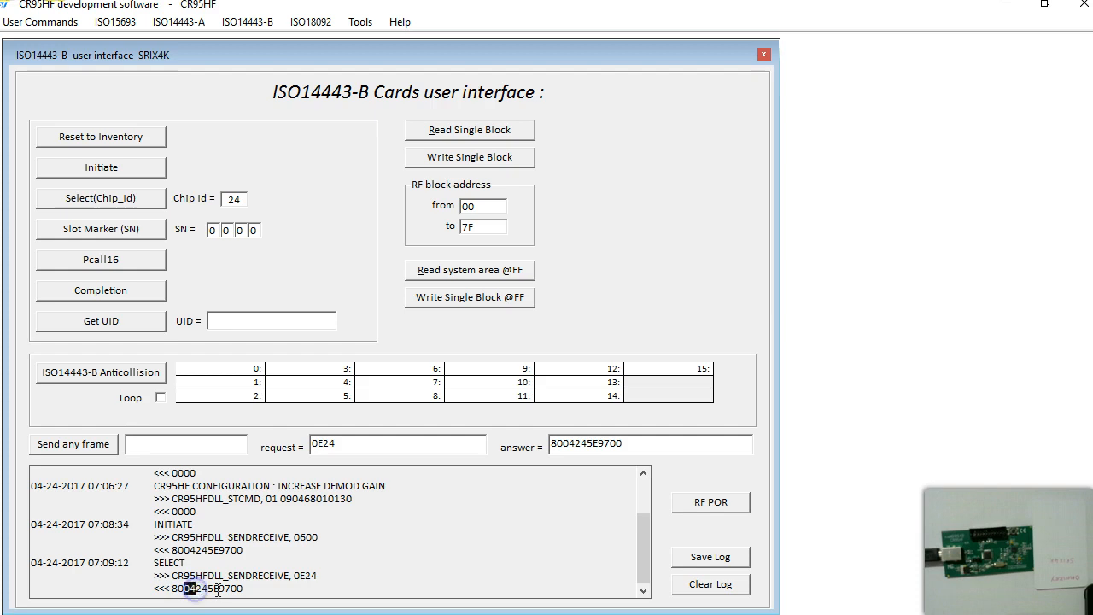
mouse_move(203, 590)
mouse_down()
mouse_move(251, 589)
mouse_move(199, 590)
mouse_move(208, 590)
mouse_up()
click(268, 588)
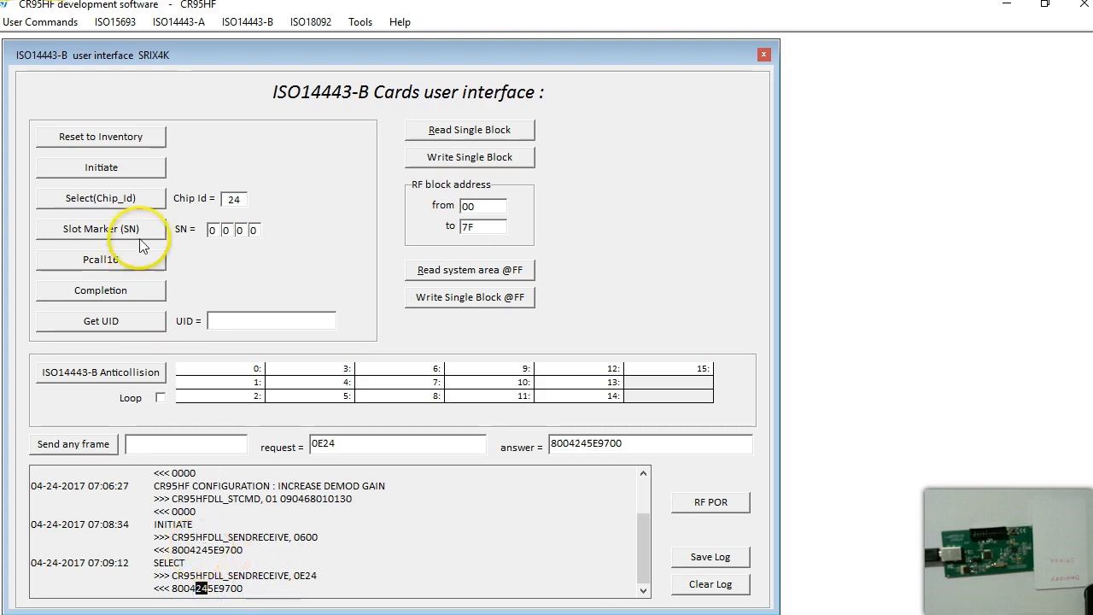
drag(195, 550, 210, 550)
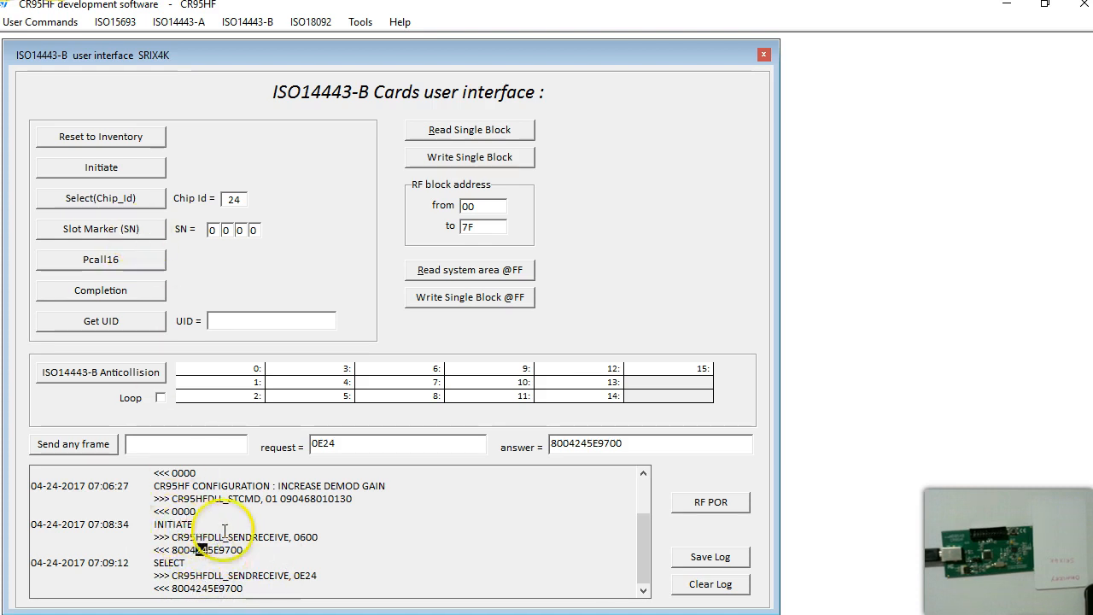
click(203, 589)
drag(172, 589, 245, 588)
click(260, 588)
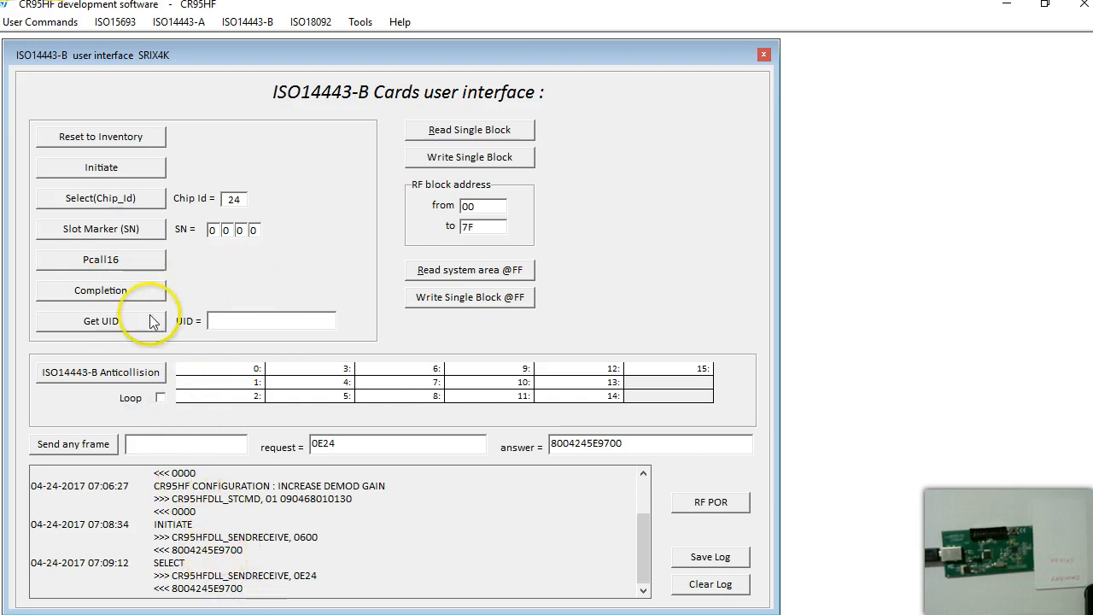
Step: Get the tag's UID and read the single block with the RF block address set from 20 to 20
click(92, 326)
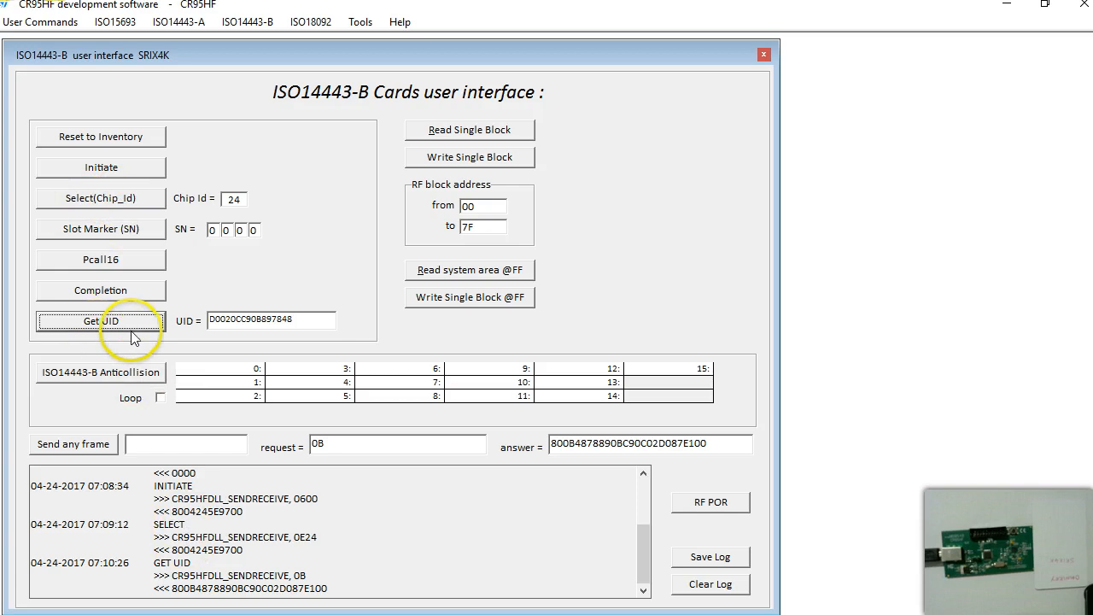
click(328, 581)
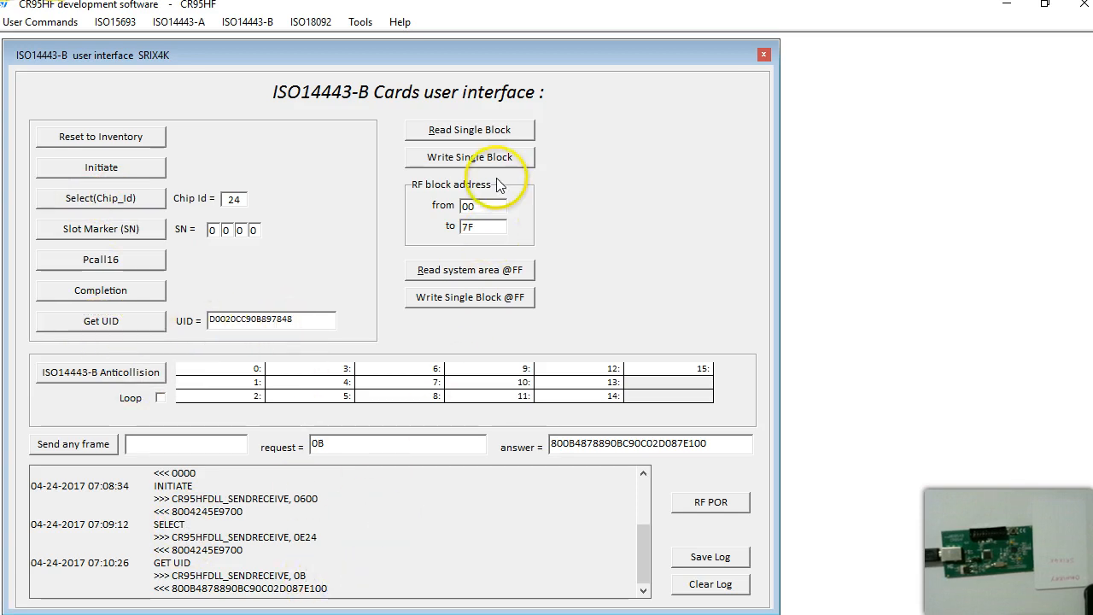
drag(490, 205, 446, 205)
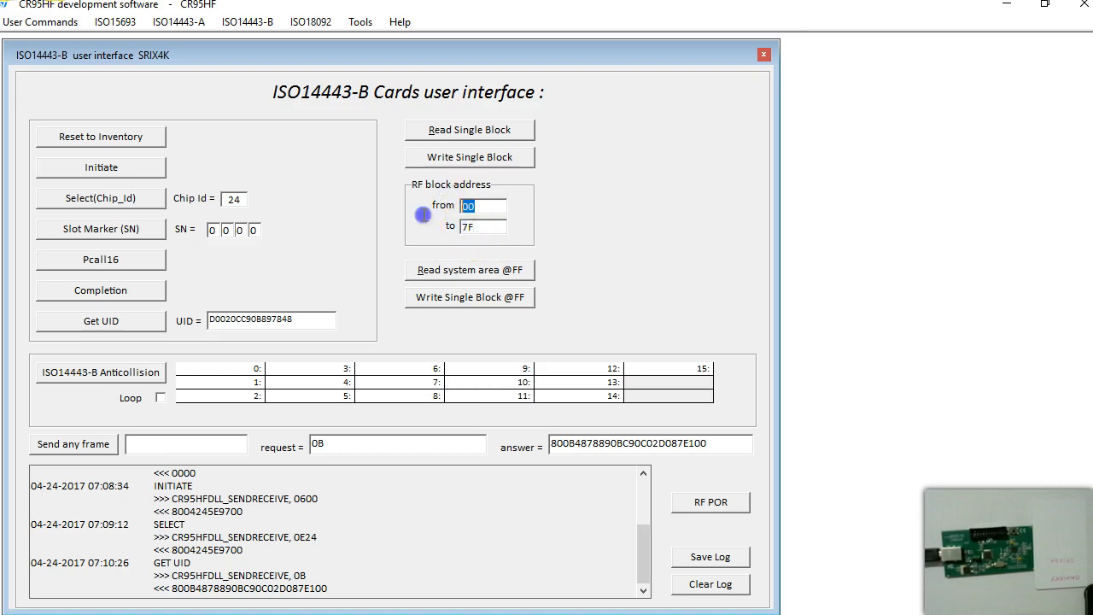
text(20)
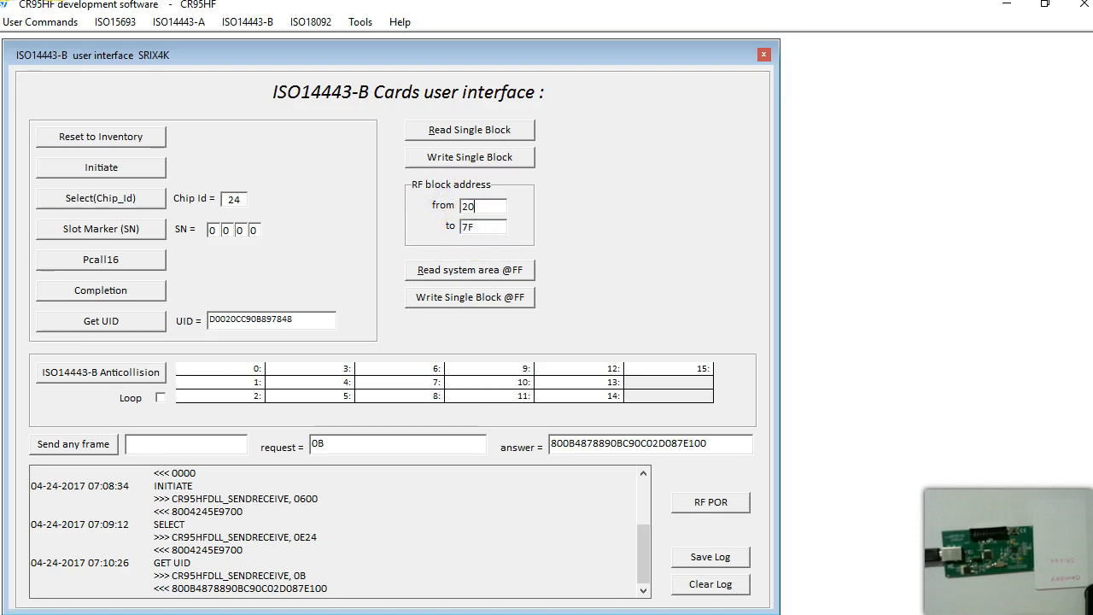
key(Tab)
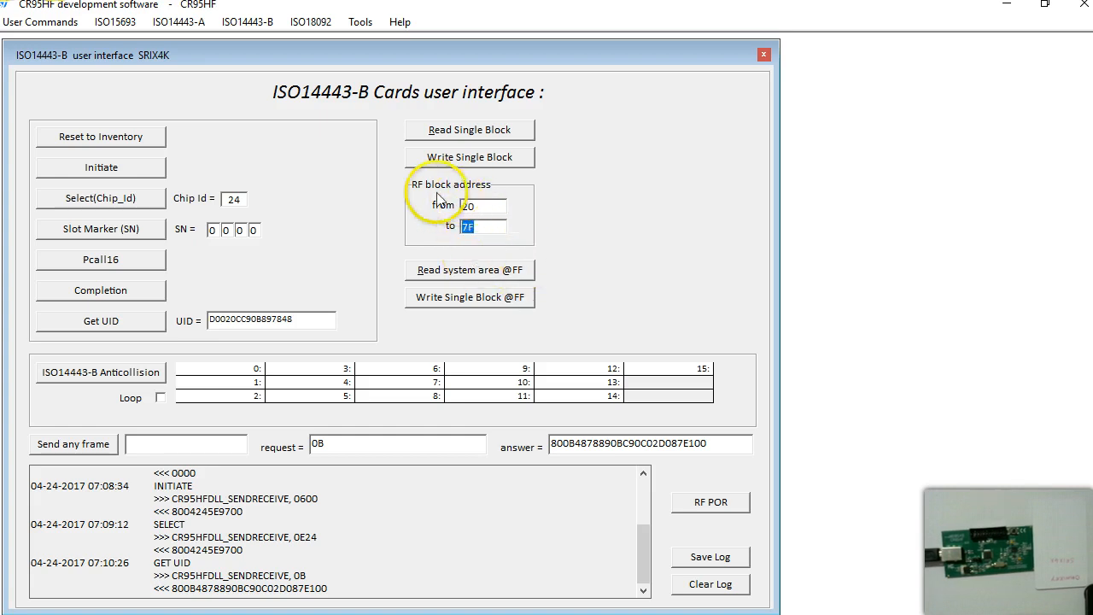
text(20)
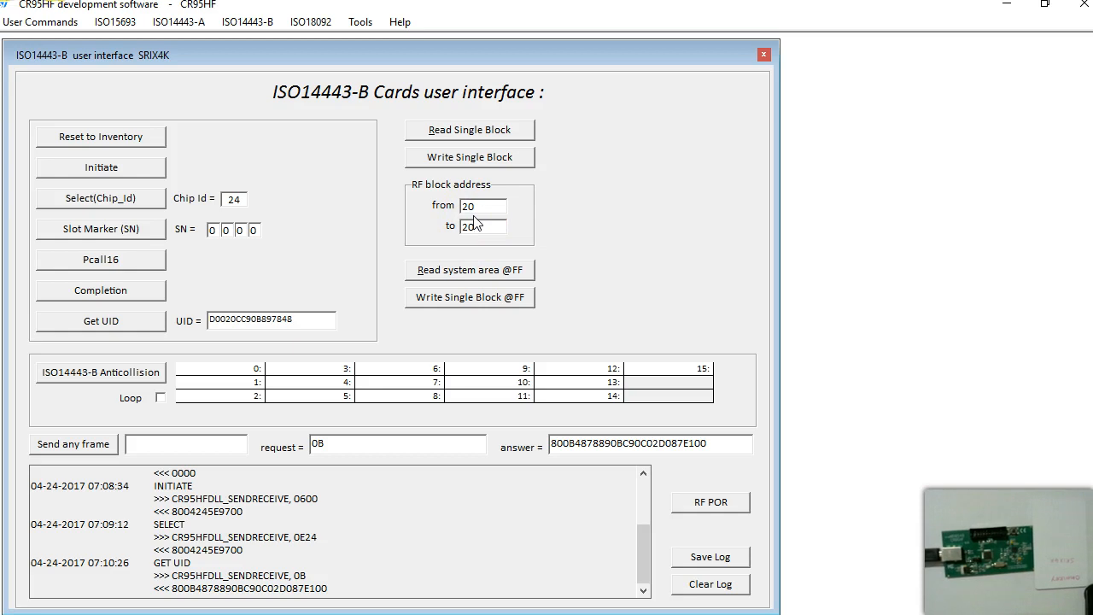
click(454, 134)
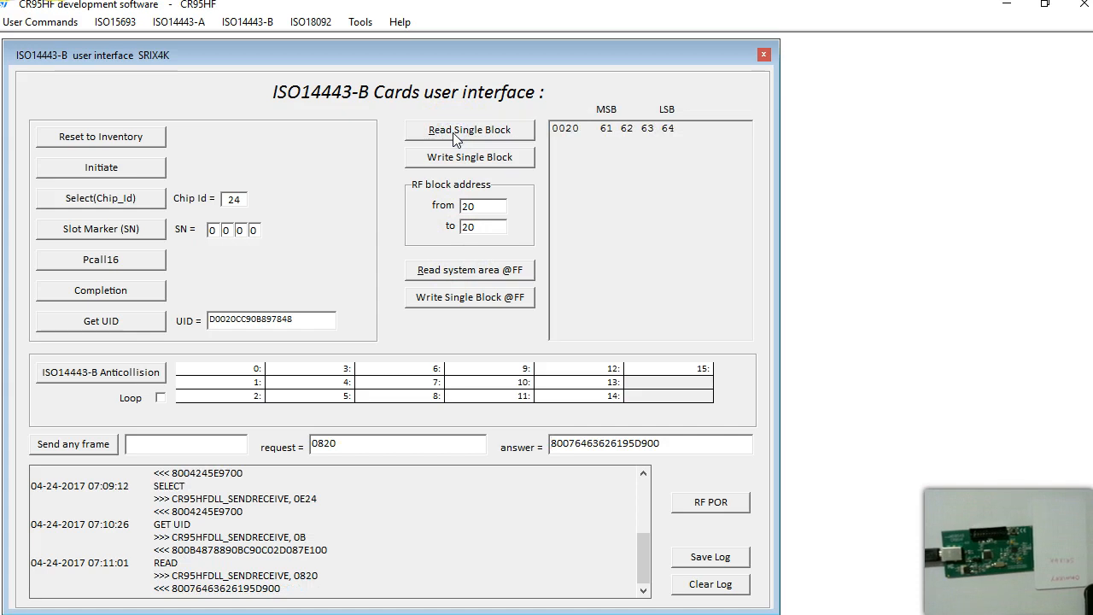
click(646, 591)
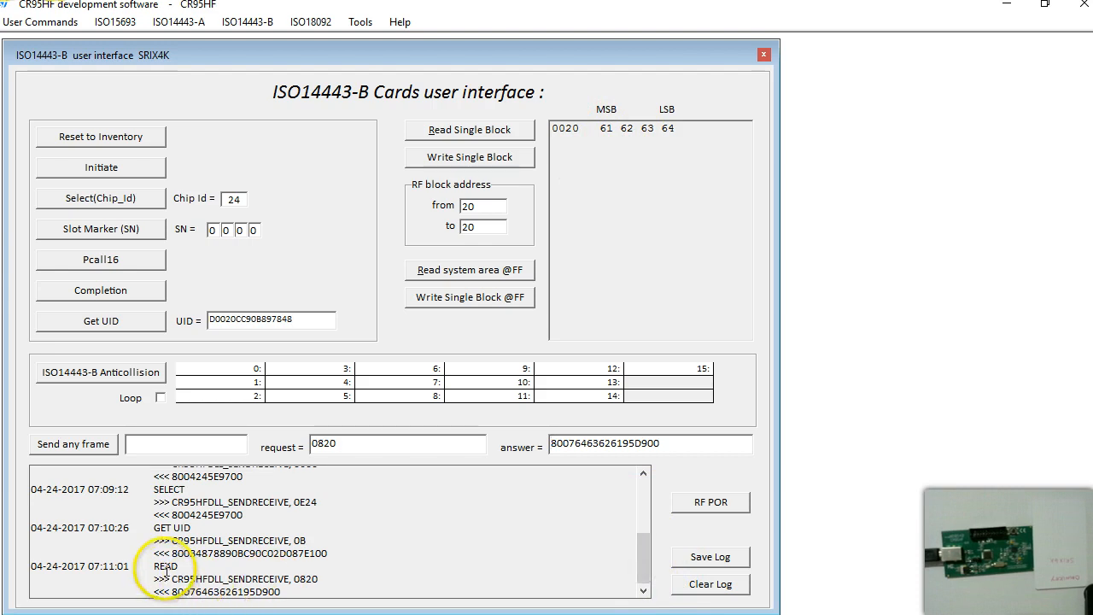
Step: Highlight the command code and the block address in the logged READ request
click(300, 579)
drag(293, 579, 316, 579)
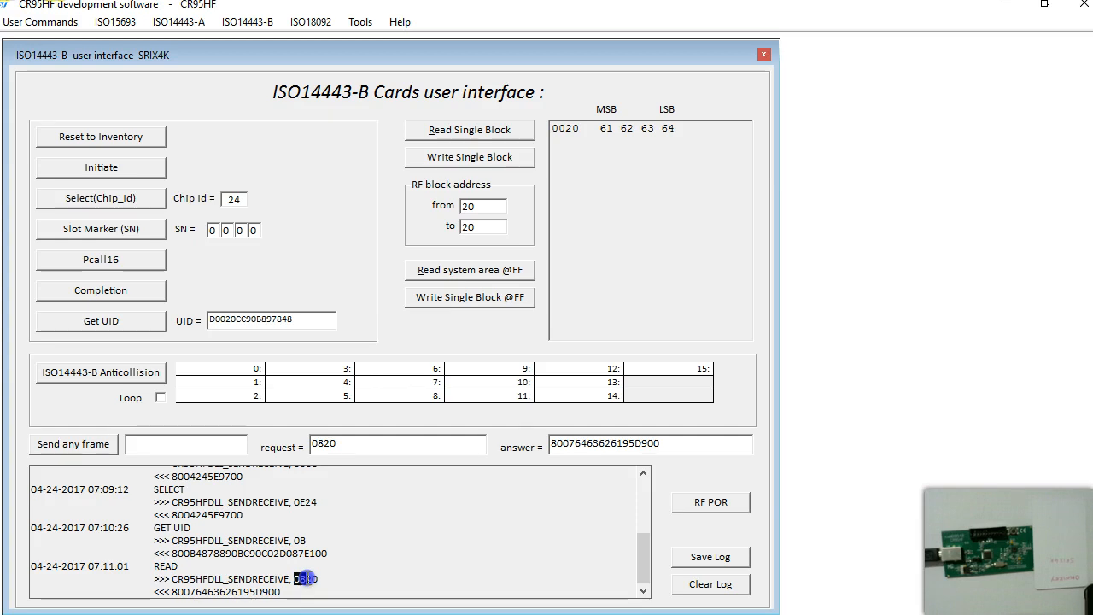
click(306, 579)
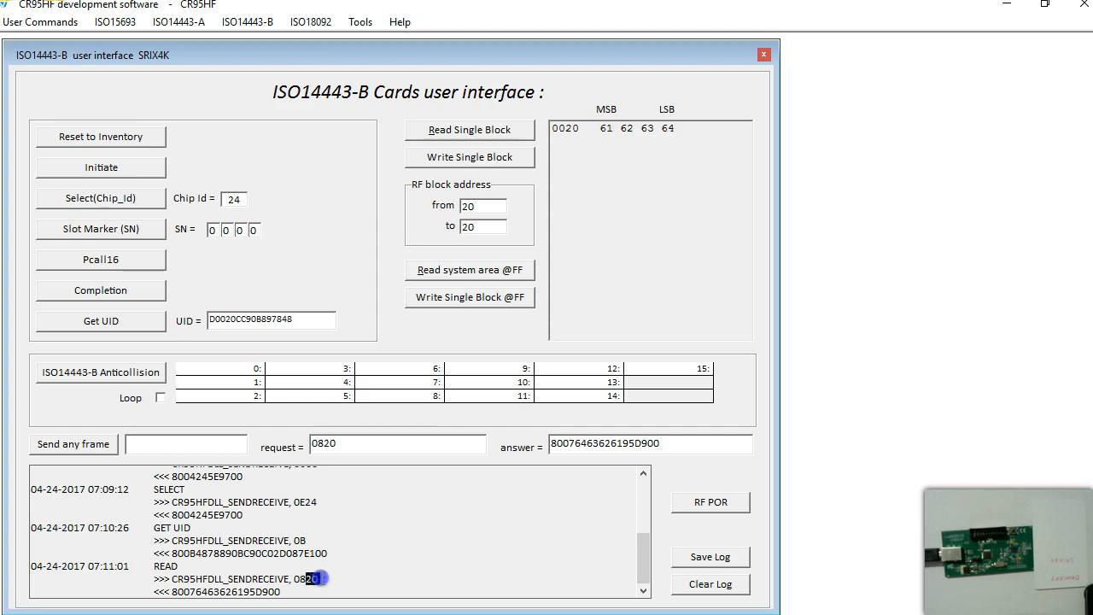
click(384, 578)
Step: Examine the logged READ response, highlighting its leading status and length bytes and the payload that follows them
drag(173, 592, 280, 596)
click(325, 589)
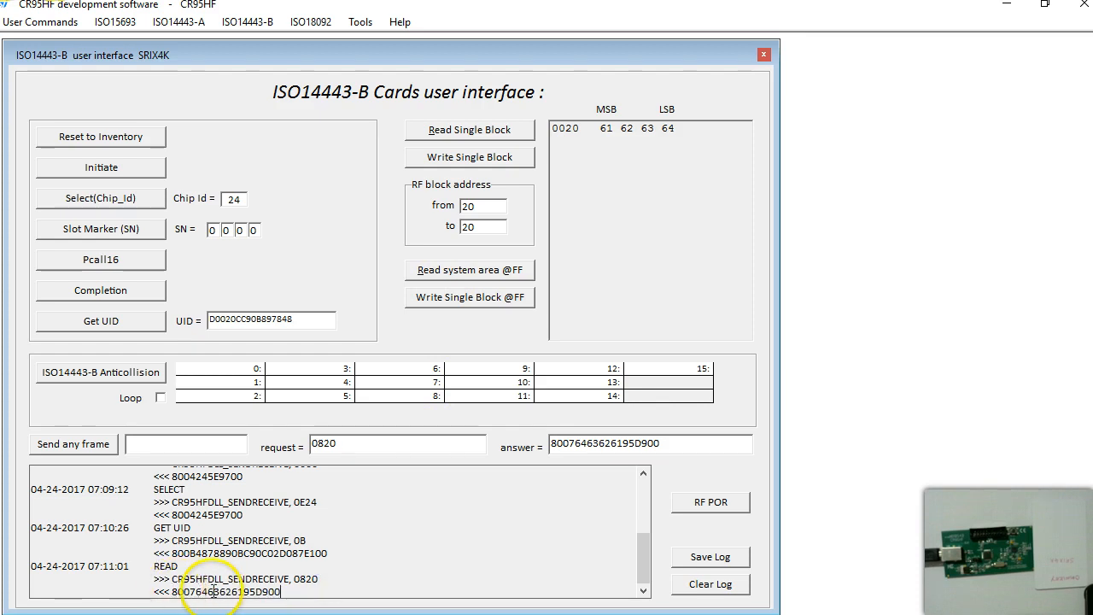
drag(172, 592, 183, 592)
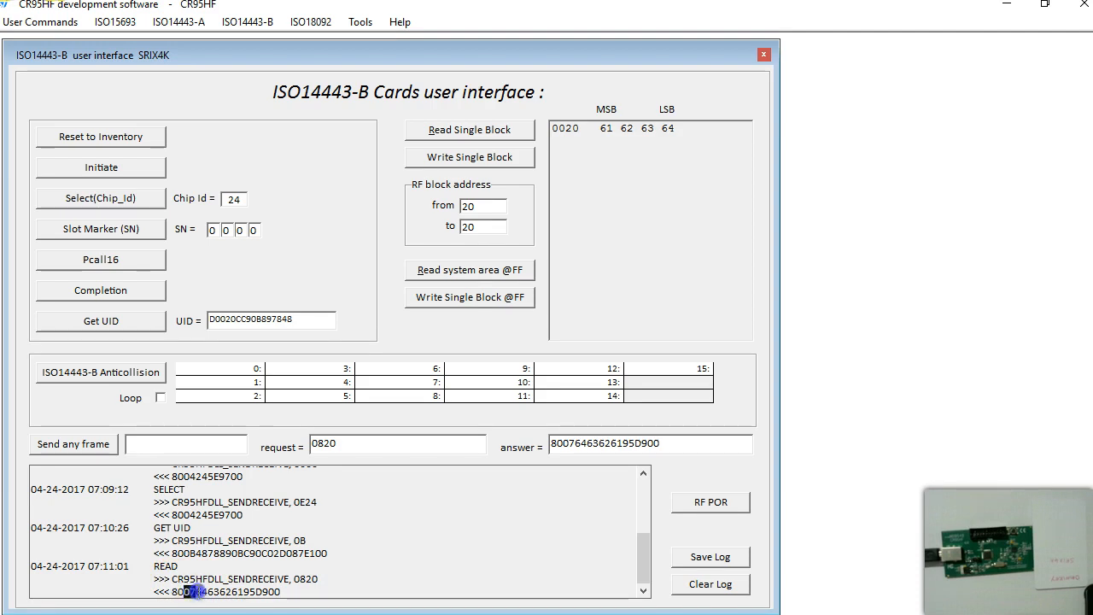
drag(197, 592, 302, 595)
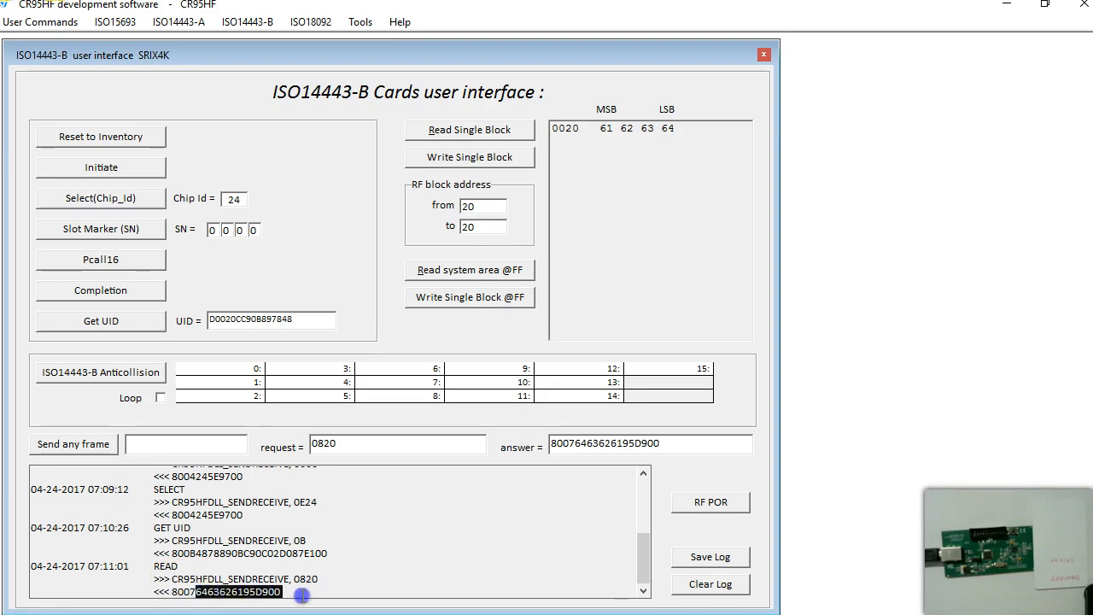
click(286, 592)
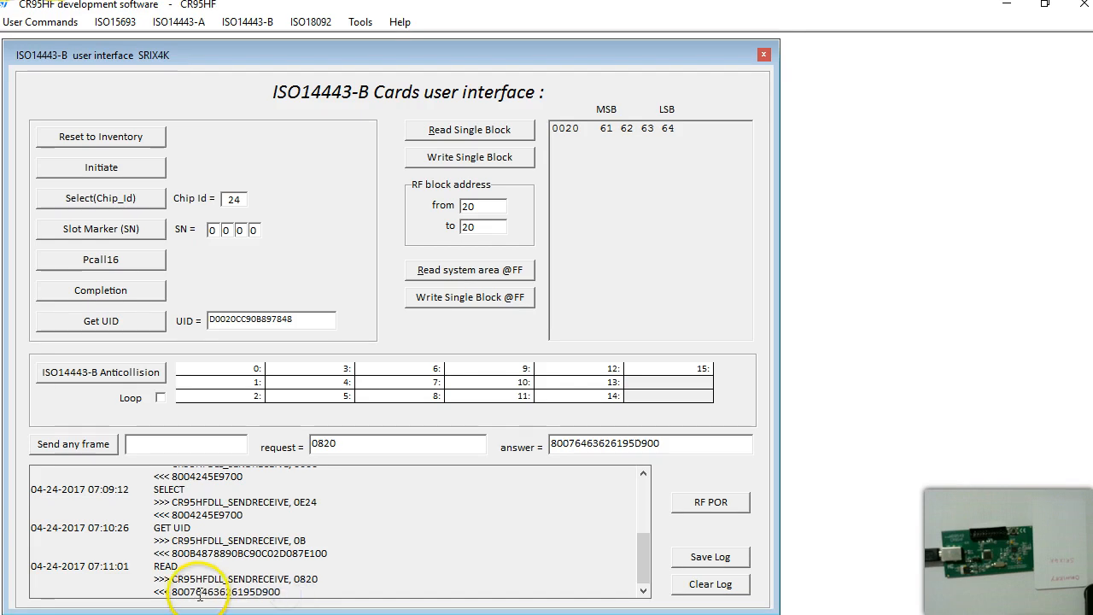
Step: Highlight the four data bytes in the READ response and compare their order with the MSB-to-LSB block display
drag(196, 592, 219, 592)
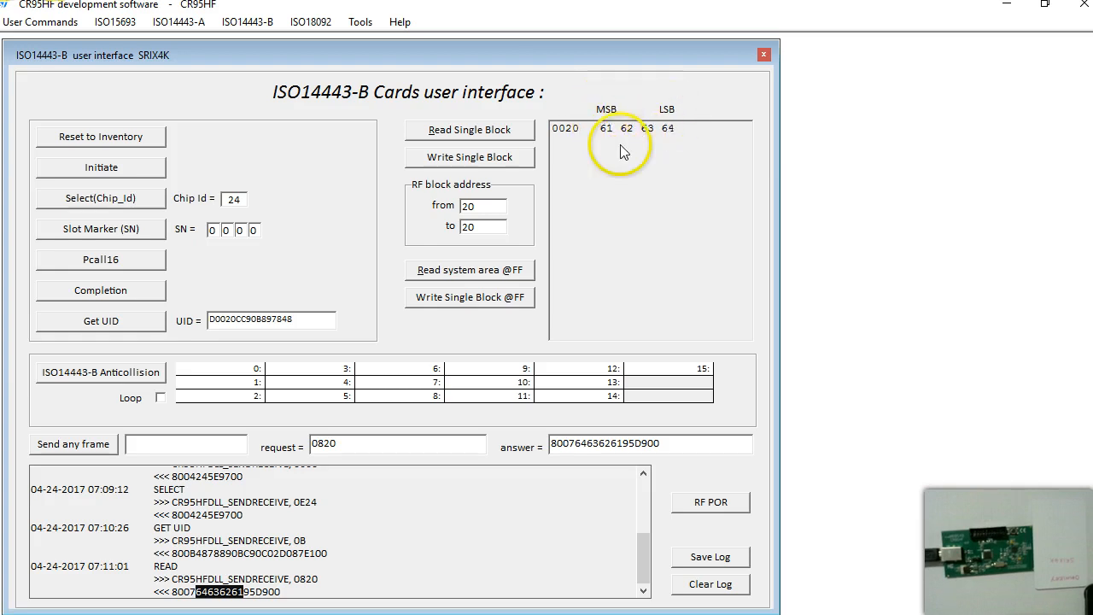
click(196, 592)
drag(197, 592, 225, 591)
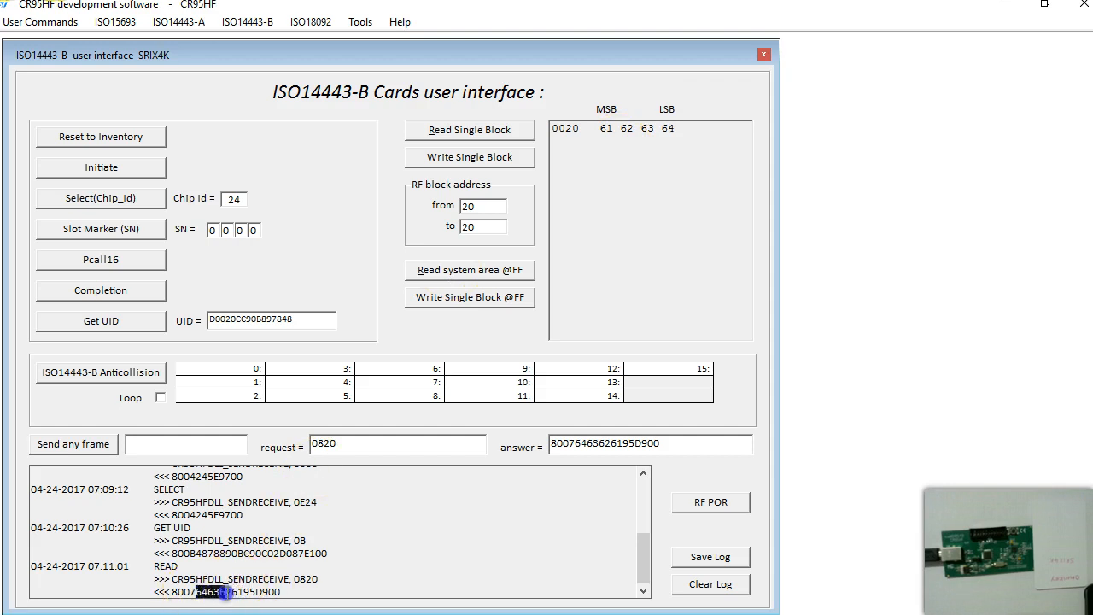
click(199, 594)
drag(230, 592, 244, 592)
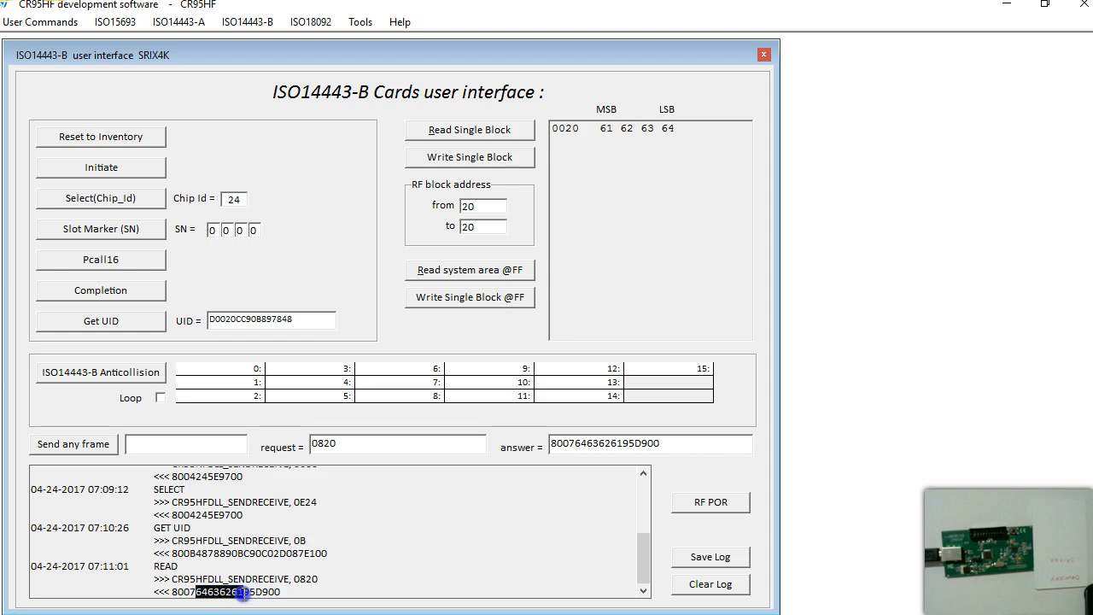
Step: Highlight the two bytes that follow the block data in the logged READ response
click(247, 592)
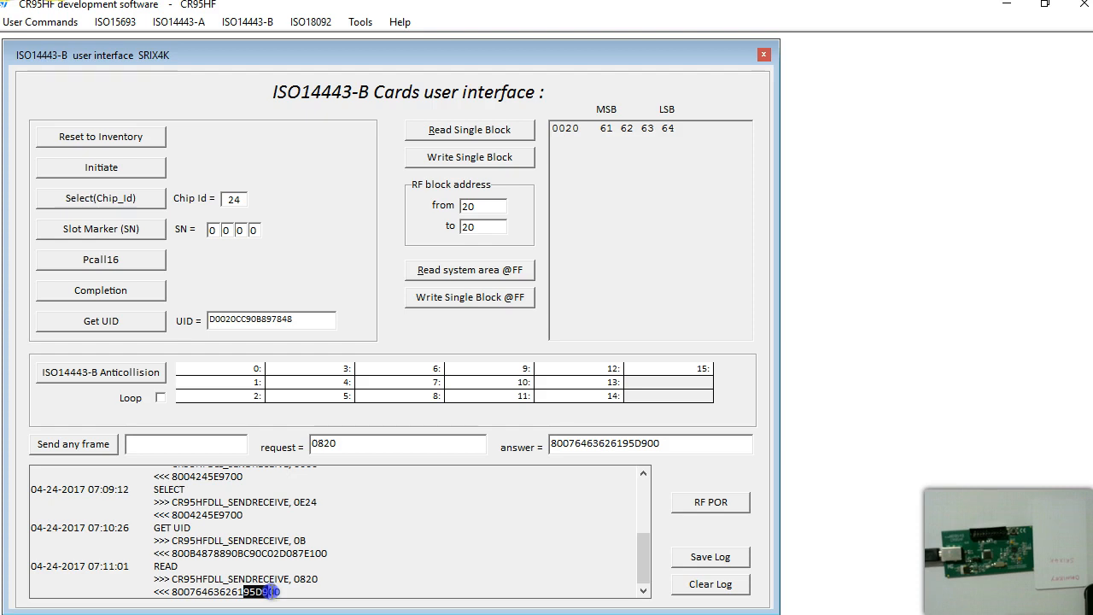
click(247, 592)
drag(247, 592, 267, 591)
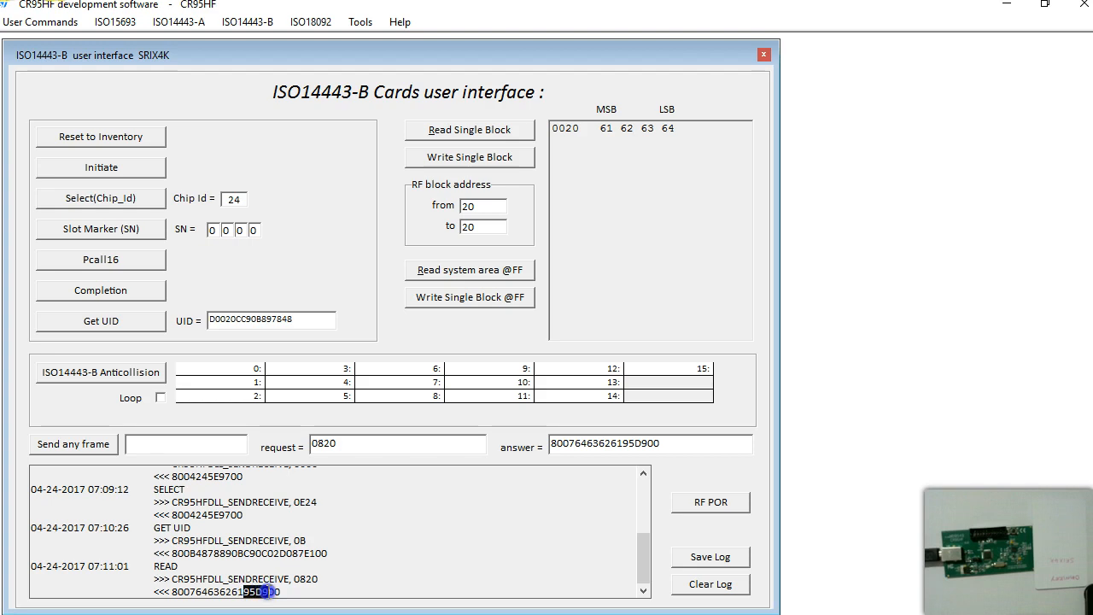
click(308, 593)
drag(243, 592, 266, 592)
click(280, 591)
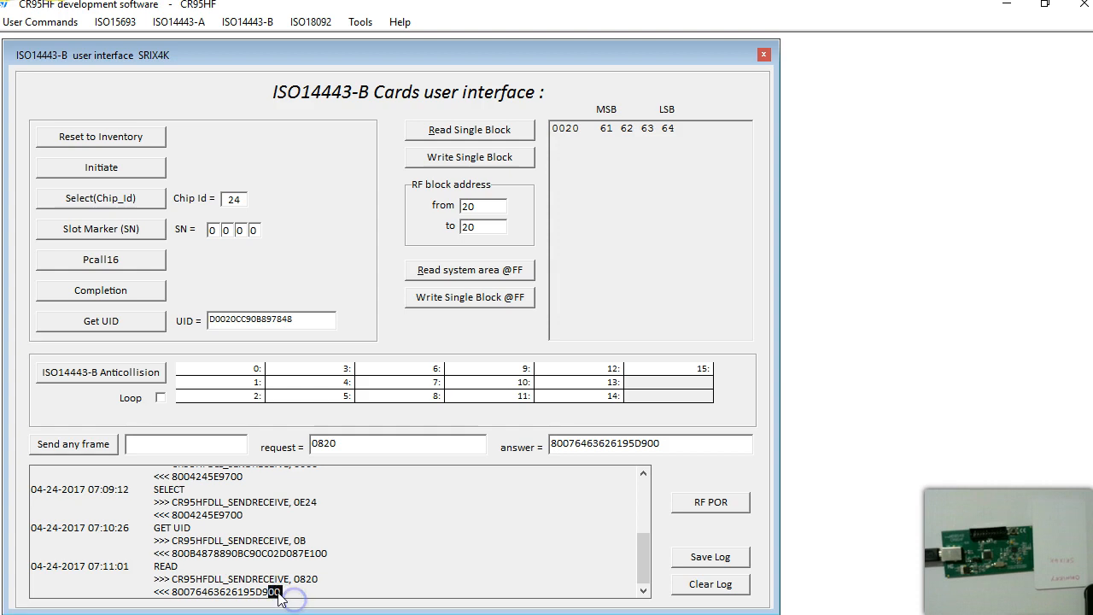
Step: Highlight the final byte of the logged READ response
drag(269, 592, 279, 592)
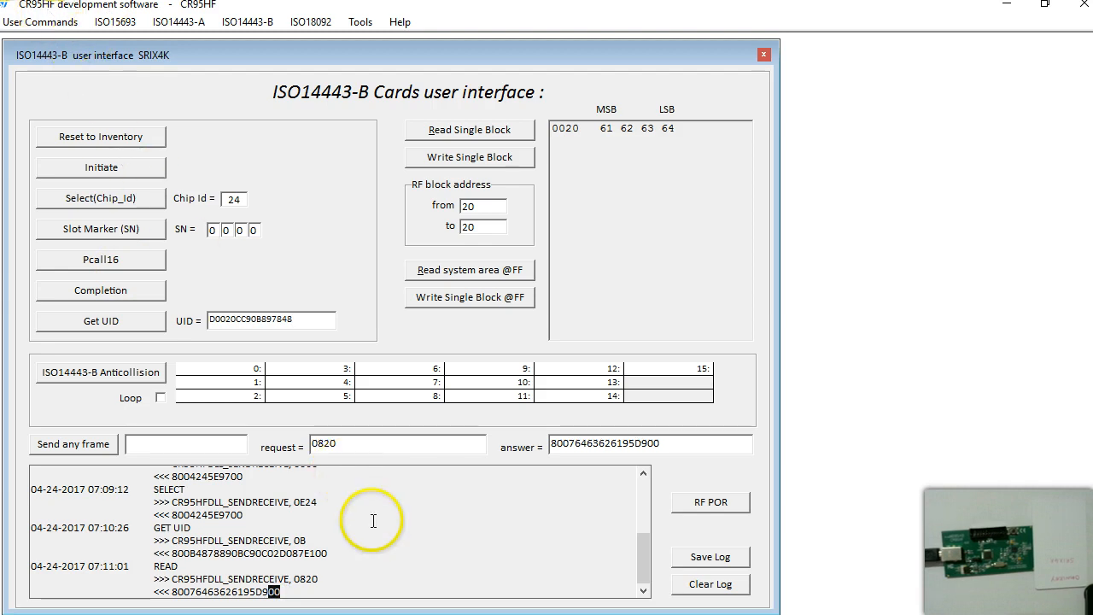
click(272, 591)
drag(271, 591, 279, 591)
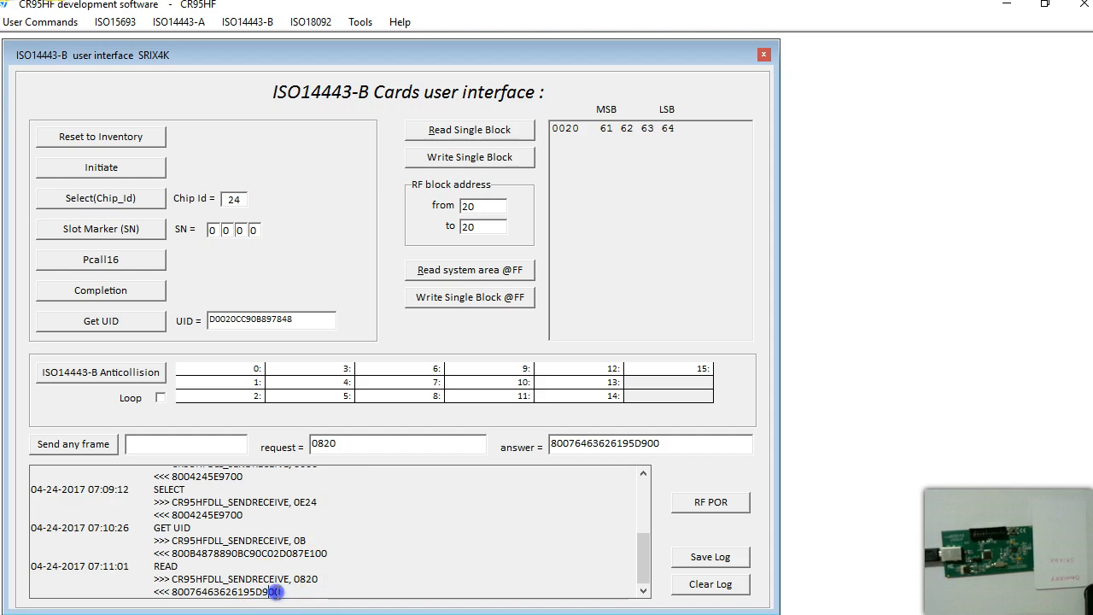
click(291, 592)
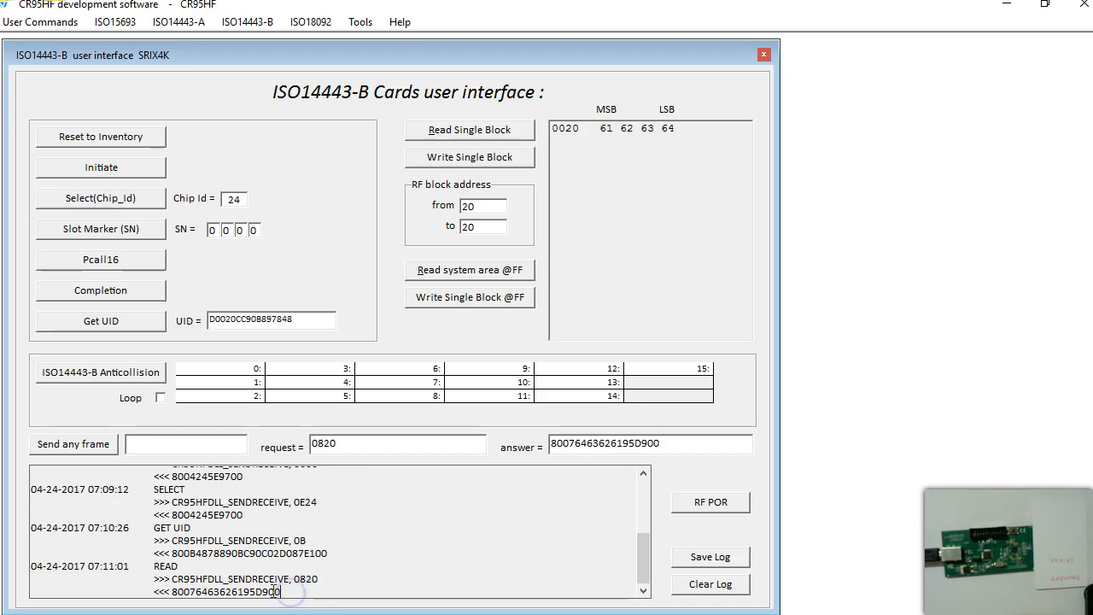
click(291, 592)
drag(269, 591, 281, 591)
click(297, 592)
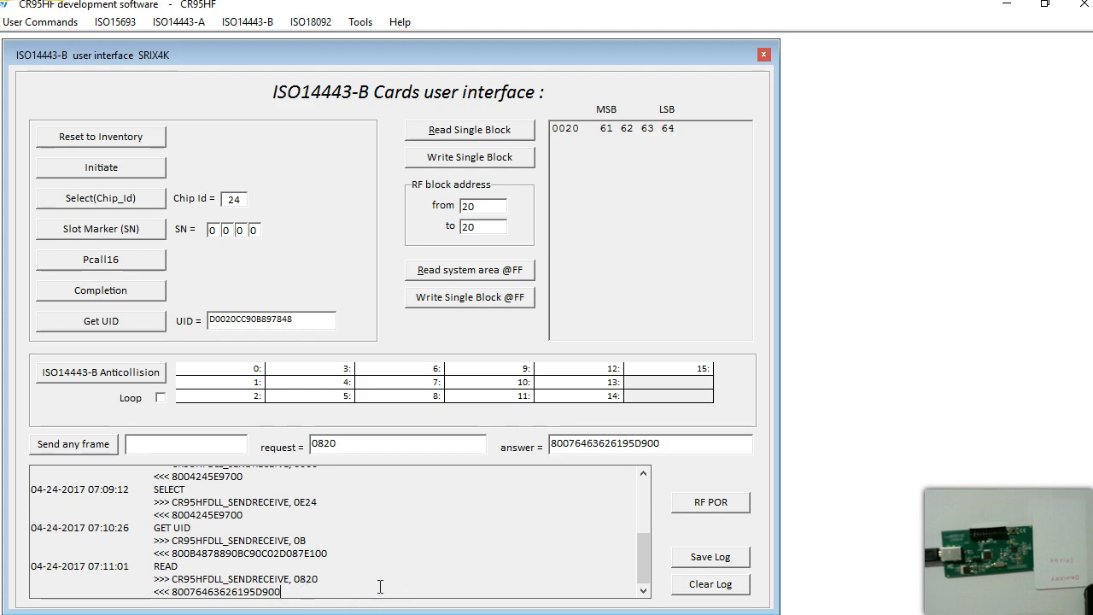
Step: Highlight the block data in the READ response again and review the whole READ log entry
click(202, 592)
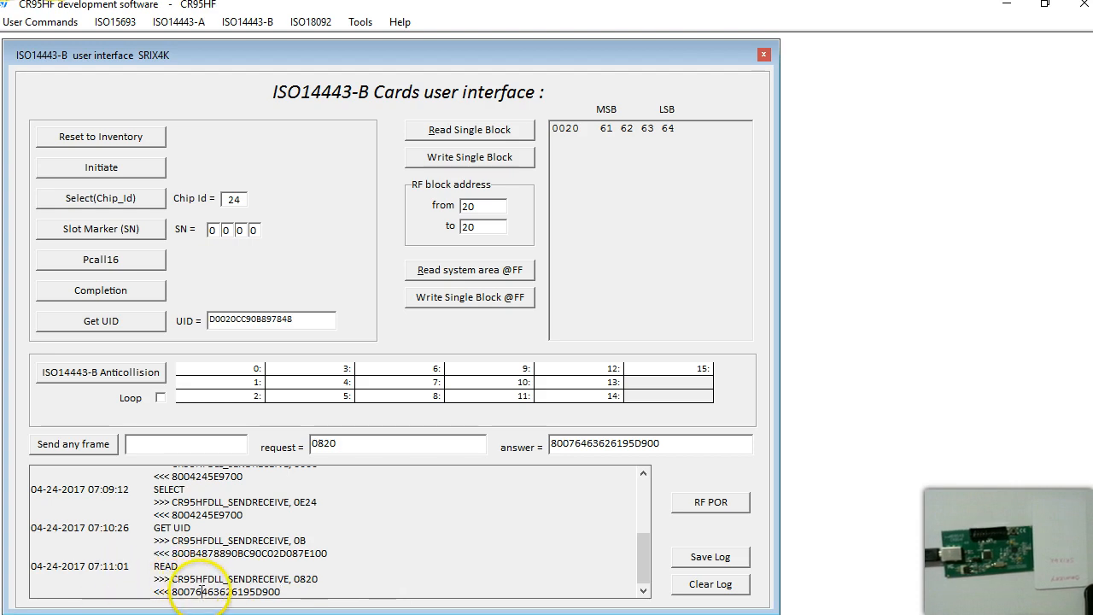
drag(195, 592, 243, 591)
click(201, 592)
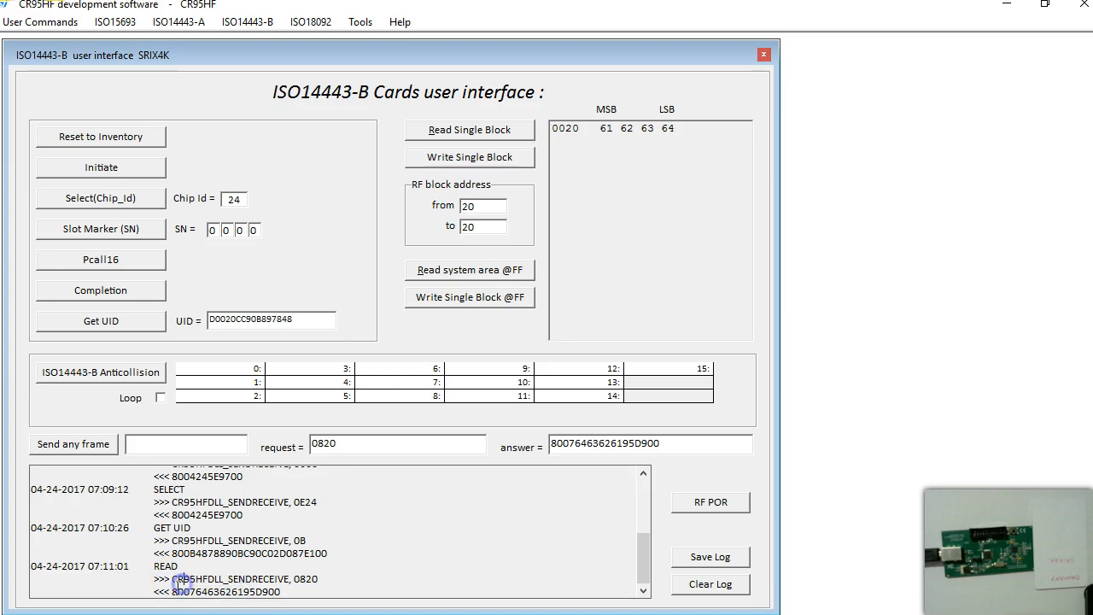
click(362, 577)
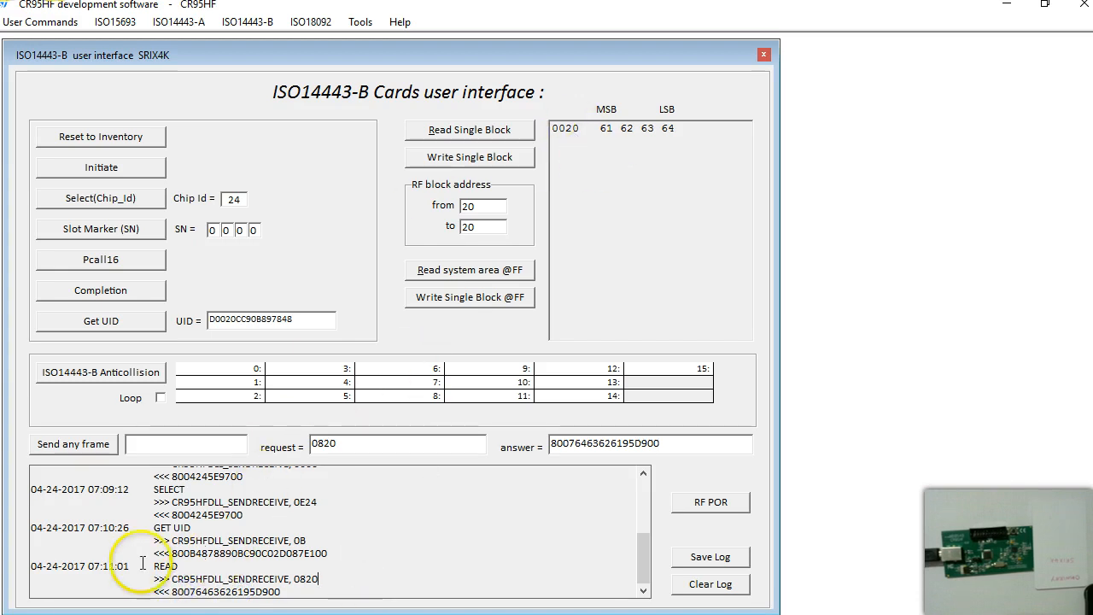
drag(155, 569, 301, 586)
click(291, 595)
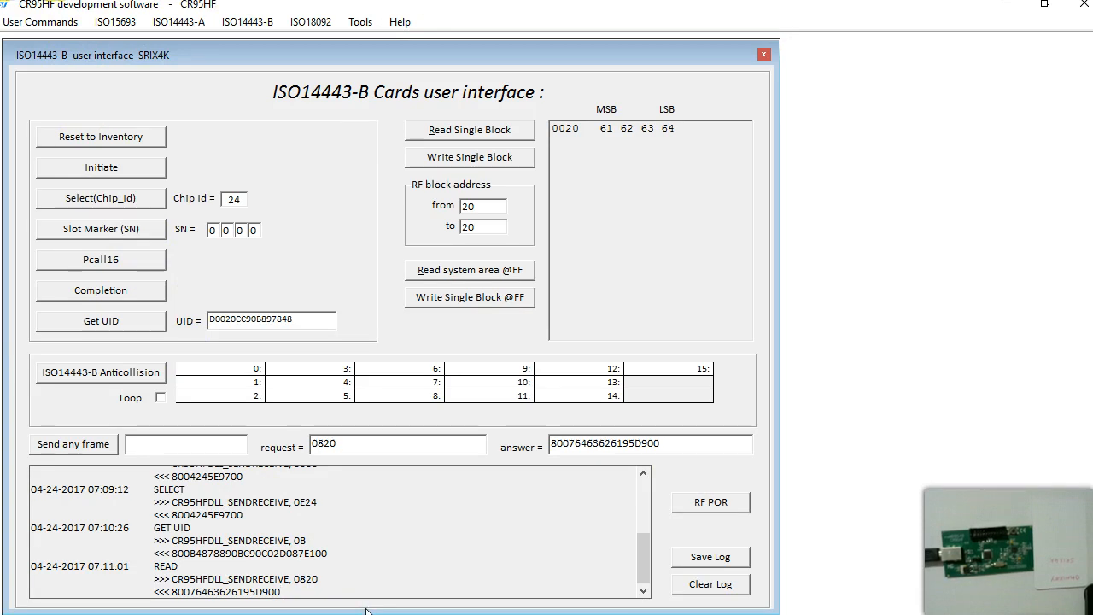
Step: Highlight the CR95HFDLL_SENDRECEIVE function name in the logged READ request
double_click(205, 579)
click(229, 581)
double_click(232, 583)
click(232, 582)
click(235, 591)
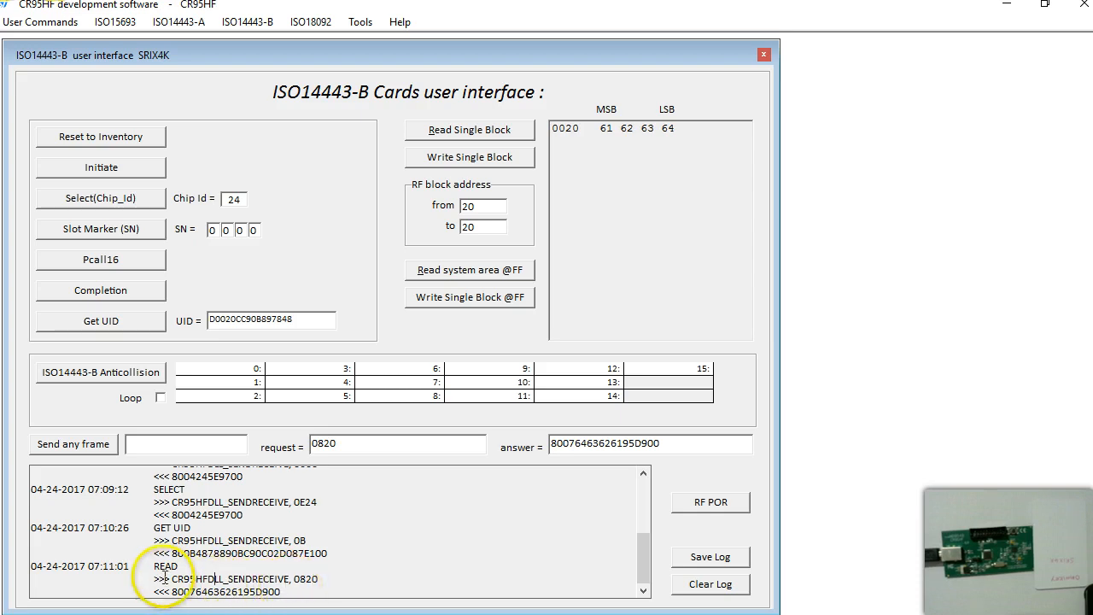
drag(171, 579, 291, 579)
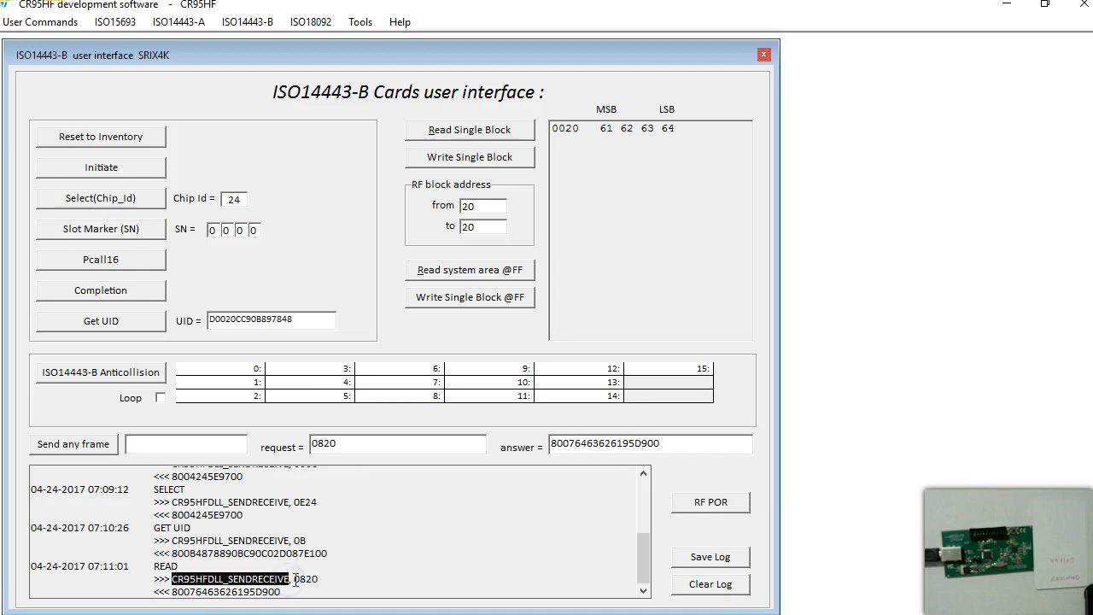
click(296, 579)
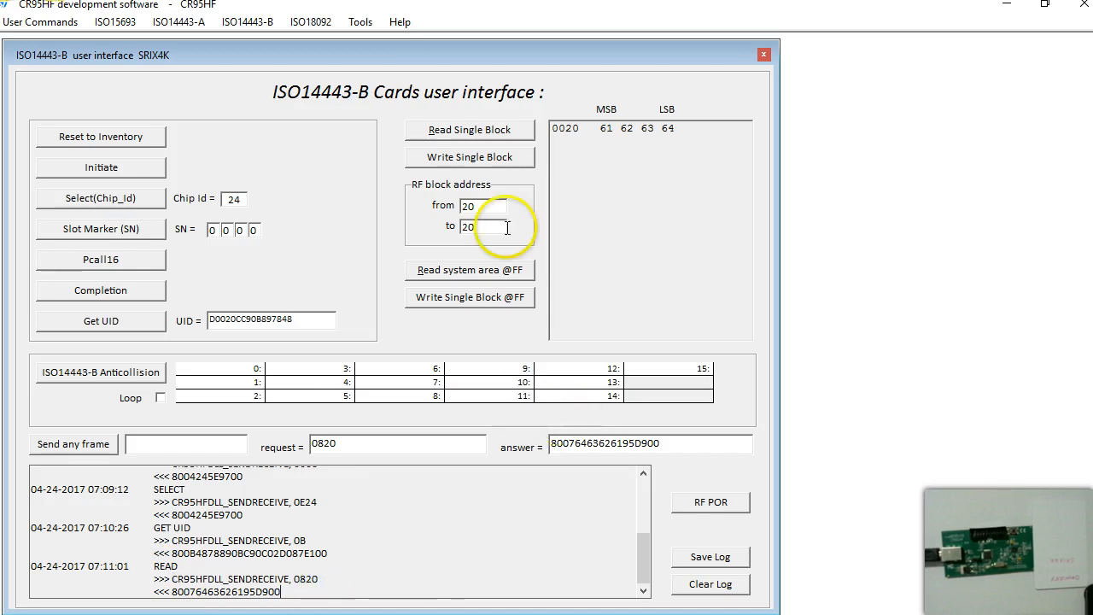
Step: Write the data 81 82 83 84 to the single block at RF block address 20
click(606, 135)
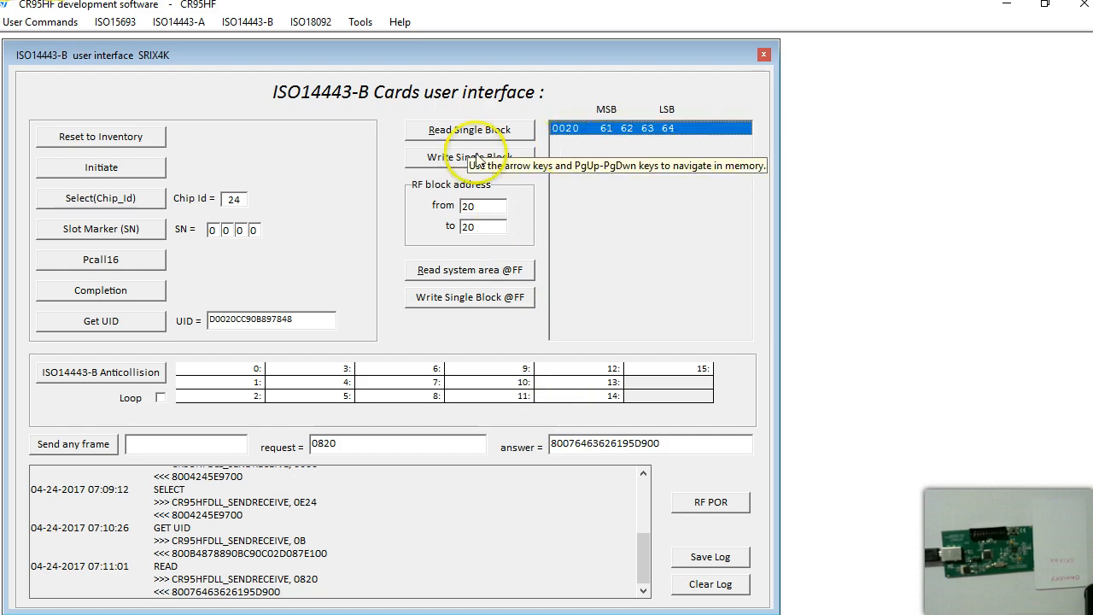
click(440, 157)
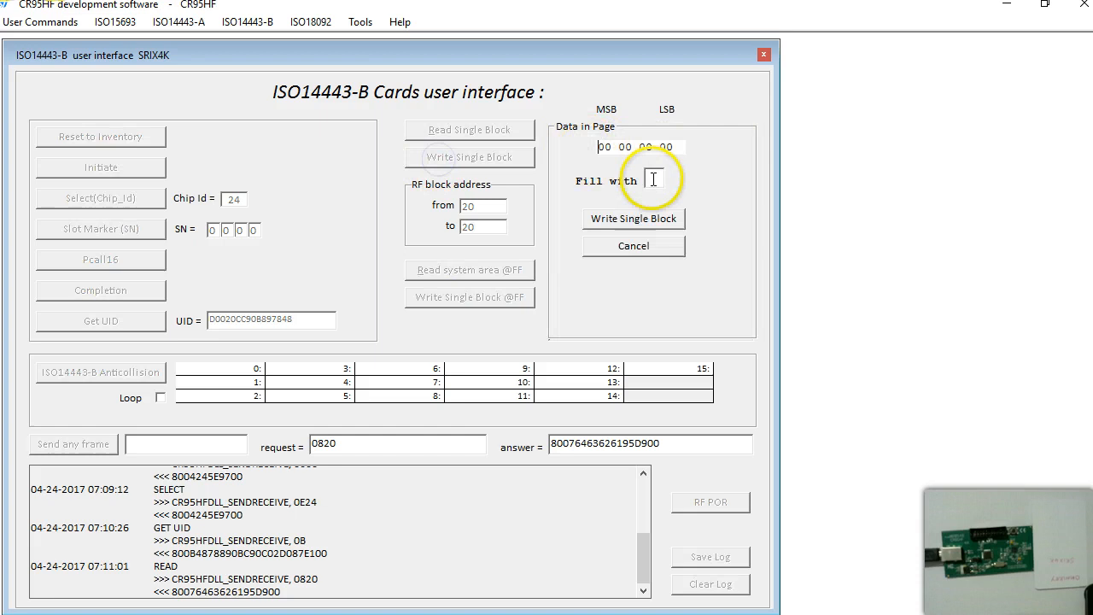
double_click(605, 147)
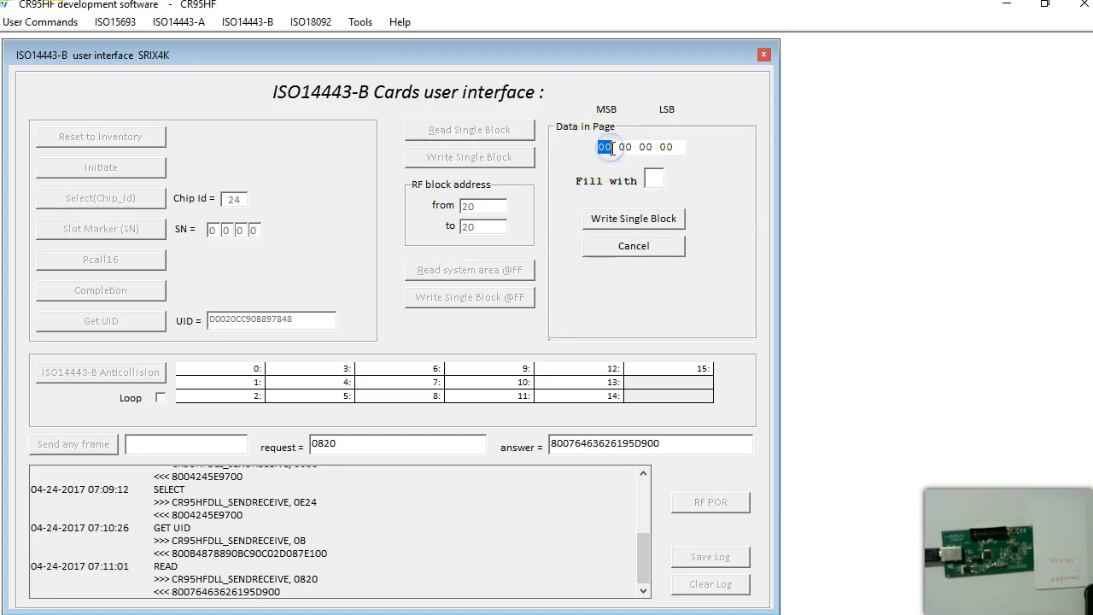
click(597, 143)
drag(597, 144, 686, 158)
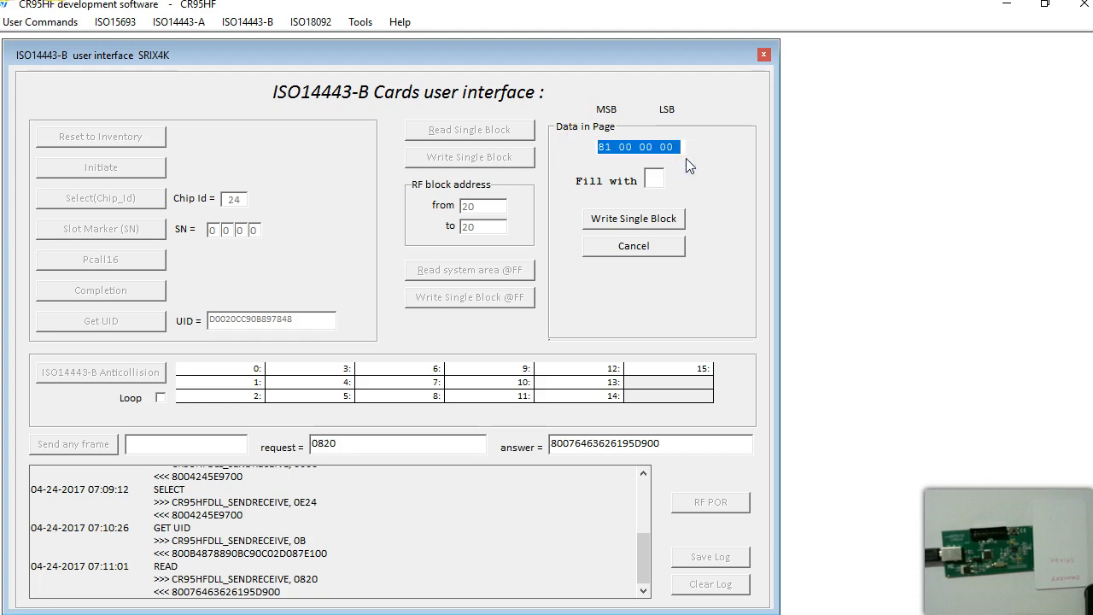
text(81 82 83 84)
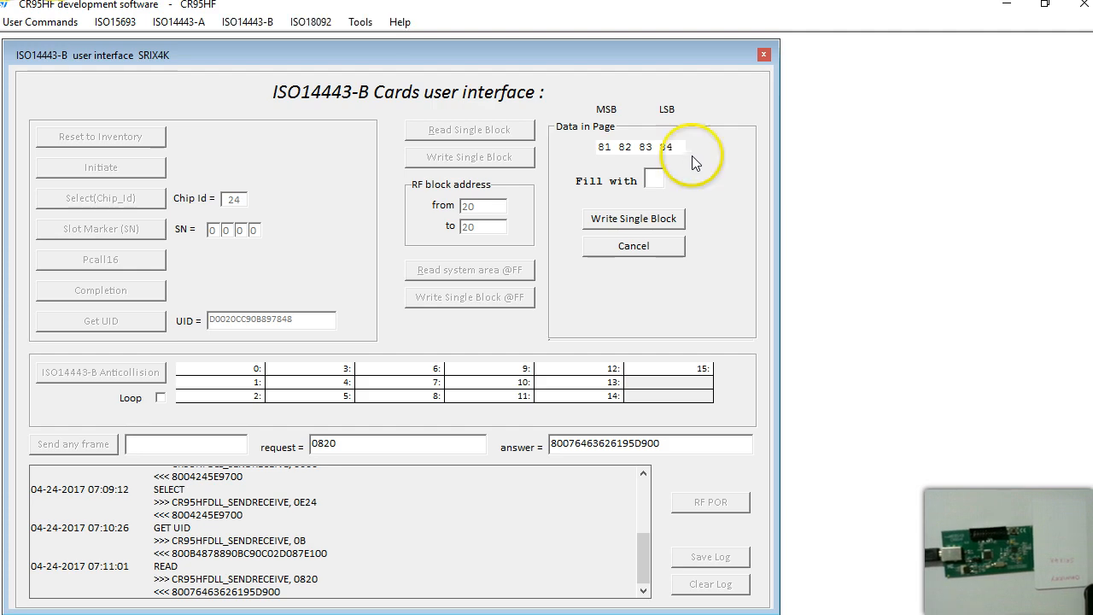
click(636, 219)
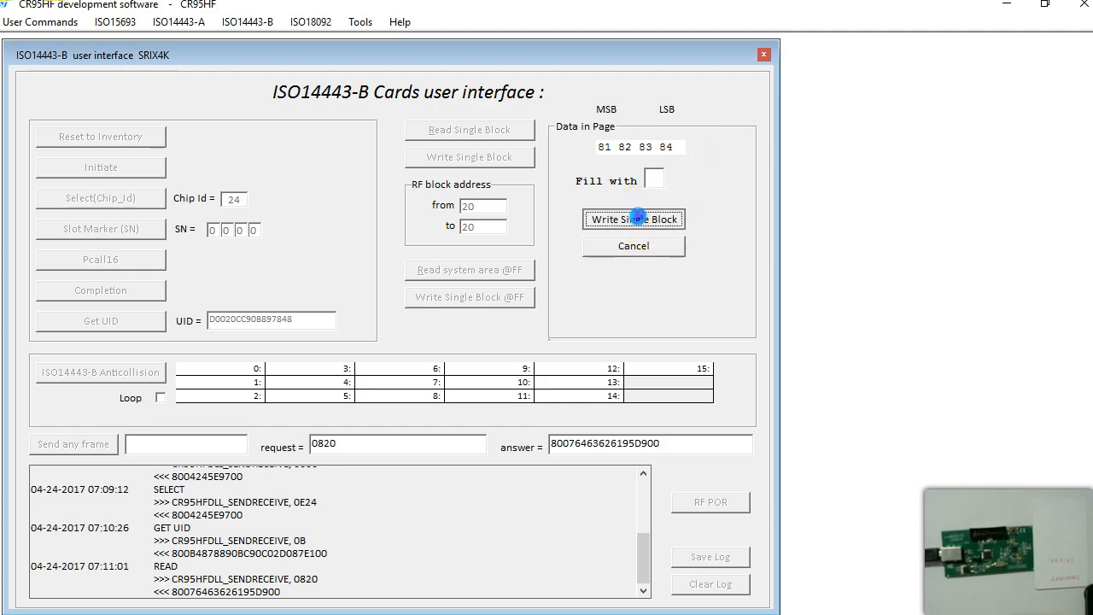
Step: Examine the newest WRITE entry in the log, including its request and response code
click(644, 590)
click(646, 591)
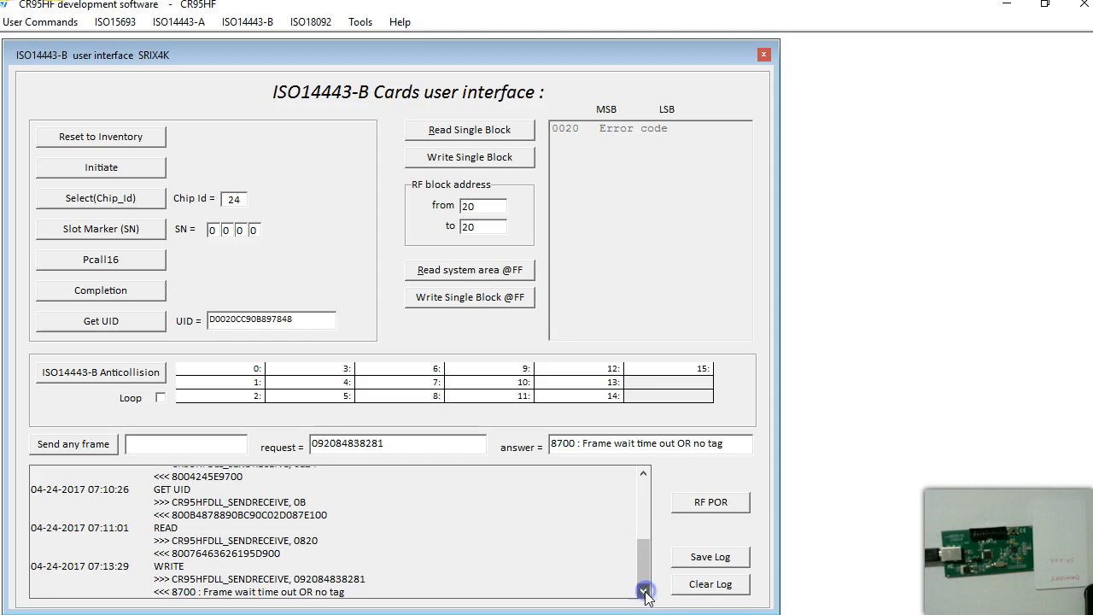
drag(643, 580, 642, 578)
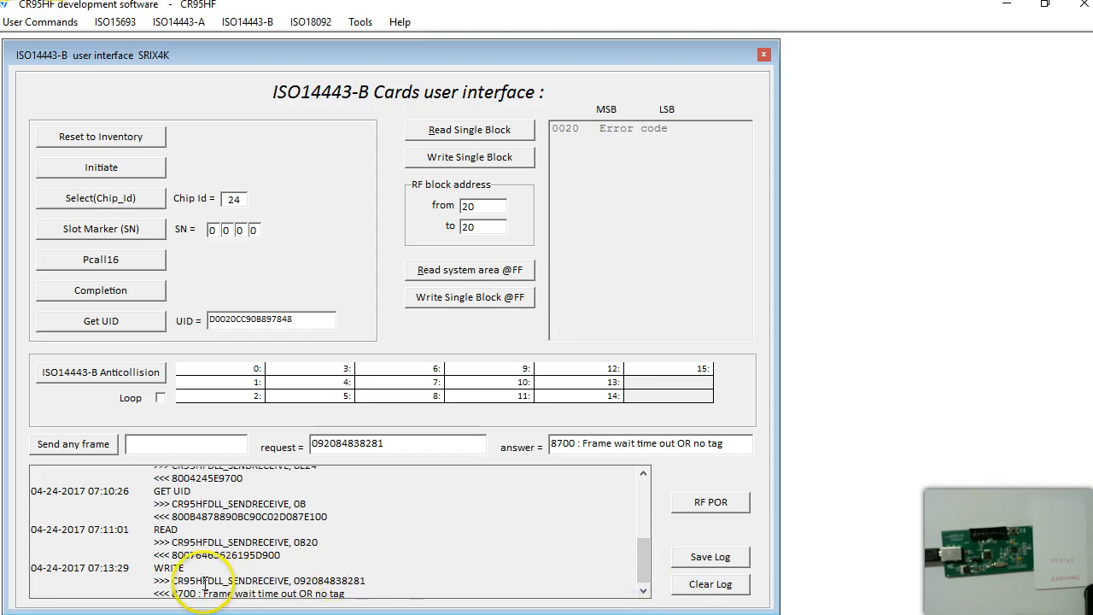
click(165, 566)
double_click(166, 567)
click(189, 579)
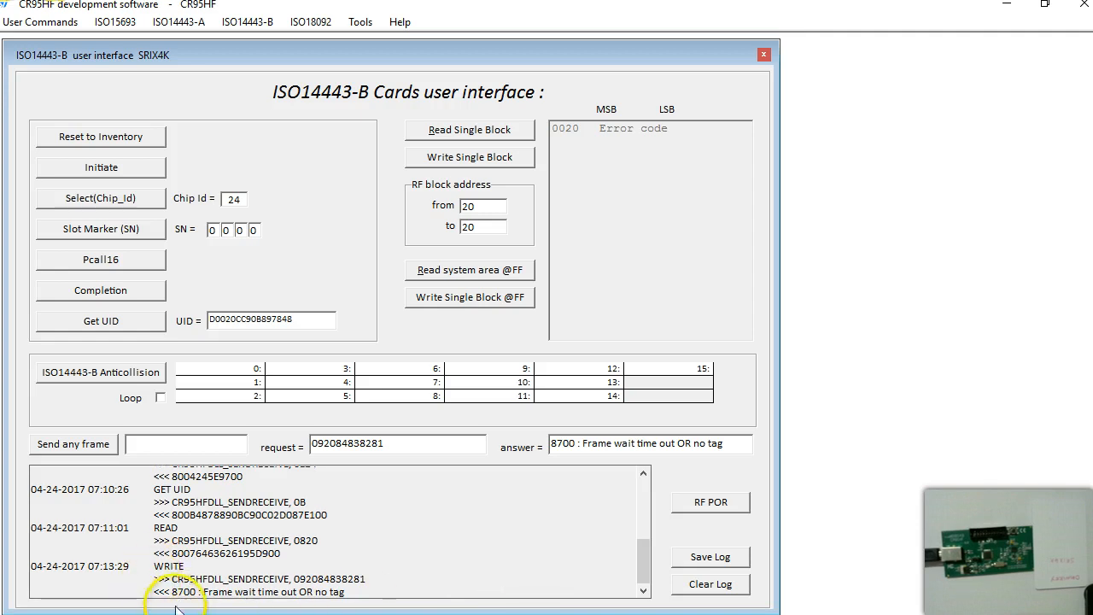
drag(173, 592, 357, 587)
click(367, 590)
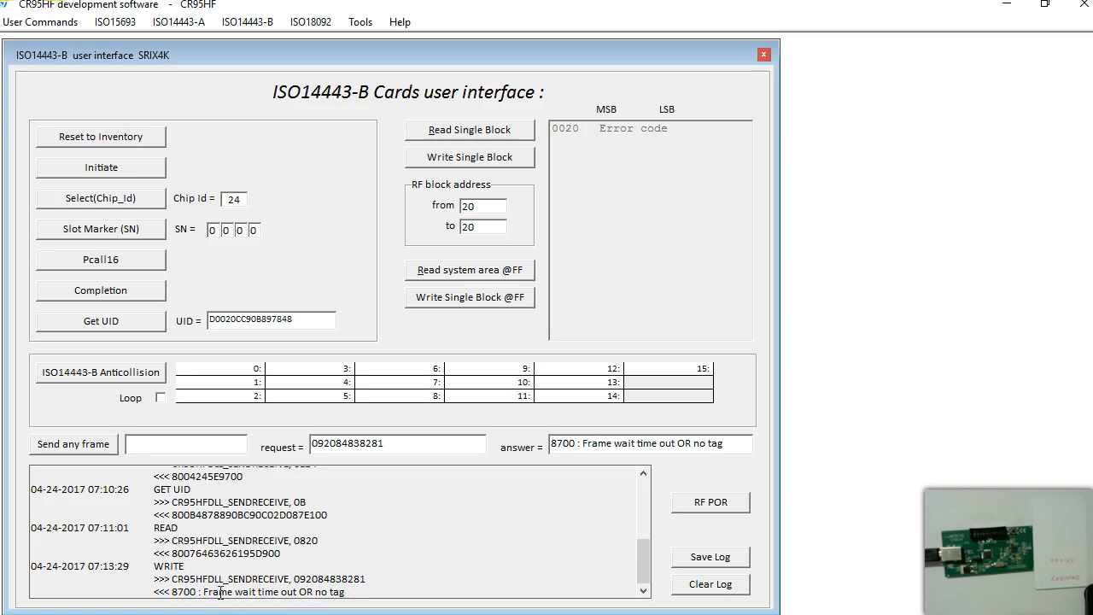
Step: Highlight the message text and the full response line of the logged WRITE command
drag(204, 592, 354, 589)
click(367, 590)
click(288, 588)
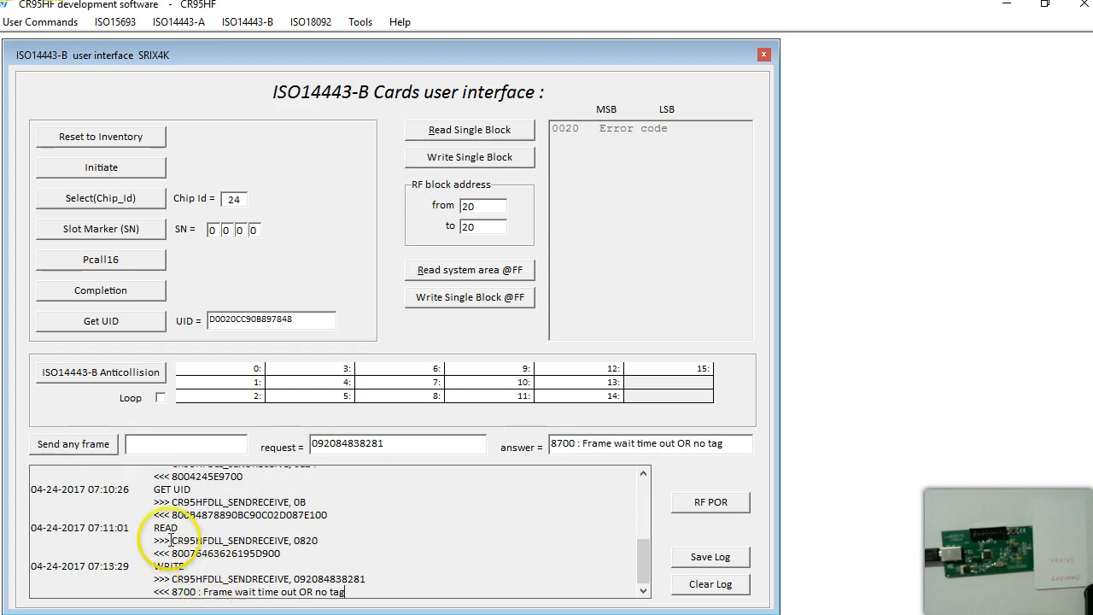
click(223, 590)
drag(171, 591, 335, 591)
click(190, 585)
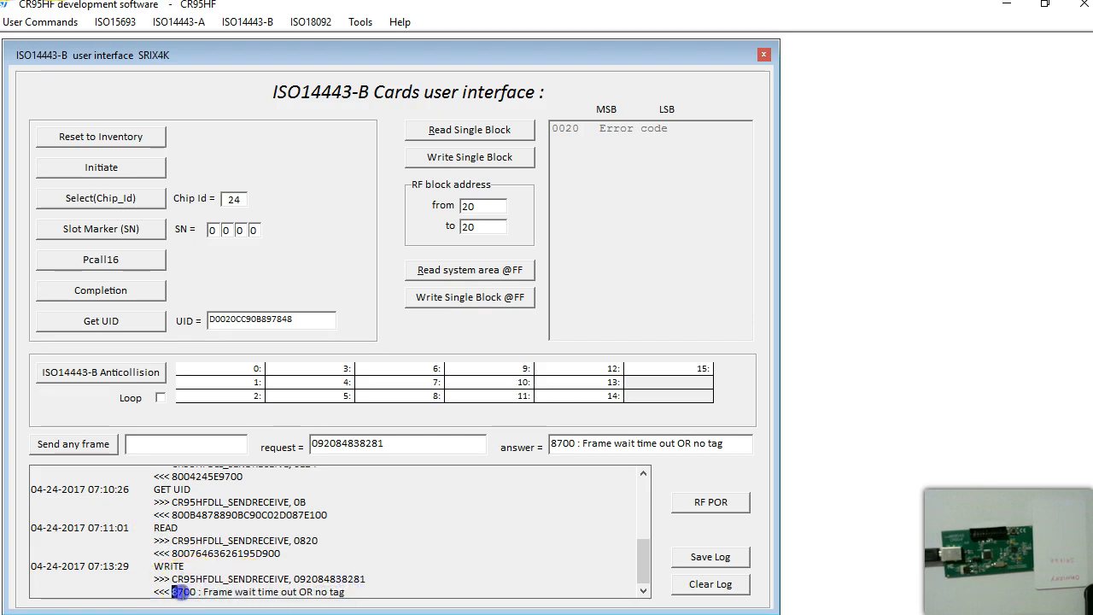
Step: Highlight the leading digits 87 of the response code in the logged WRITE entry
double_click(179, 570)
drag(169, 592, 184, 592)
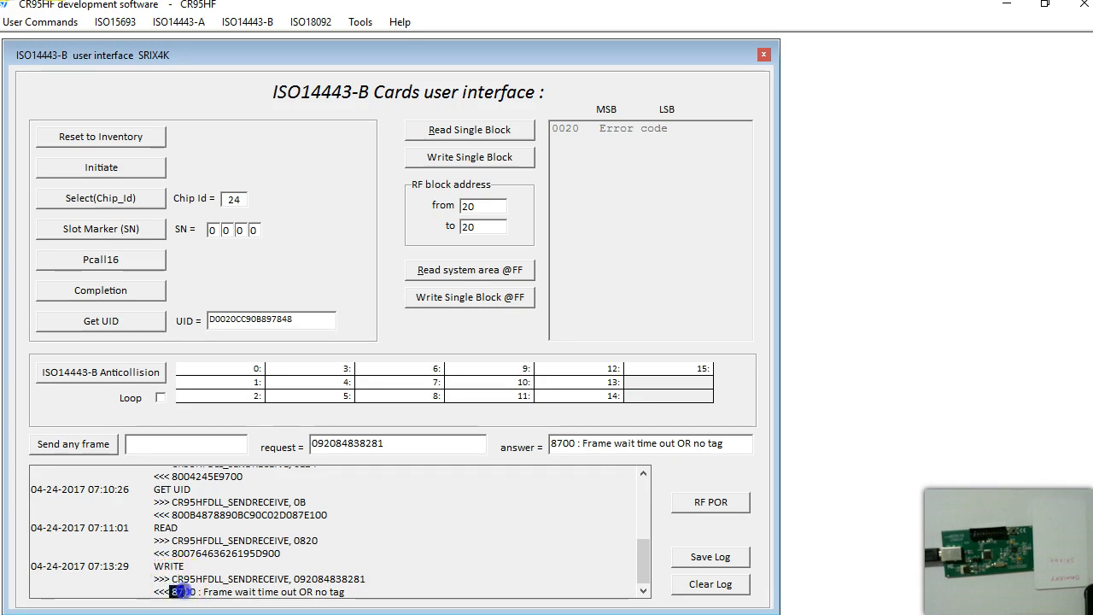
click(173, 516)
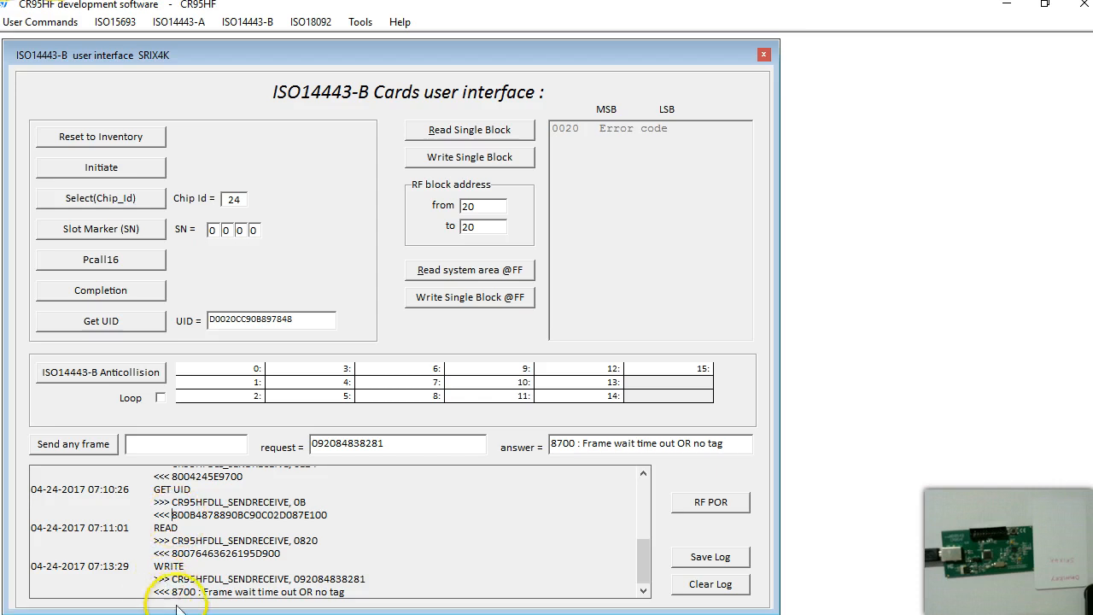
drag(172, 592, 184, 591)
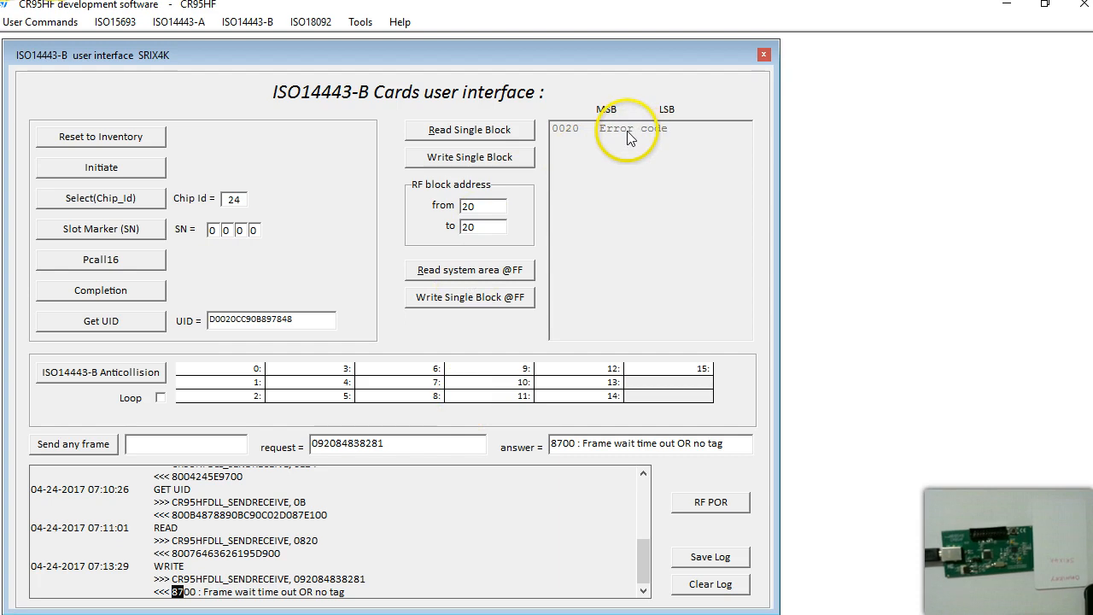
Step: Read the single block at RF block address 20 and the system area at FF
click(453, 130)
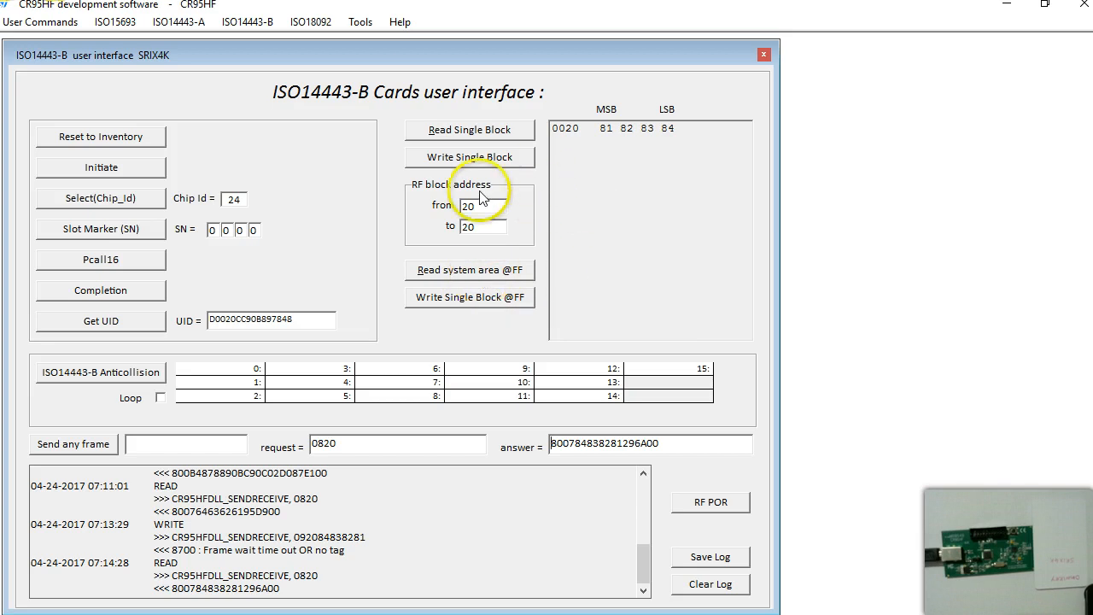
click(464, 271)
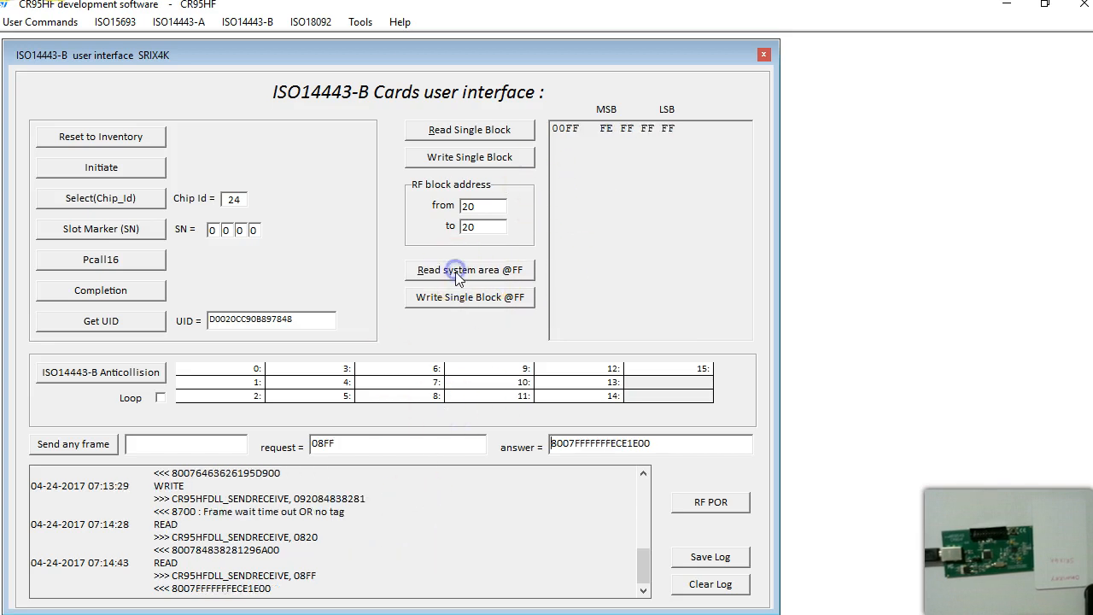
Step: Examine the READ command and its FF address in the newest log entry, and view the single-block write form without writing anything
double_click(167, 563)
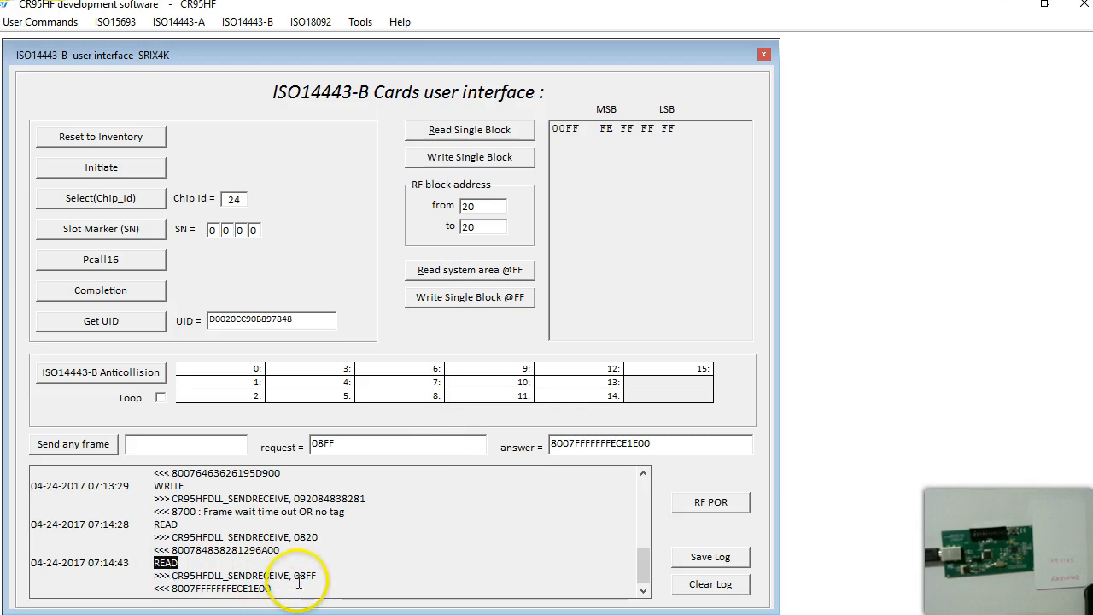
drag(306, 575, 312, 574)
click(336, 579)
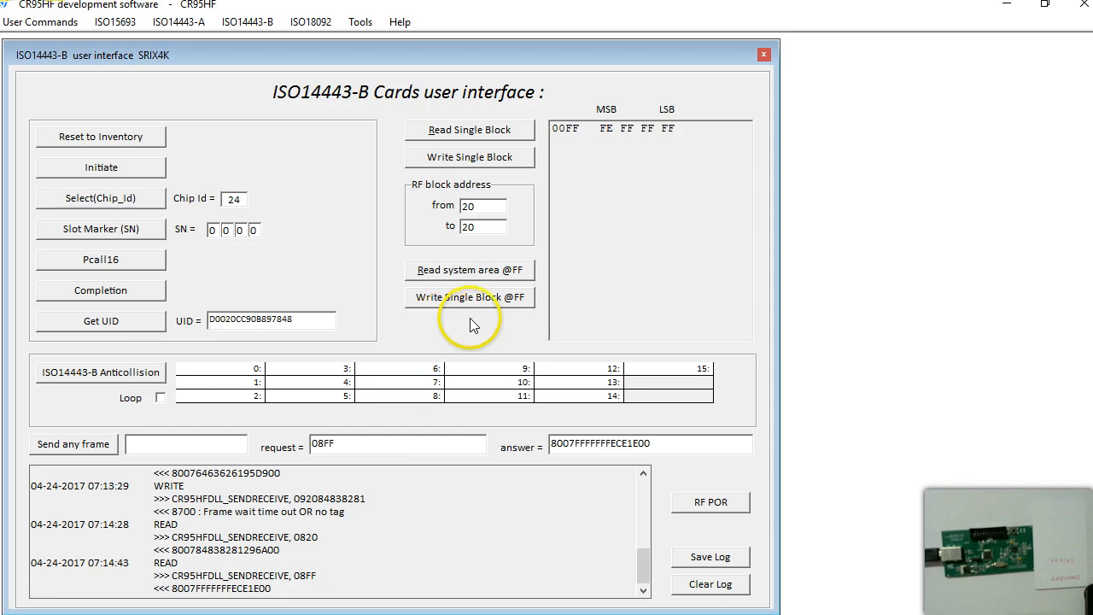
click(498, 155)
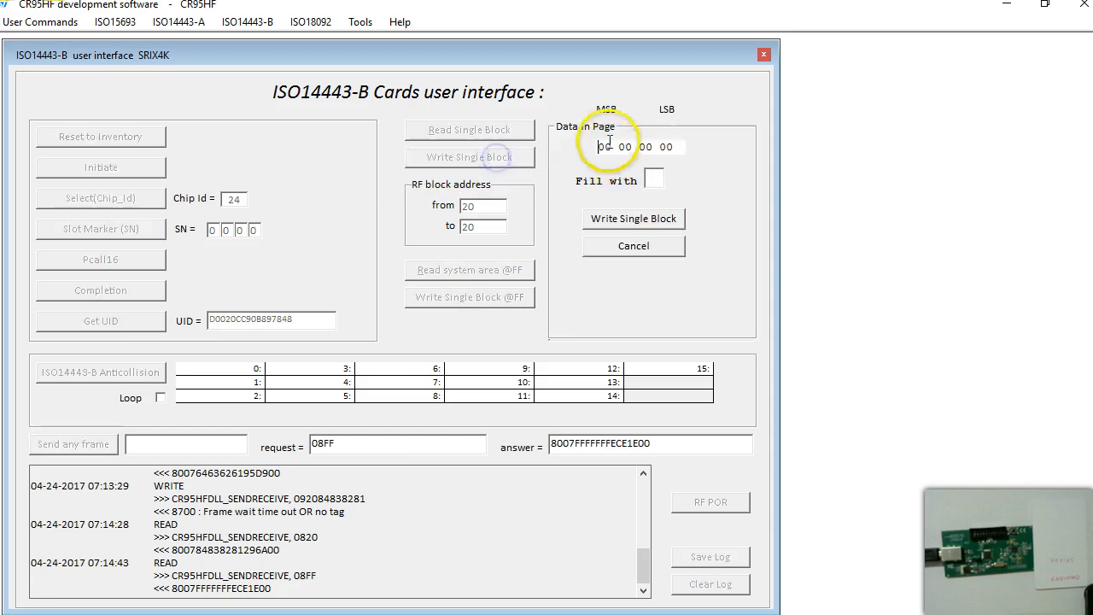
click(632, 247)
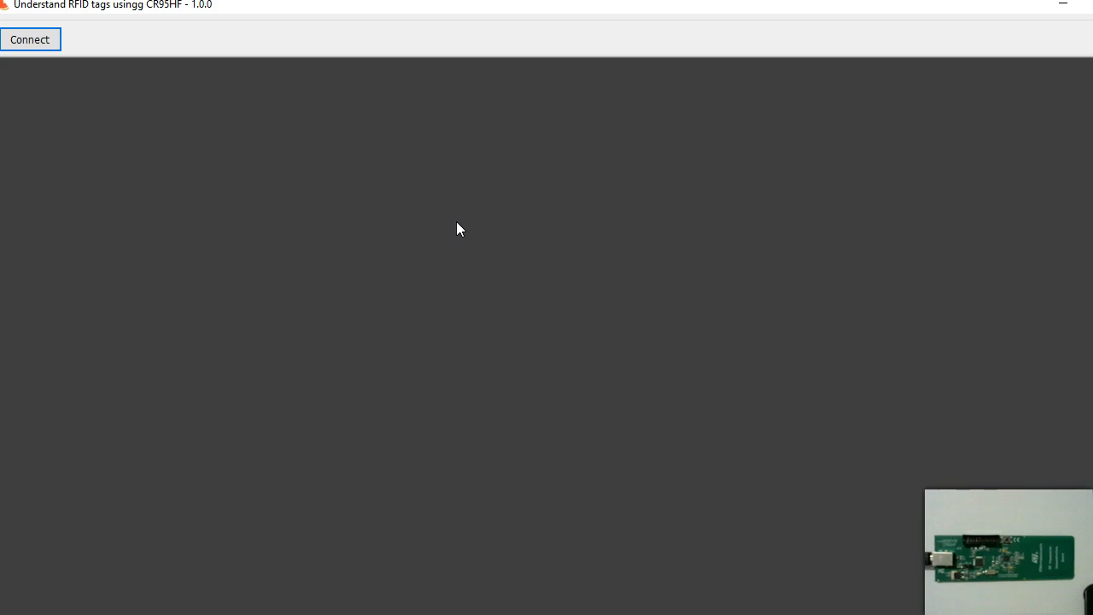
Step: Connect to the board in the Understand RFID tags using CR95HF application and show the SRIX4K command log
click(42, 46)
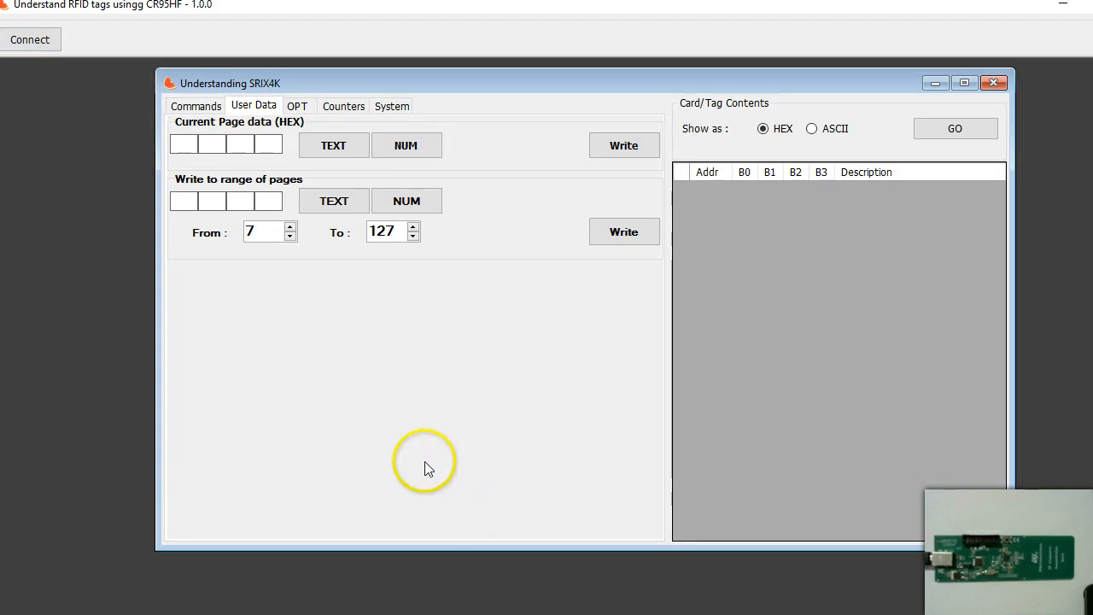
click(187, 107)
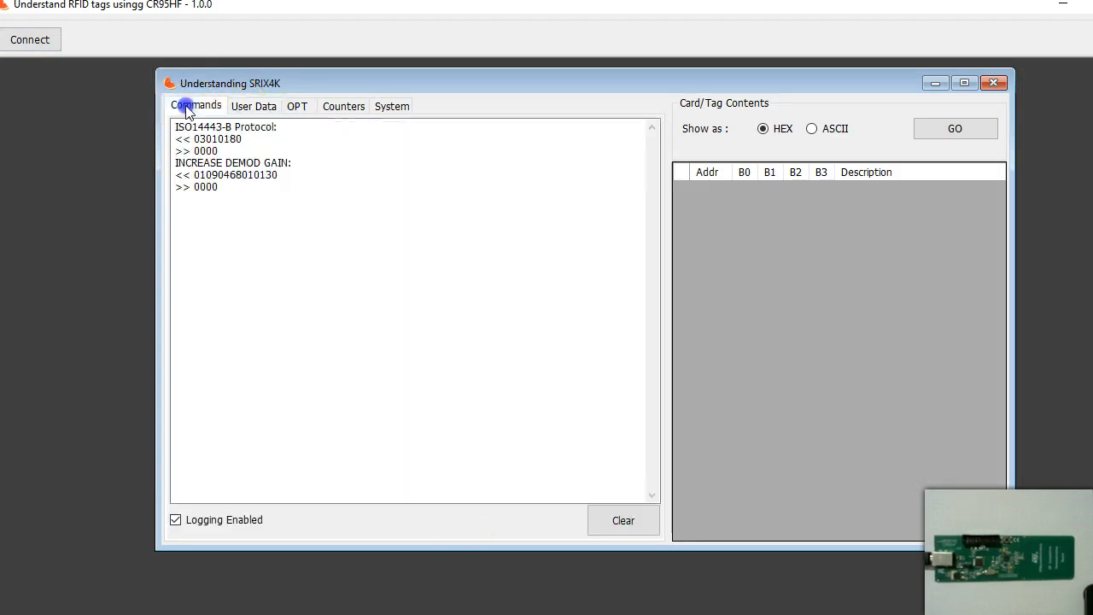
Step: Look through the User Data, OPT, Counters and System pages of the SRIX4K window
click(254, 108)
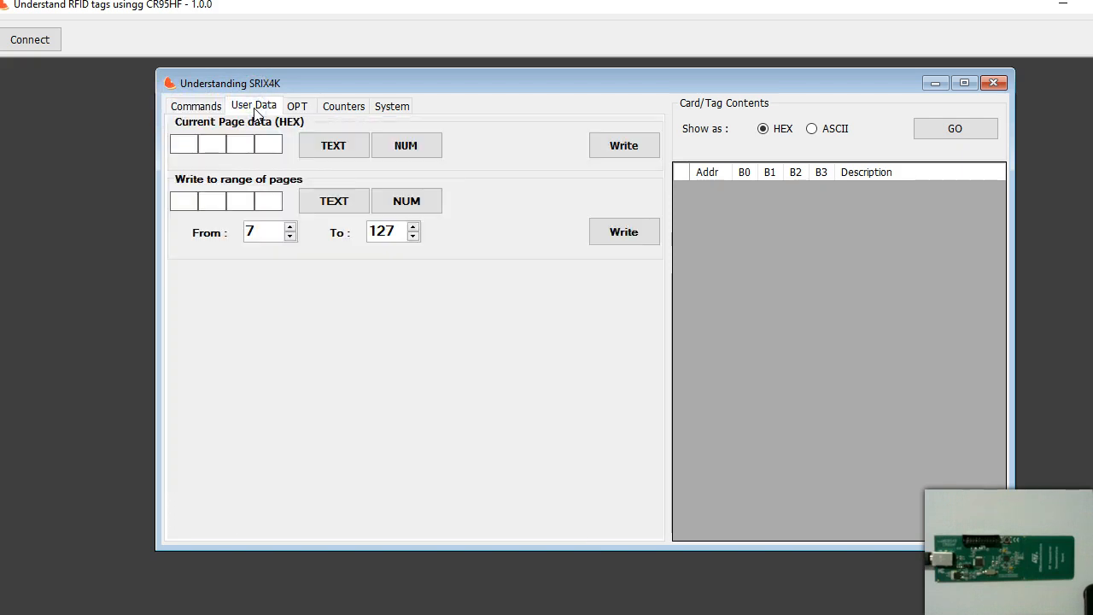
click(301, 107)
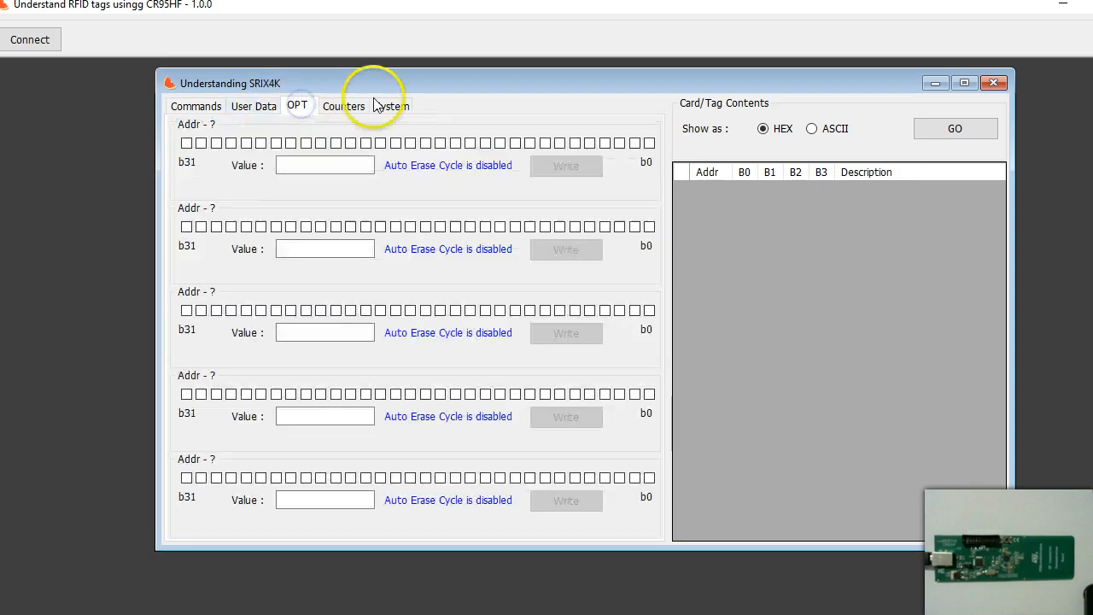
click(345, 107)
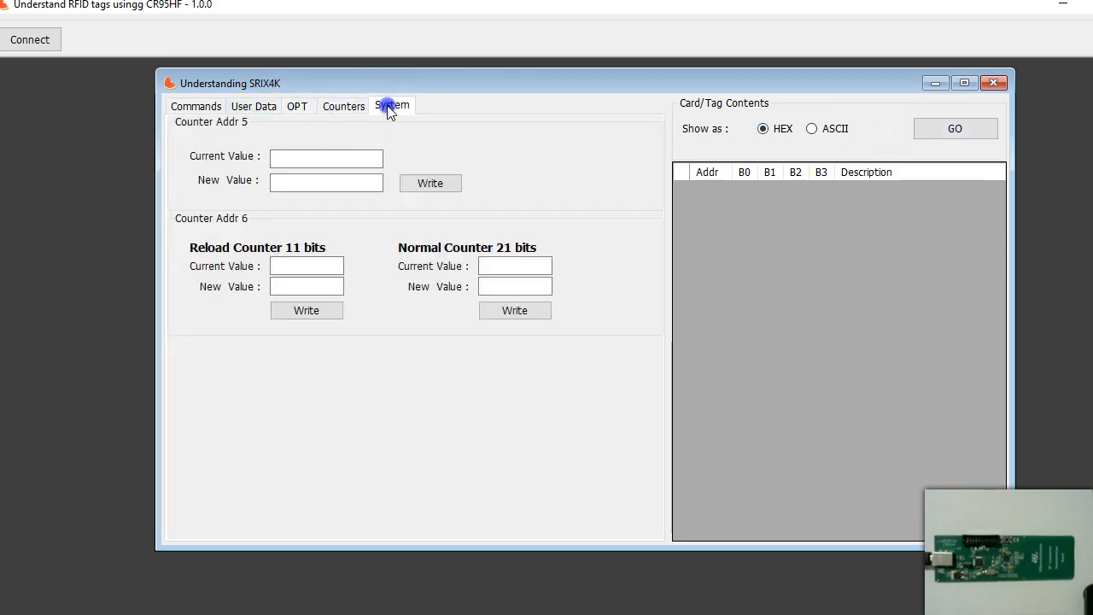
click(392, 106)
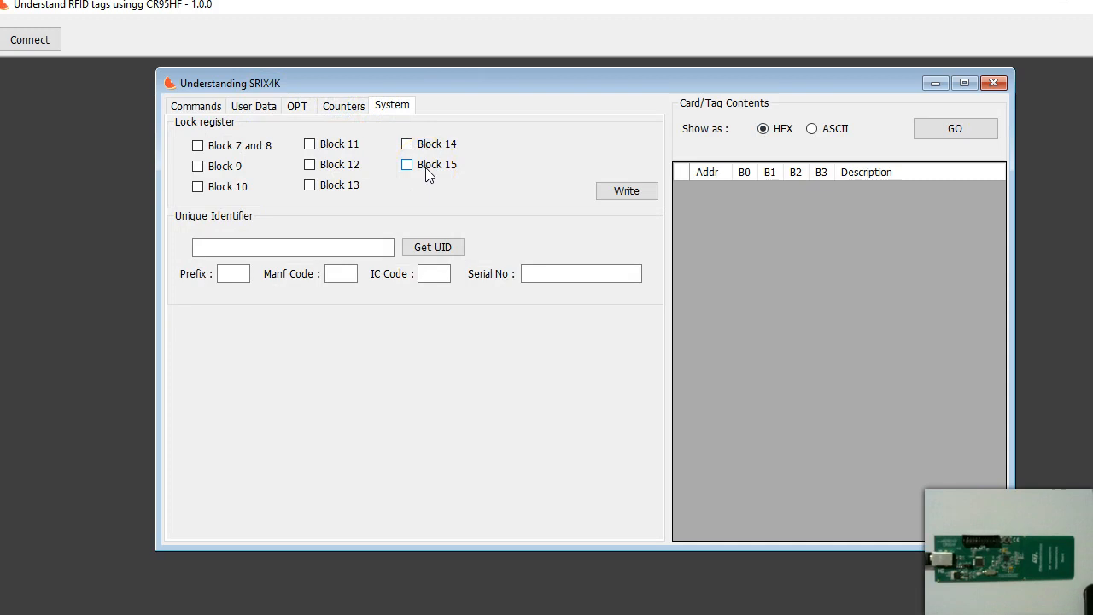
click(341, 105)
click(297, 106)
click(261, 106)
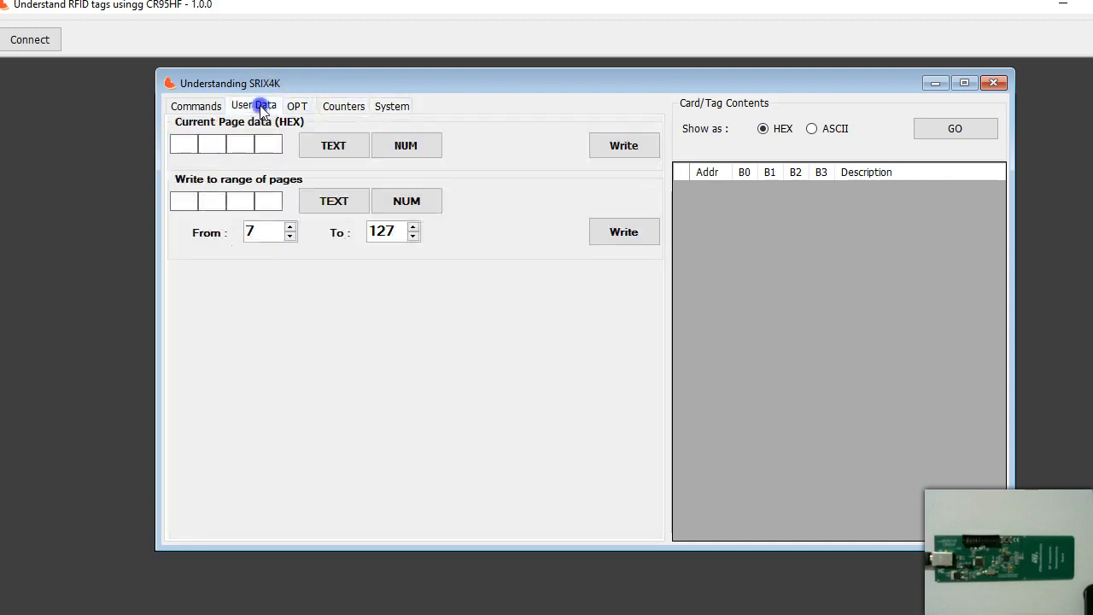
Step: Show the command log and highlight the ISO14443-B Protocol and INCREASE DEMOD GAIN headings
click(187, 106)
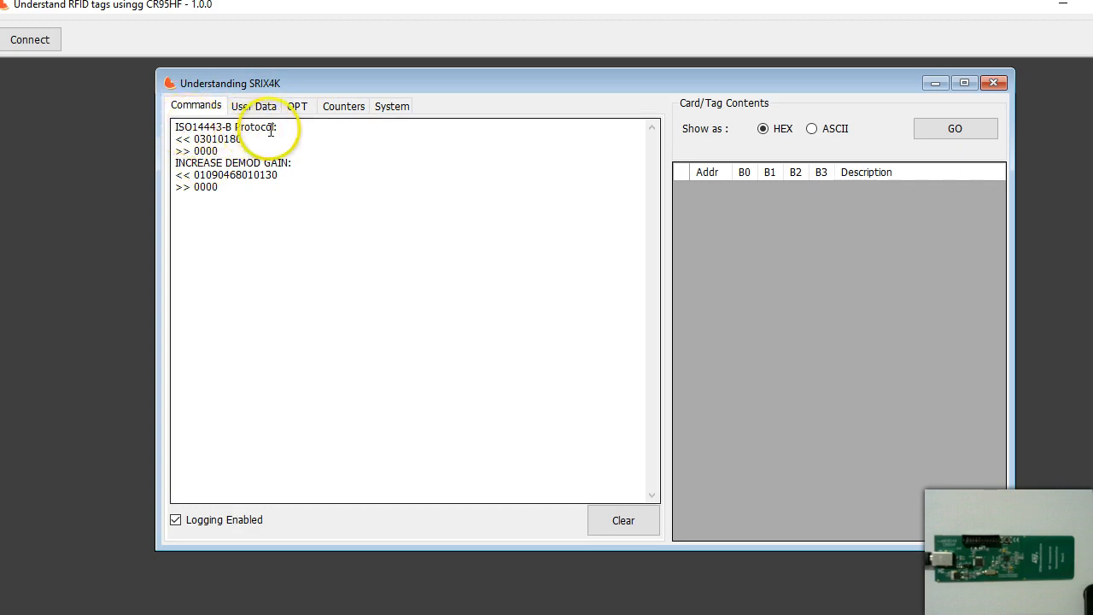
drag(282, 126, 176, 125)
drag(294, 164, 171, 160)
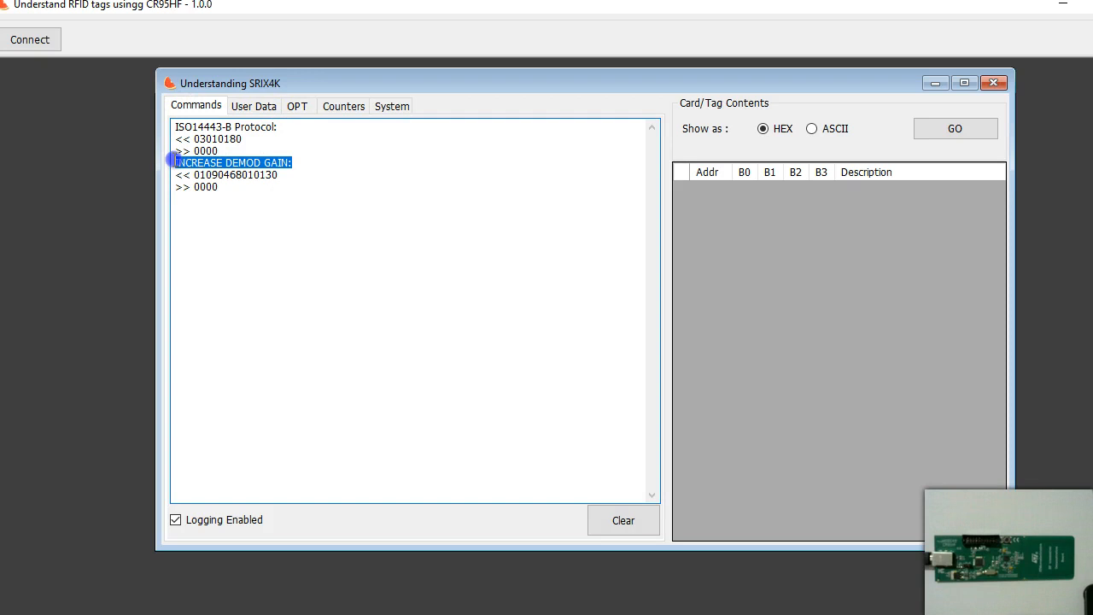
click(258, 214)
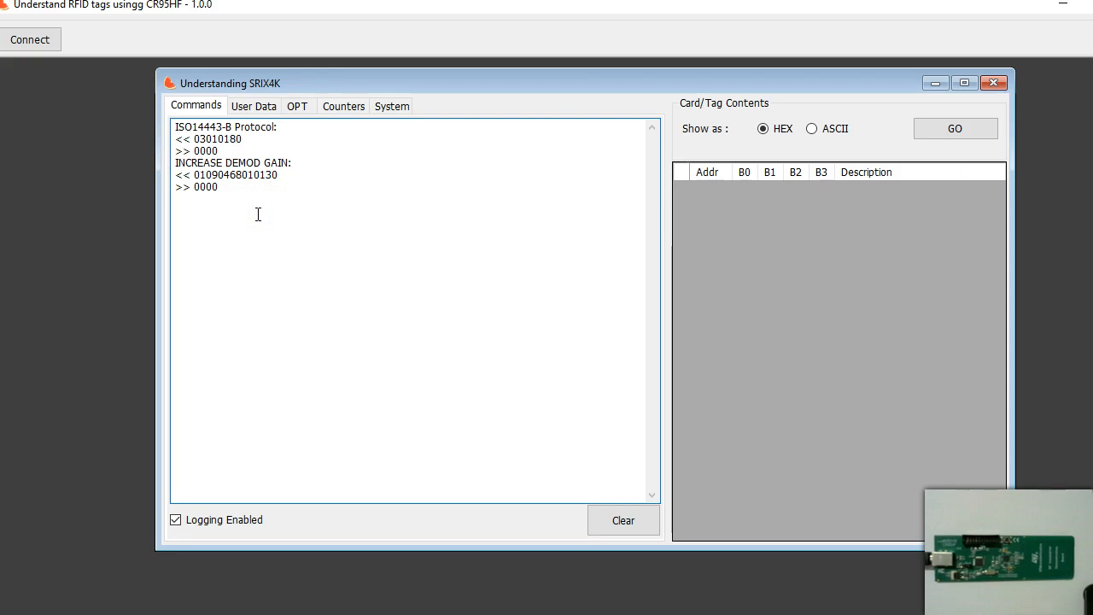
Step: Highlight the 03010180 request and its response under the ISO14443-B Protocol heading in the log
drag(281, 140, 165, 140)
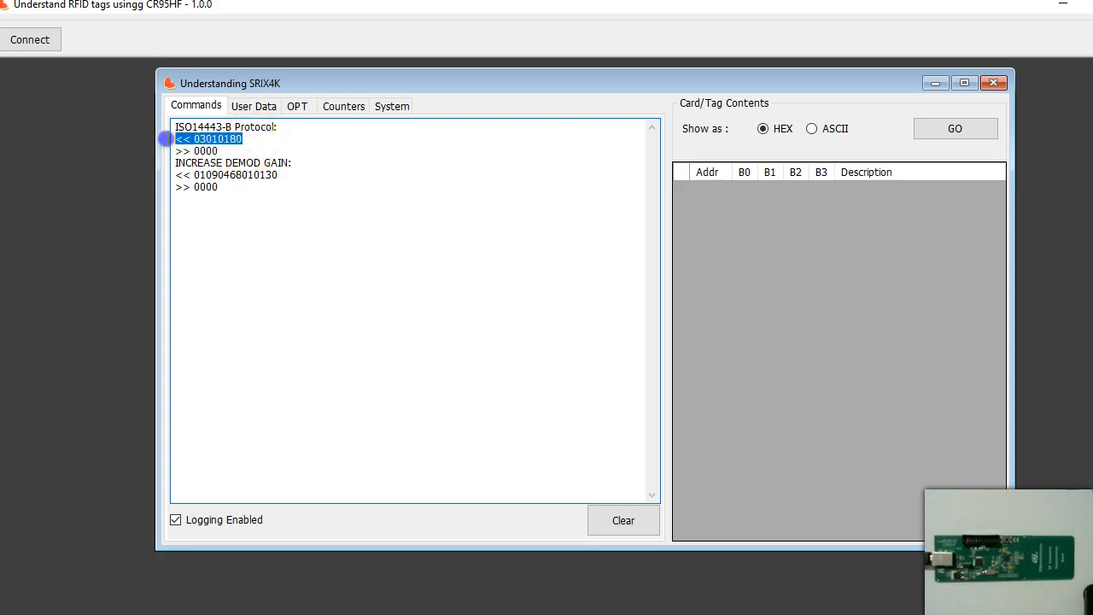
click(214, 125)
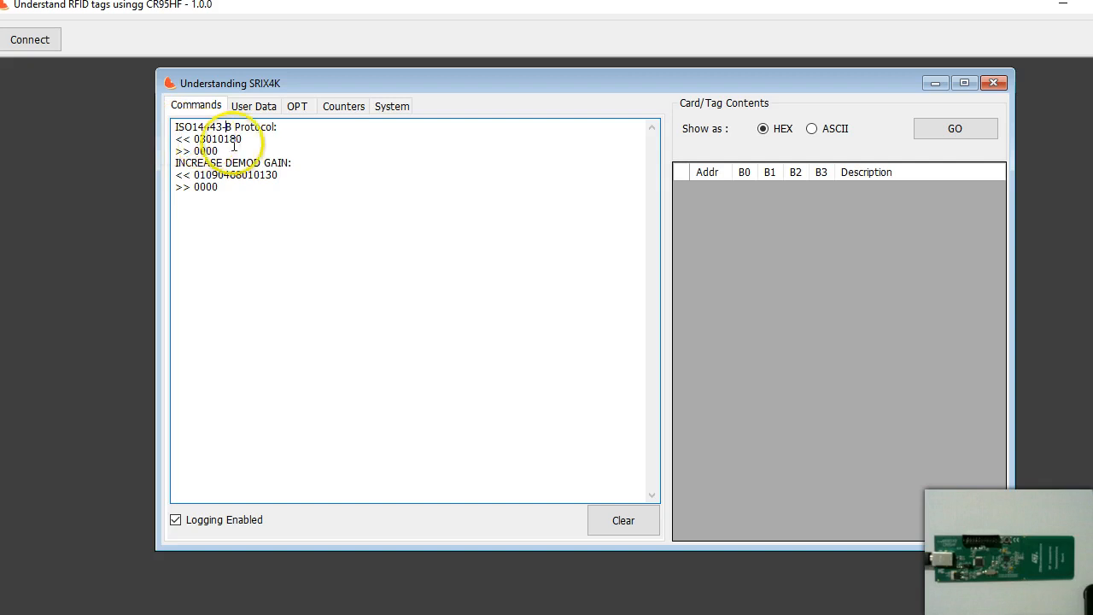
drag(245, 139, 161, 137)
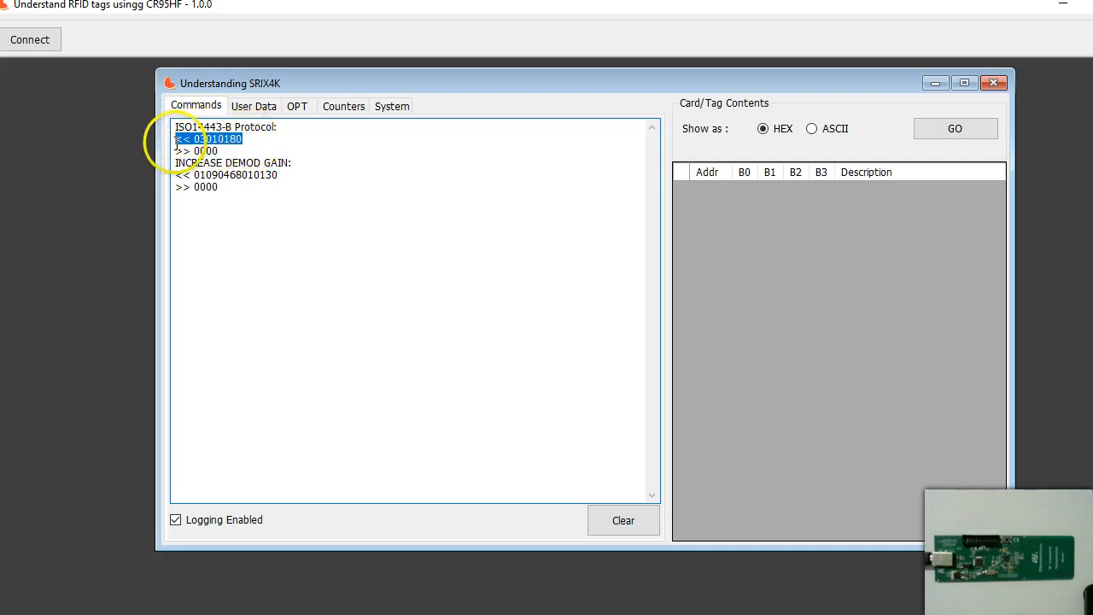
drag(173, 151, 224, 153)
click(285, 188)
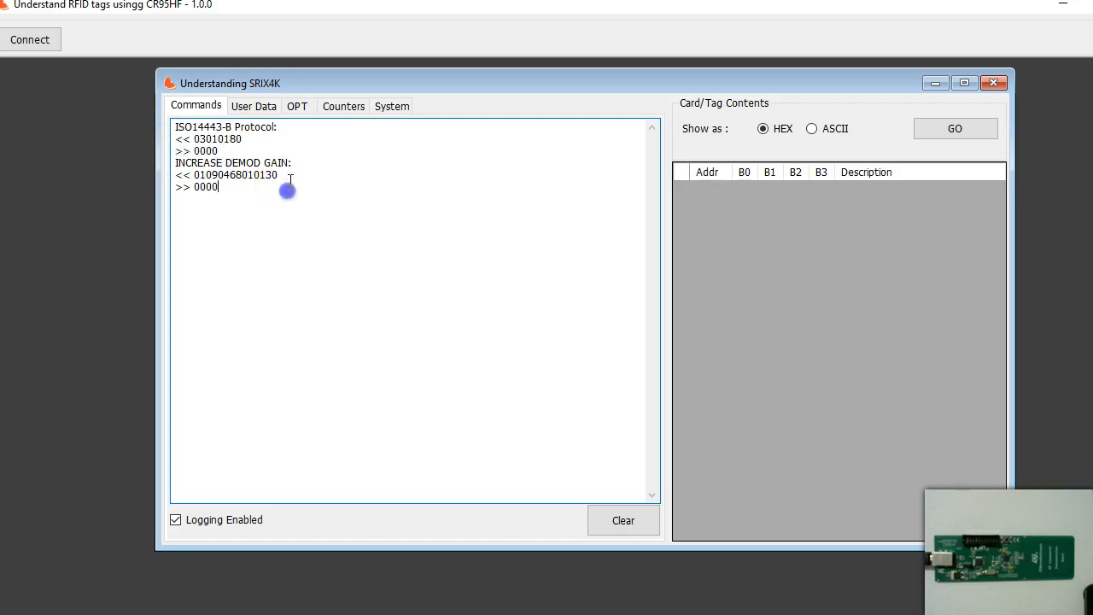
Step: Highlight the INCREASE DEMOD GAIN heading and examine its logged command and response
drag(291, 162, 166, 162)
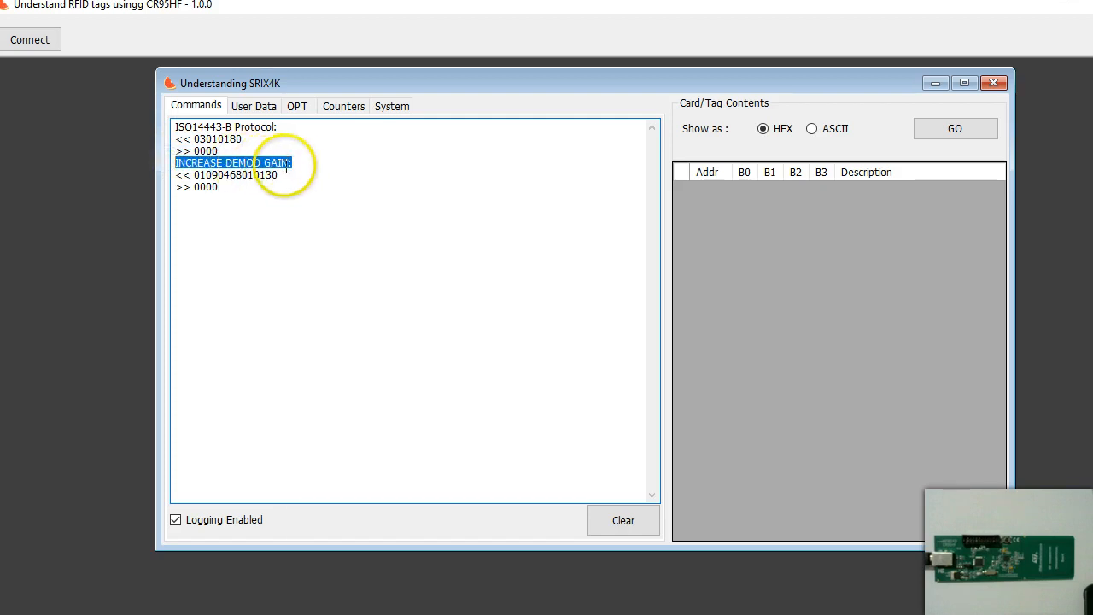
drag(292, 176, 239, 191)
click(178, 186)
click(279, 233)
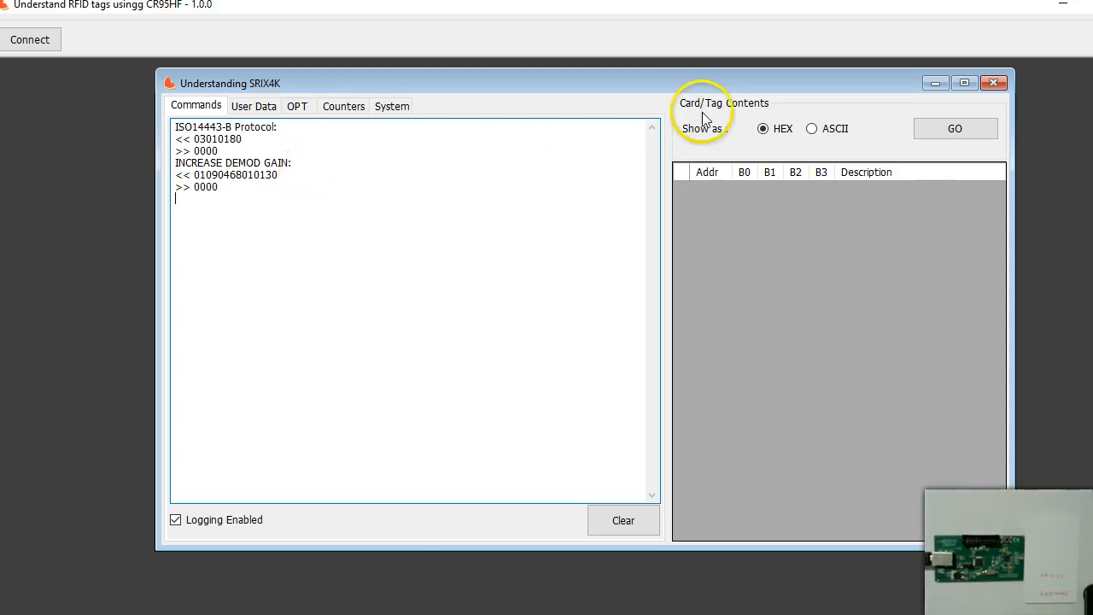
Step: Read the whole tag in HEX format and look through its memory contents from the OPT bits to the user data
click(952, 129)
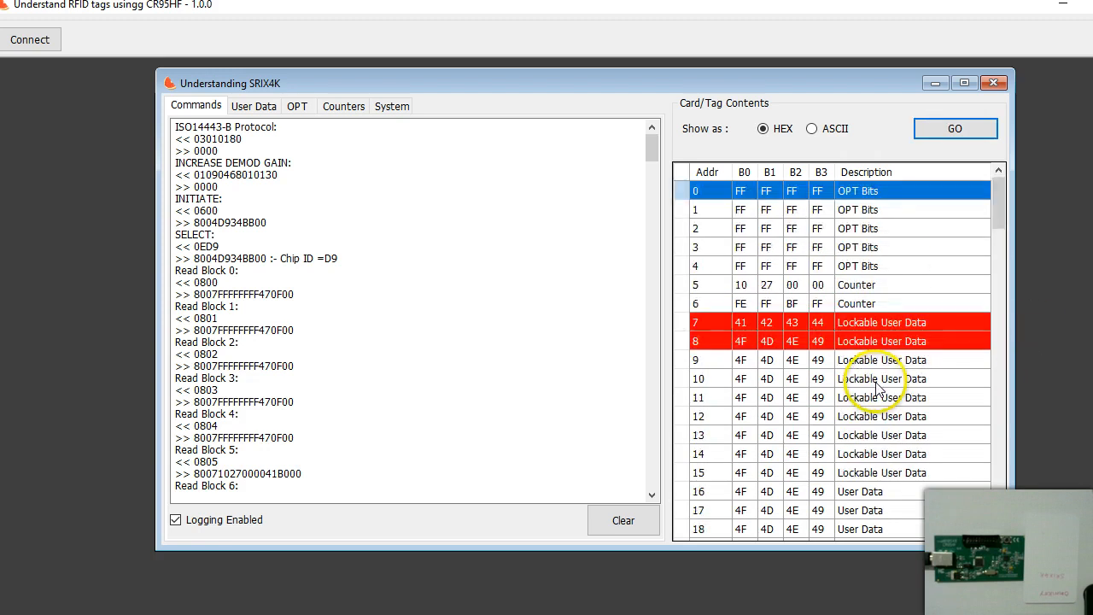
scroll(880, 389, down, 10)
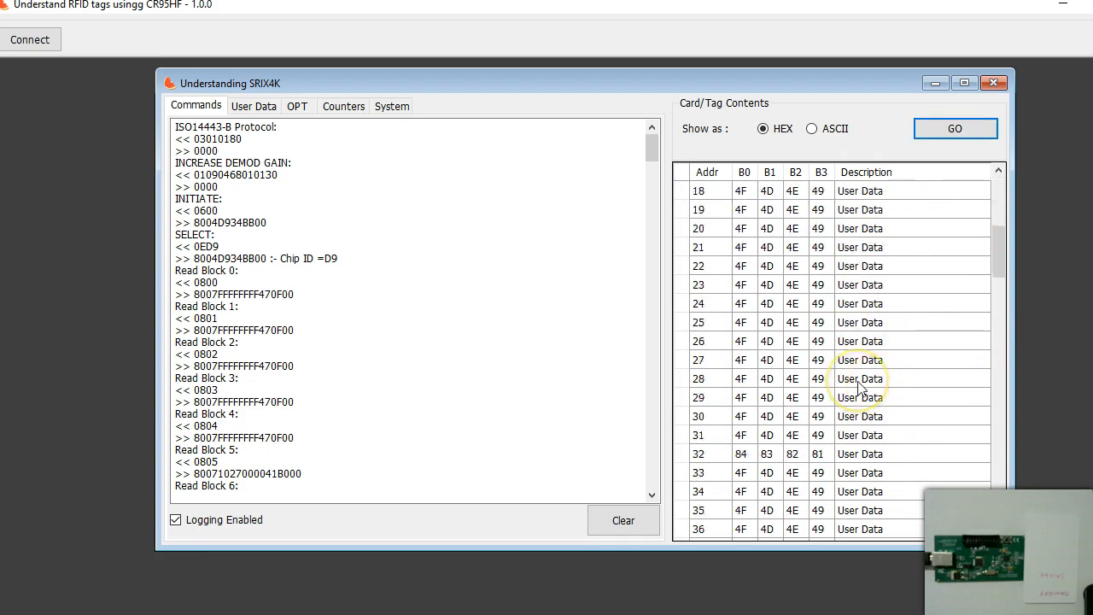
scroll(859, 387, down, 8)
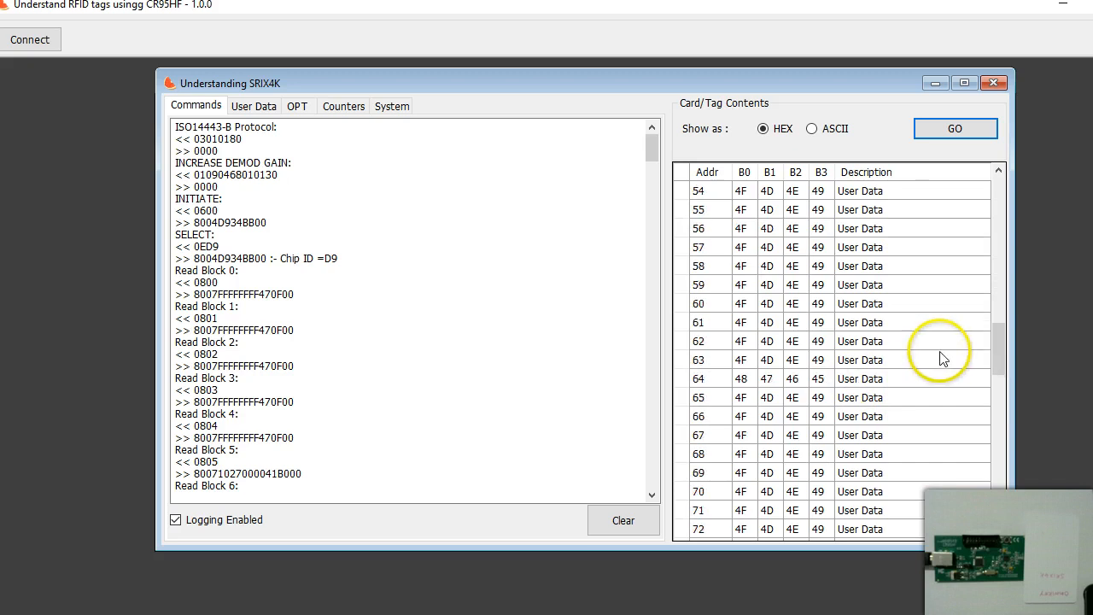
drag(996, 359, 993, 194)
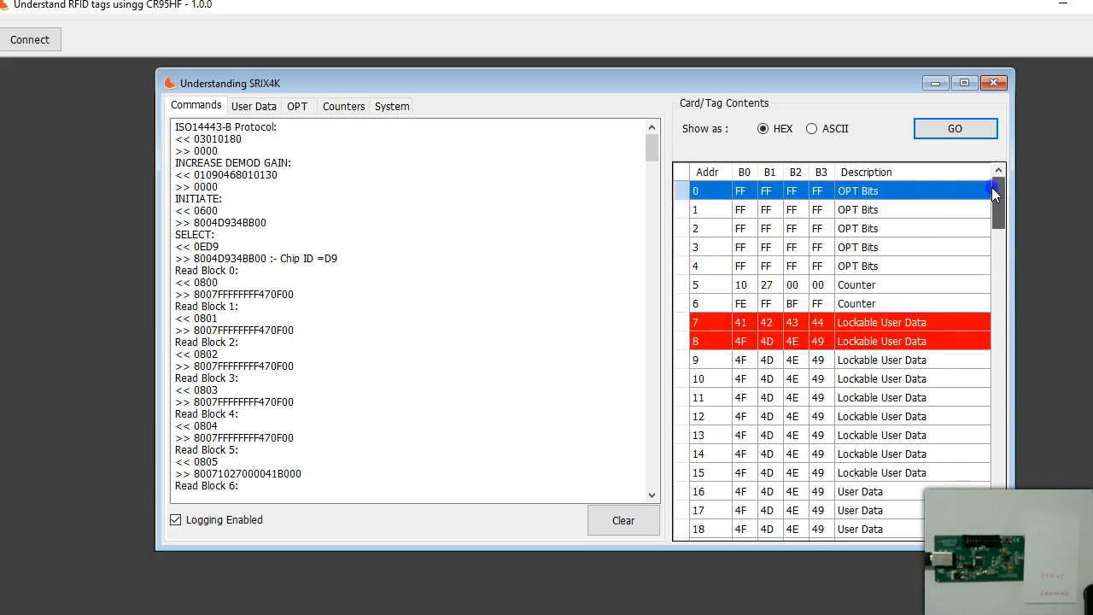
Step: View the User Data page, and browse the command log for the logged tag selection and block reads
click(256, 106)
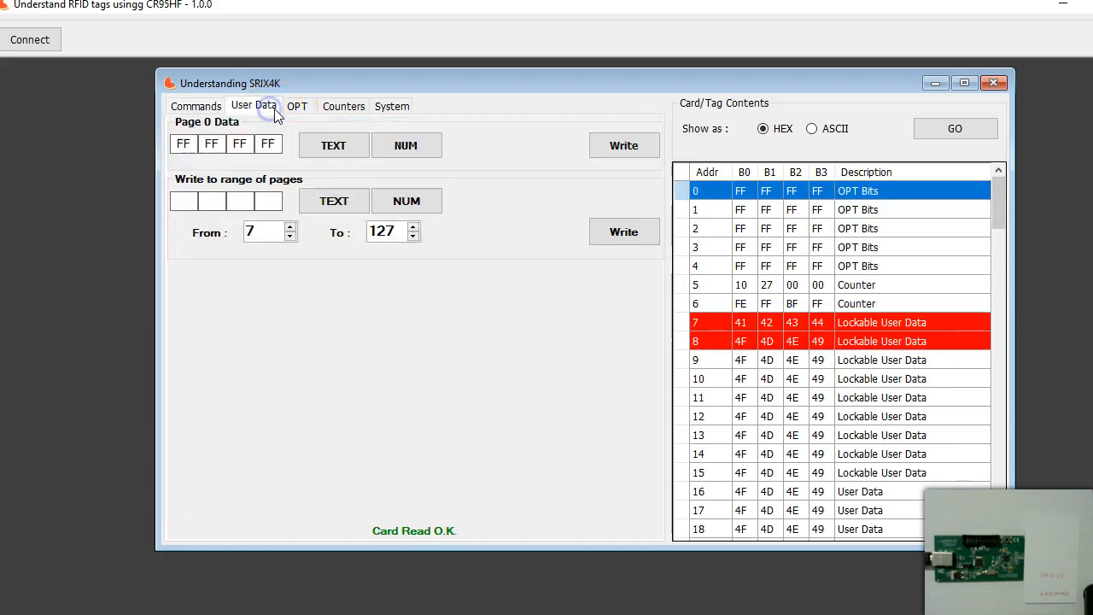
click(193, 106)
click(244, 258)
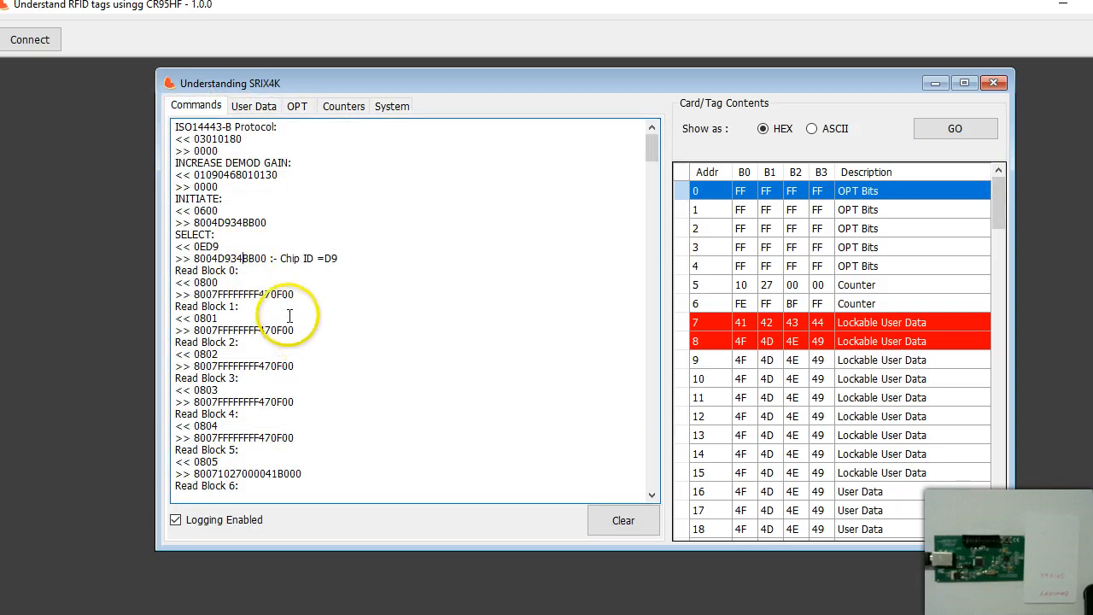
scroll(294, 334, down, 8)
scroll(308, 353, down, 4)
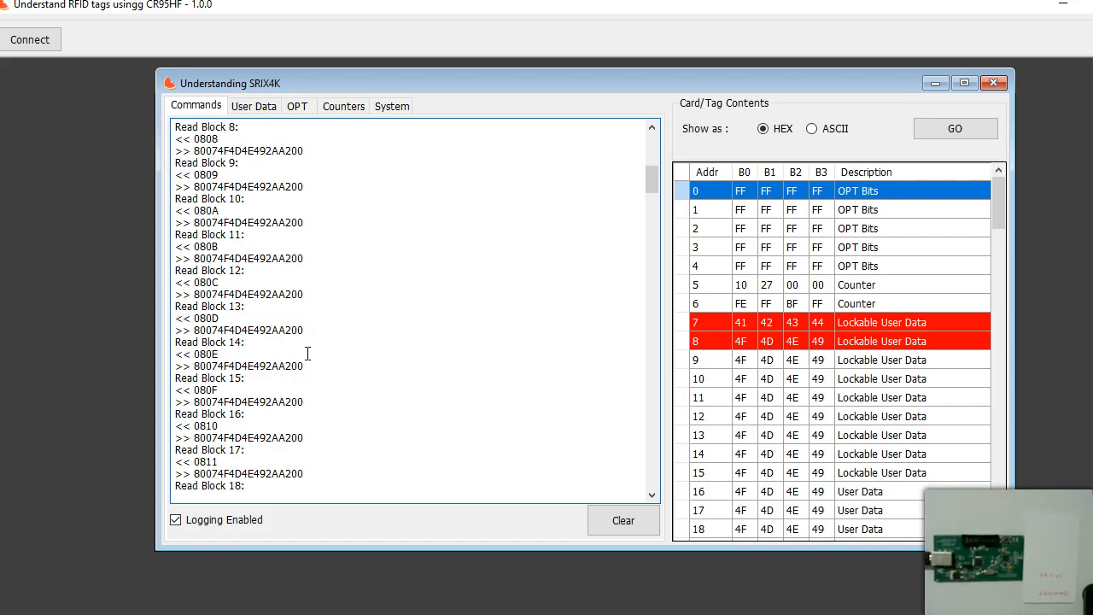
scroll(390, 410, up, 4)
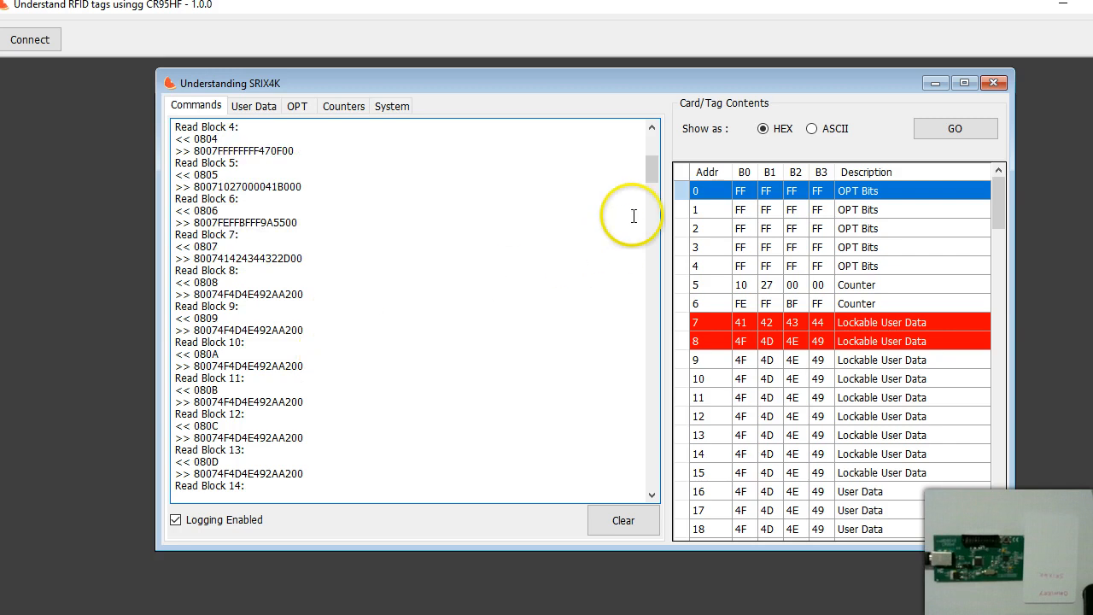
drag(653, 175, 648, 156)
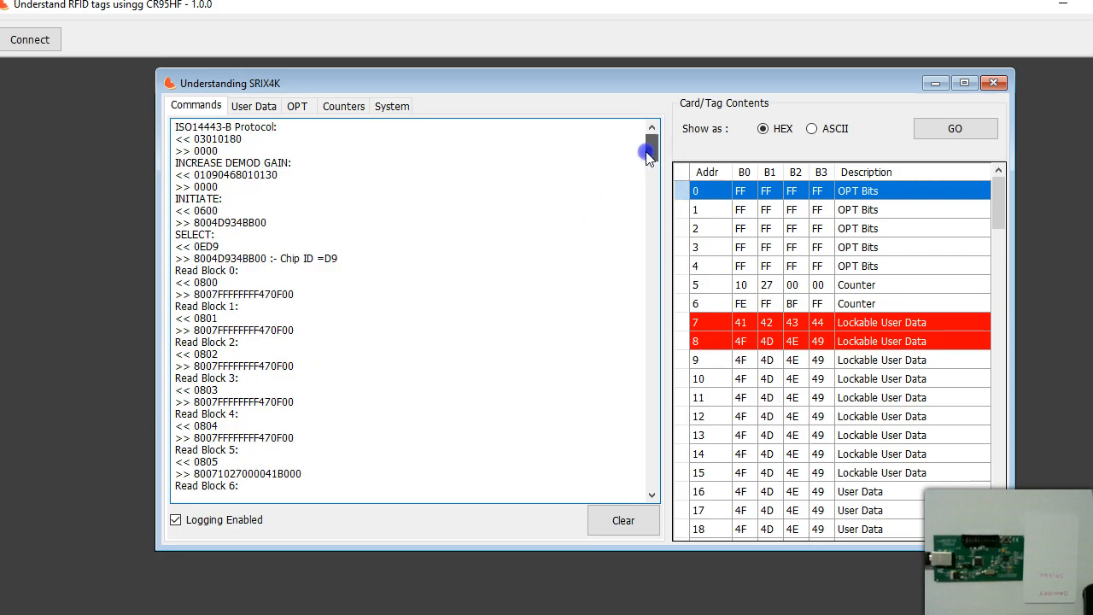
Step: Highlight the complete INITIATE entry in the log, including its 0600 request and response
drag(267, 222, 160, 203)
click(233, 226)
drag(271, 224, 160, 203)
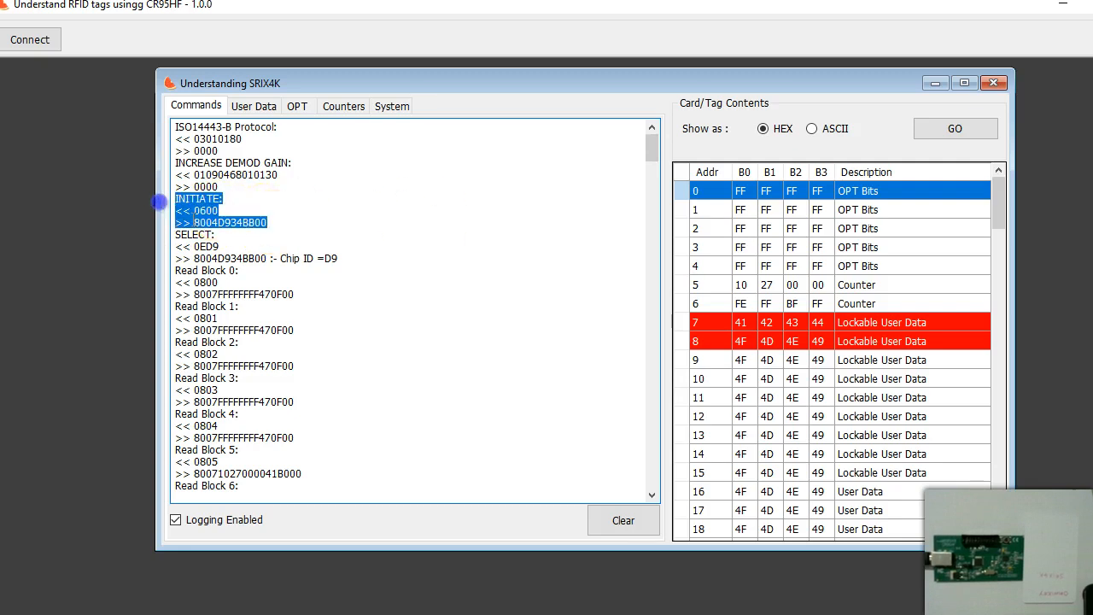
Step: Highlight the logged SELECT entry, and the INITIATE and SELECT entries together, to examine their requests and responses
drag(333, 258, 180, 238)
click(264, 272)
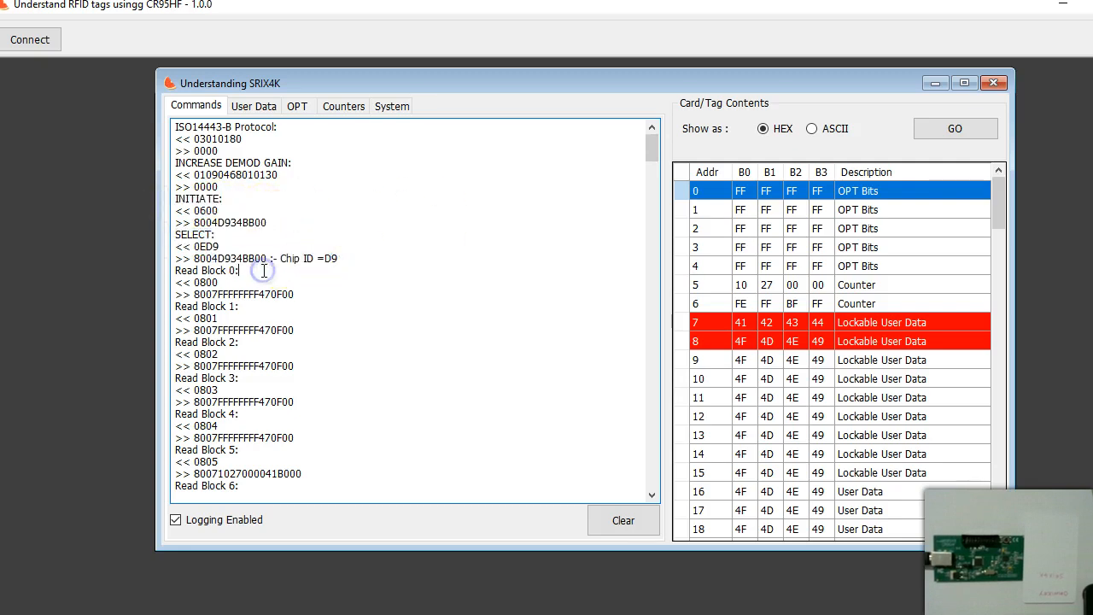
drag(351, 259, 173, 201)
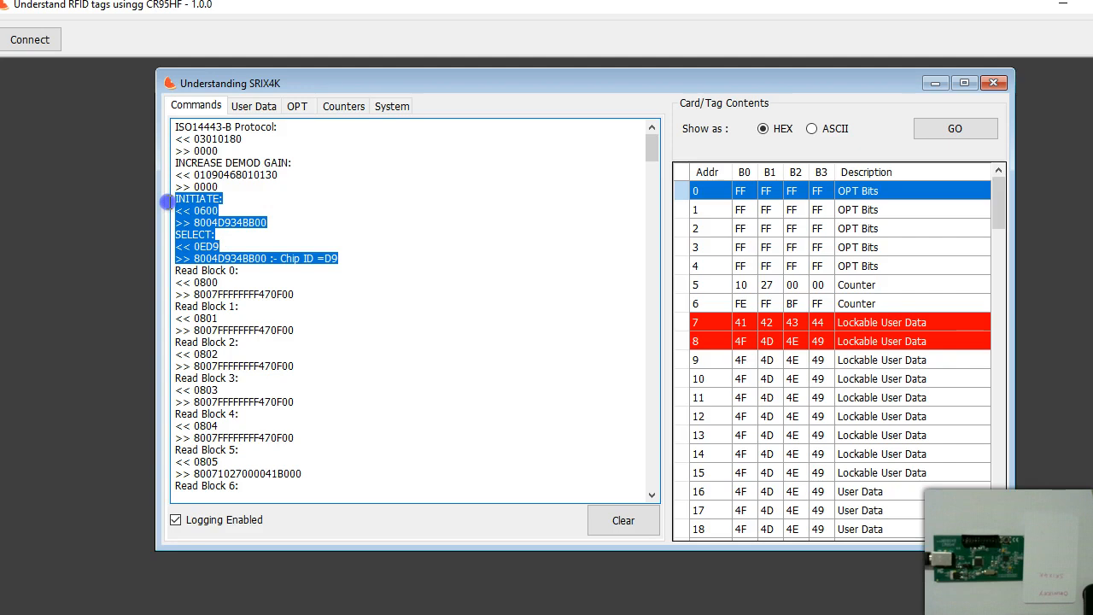
click(264, 290)
Step: Highlight the logged reads of blocks 0, 1 and 2 to examine their requests and responses
drag(239, 270, 168, 268)
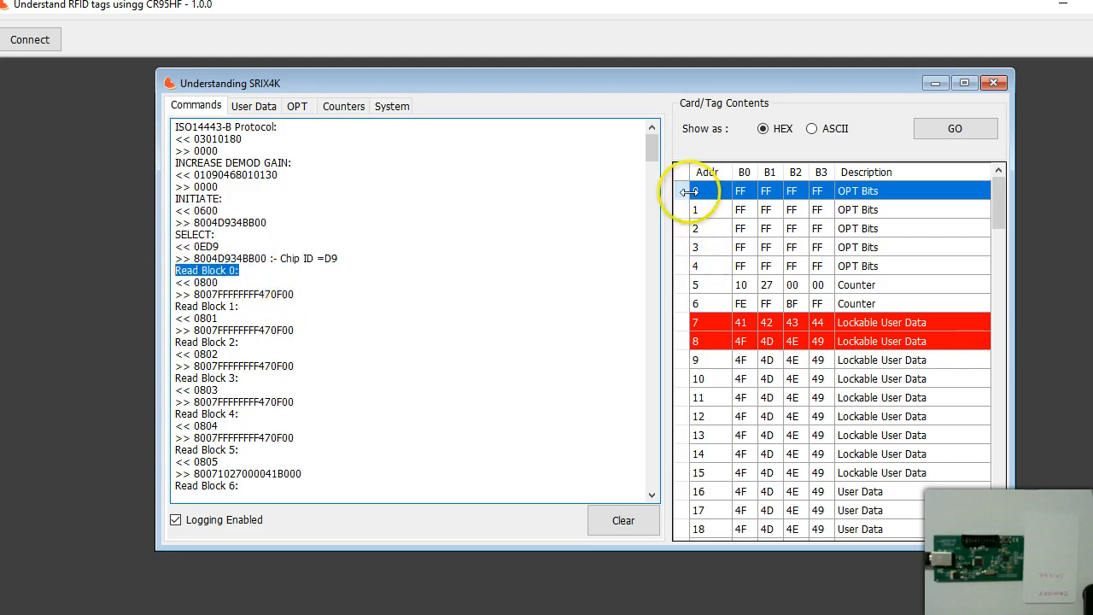
drag(301, 295, 162, 284)
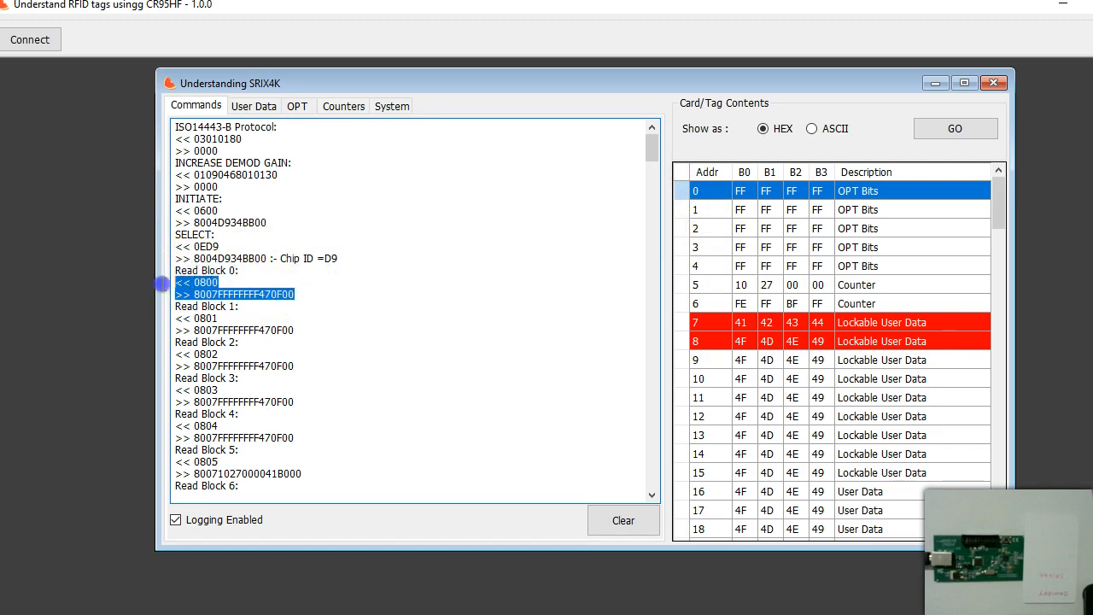
drag(244, 306, 151, 301)
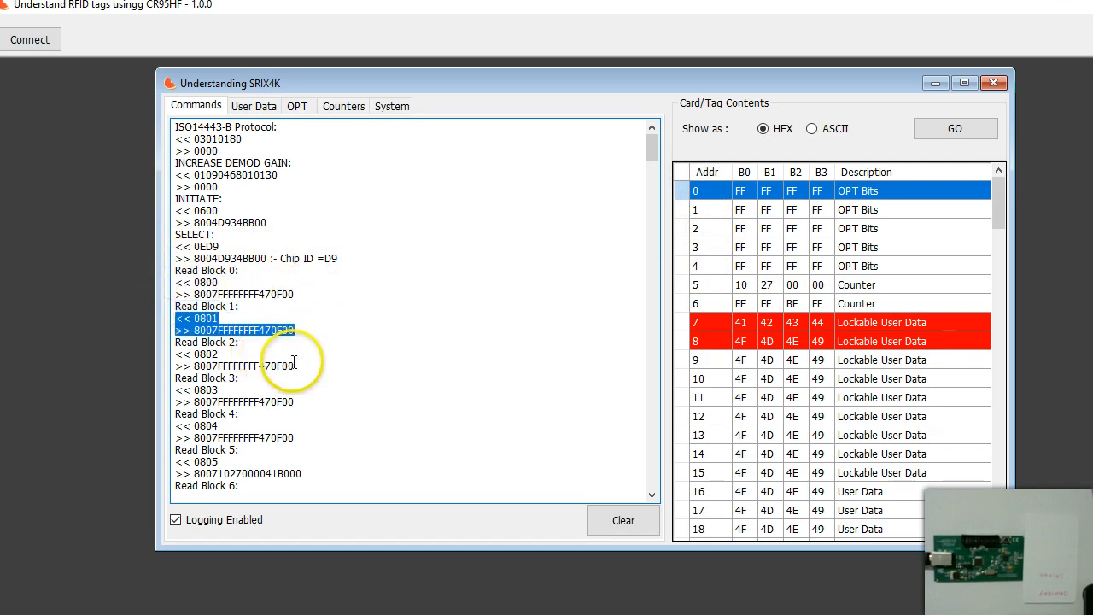
drag(294, 368, 168, 349)
click(476, 411)
Step: Examine the final Read Block 255 log entry and compare it with the System Bits row in the tag contents
drag(652, 149, 665, 504)
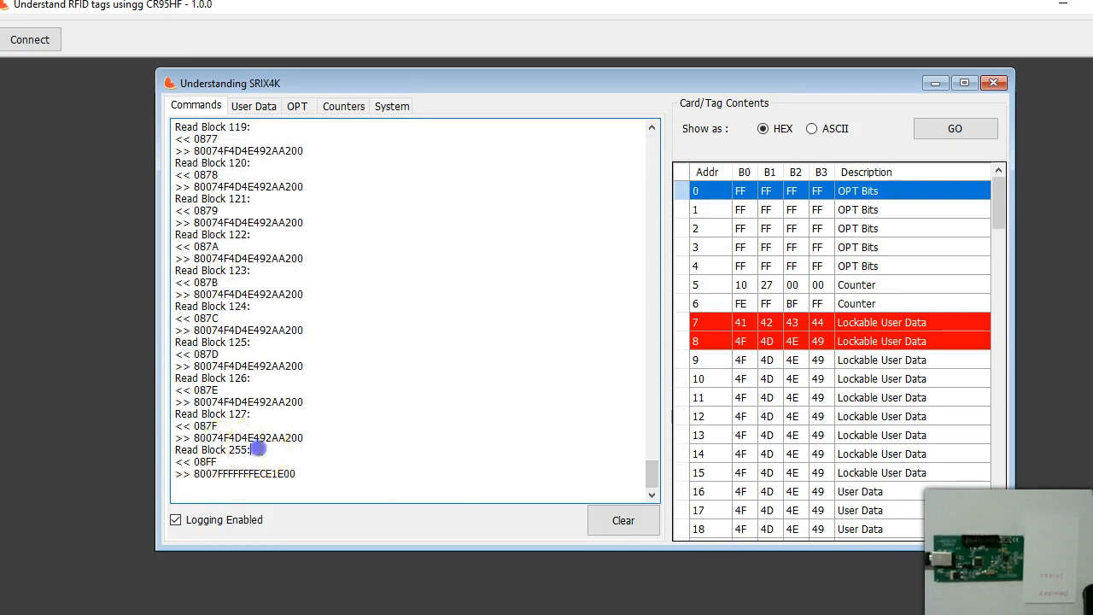
drag(252, 449, 184, 450)
click(282, 464)
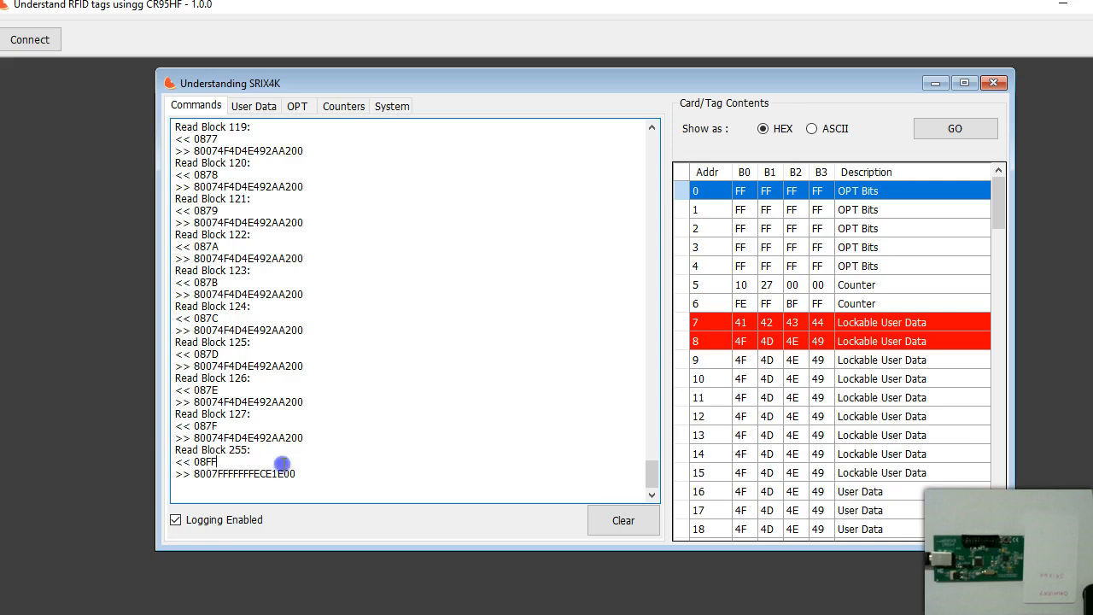
drag(996, 195, 996, 478)
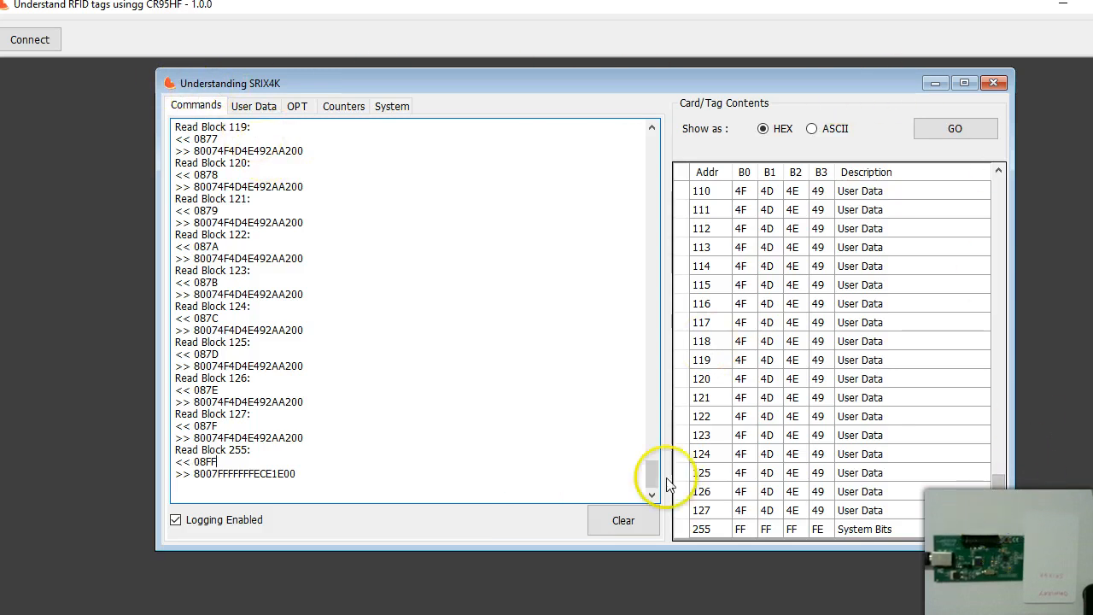
drag(999, 481, 999, 189)
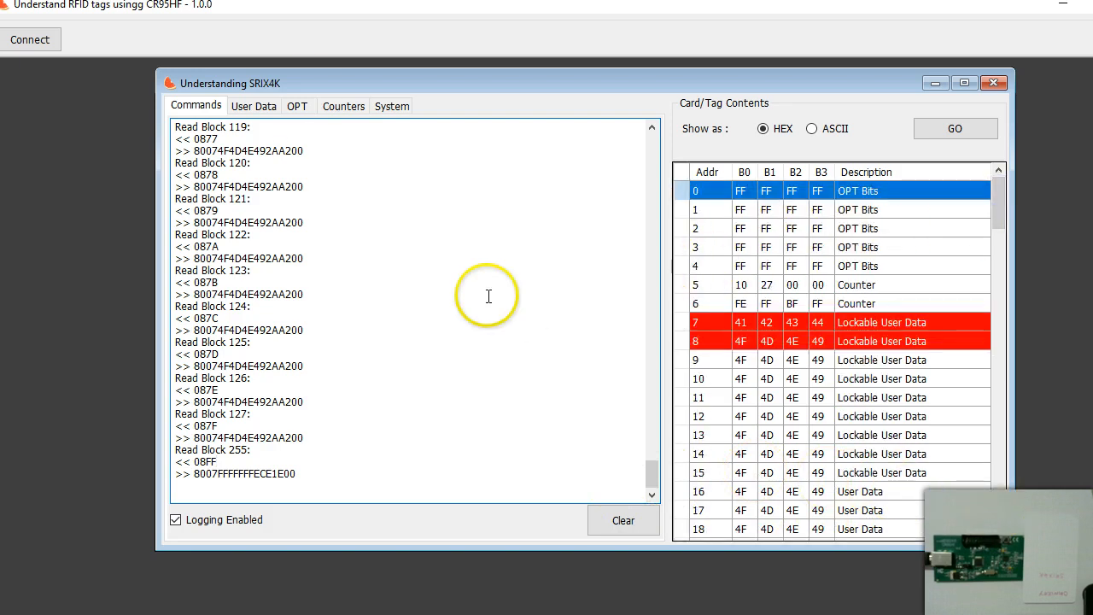
Step: Clear the command log and write the ASCII text CR95 to user data page 16
click(609, 521)
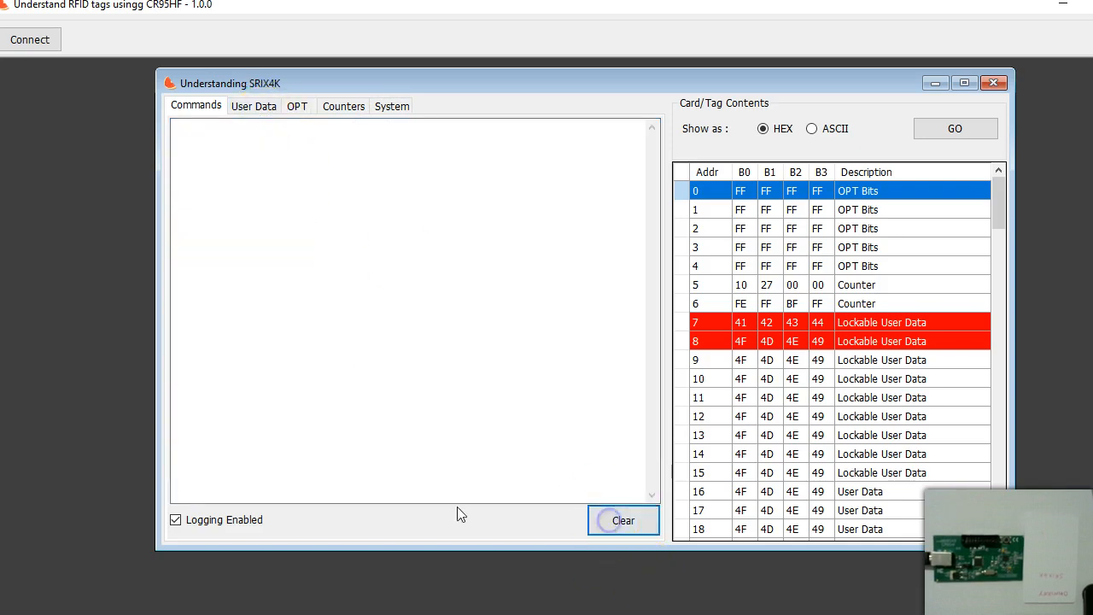
click(267, 109)
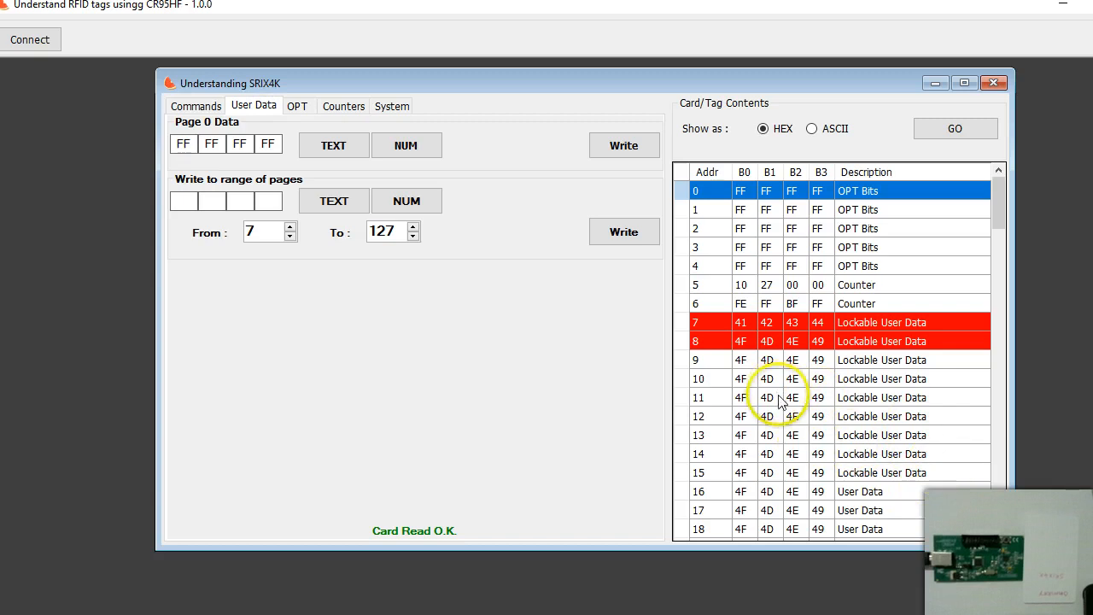
scroll(801, 424, down, 2)
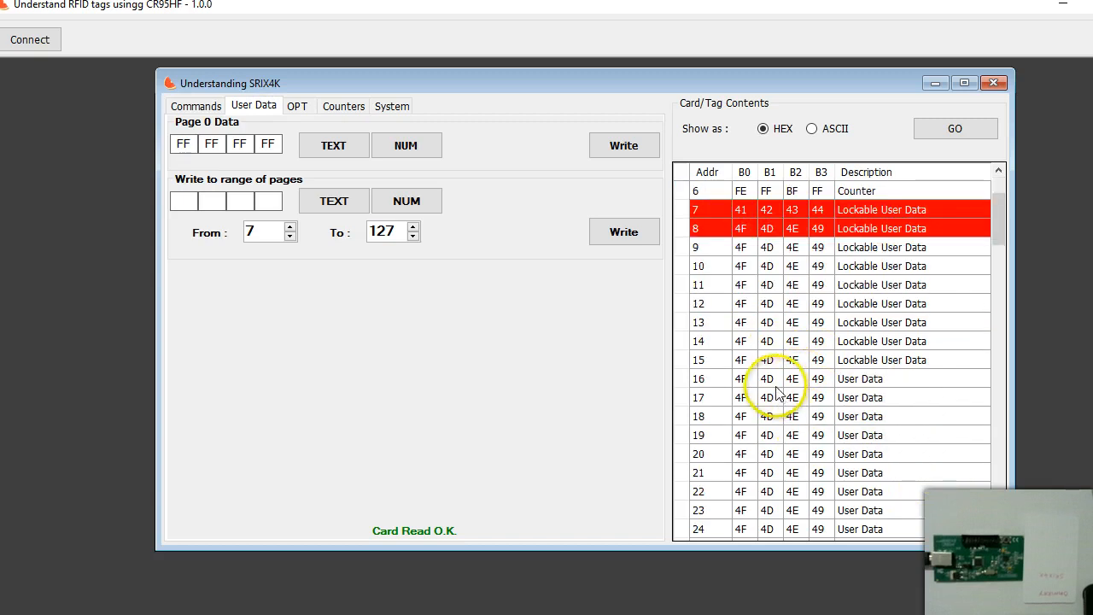
click(743, 378)
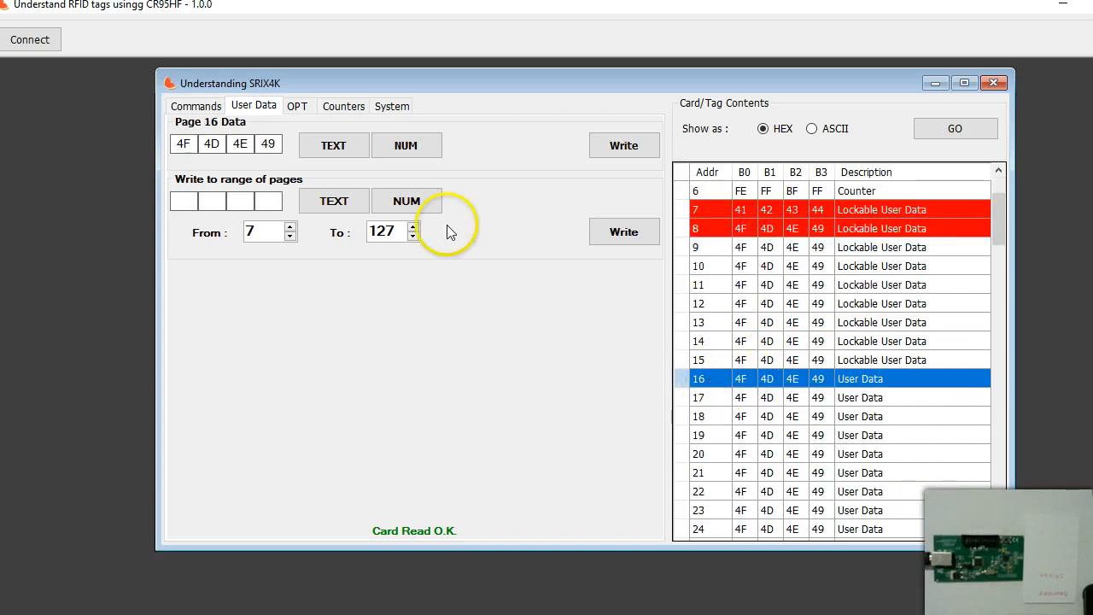
click(335, 150)
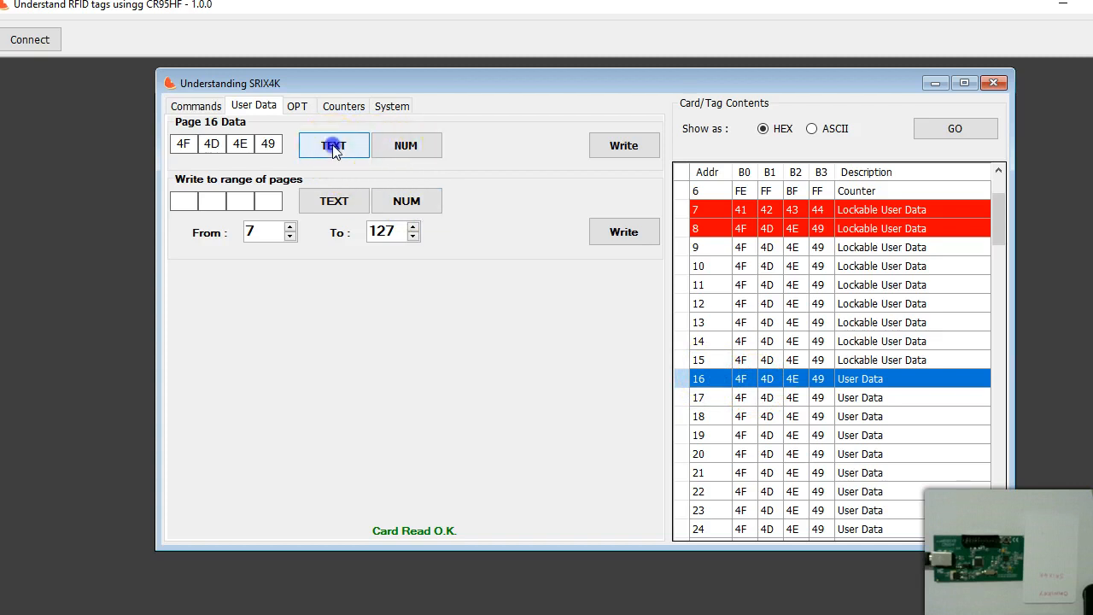
drag(494, 307, 409, 313)
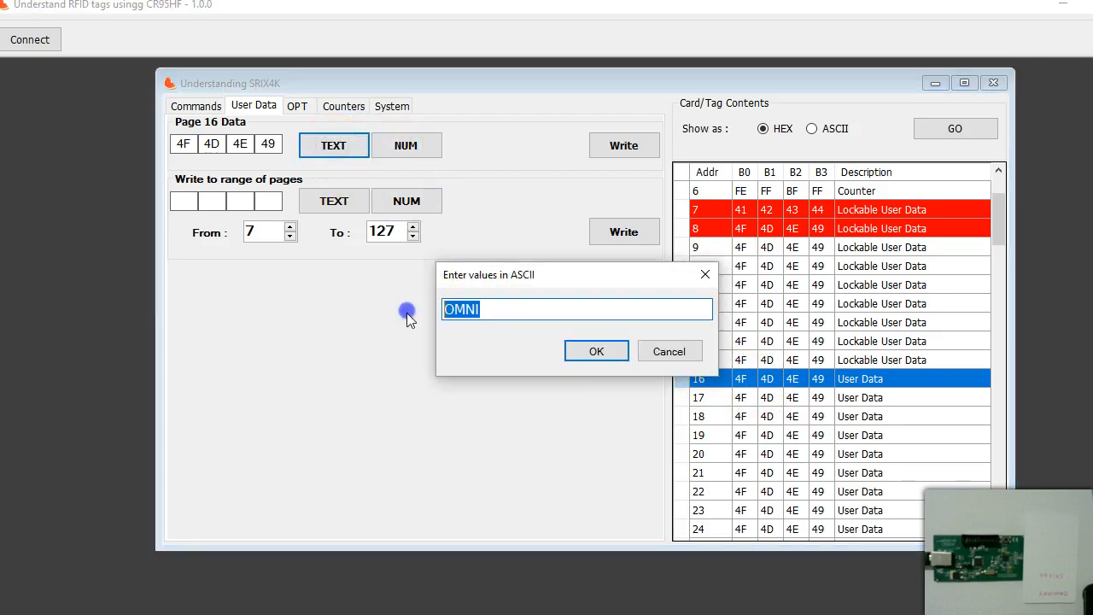
text(CR)
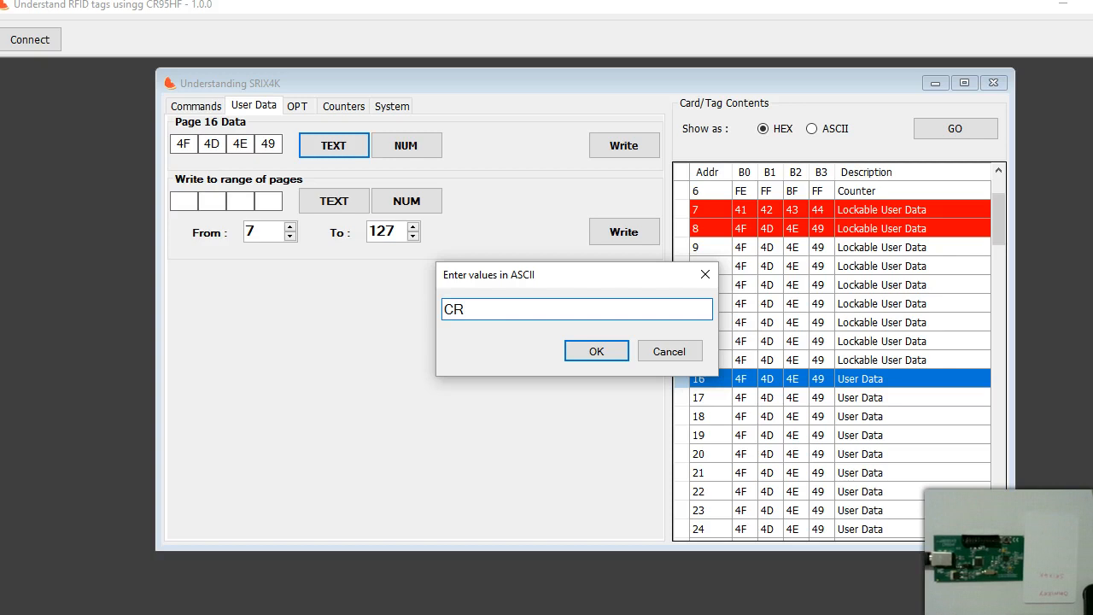
text(95)
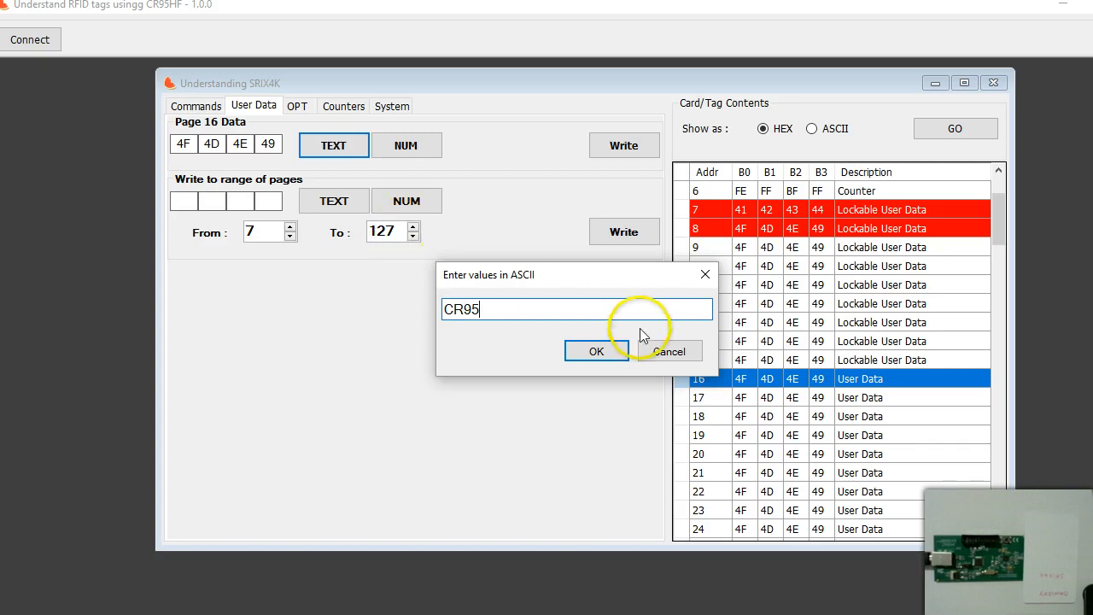
click(589, 352)
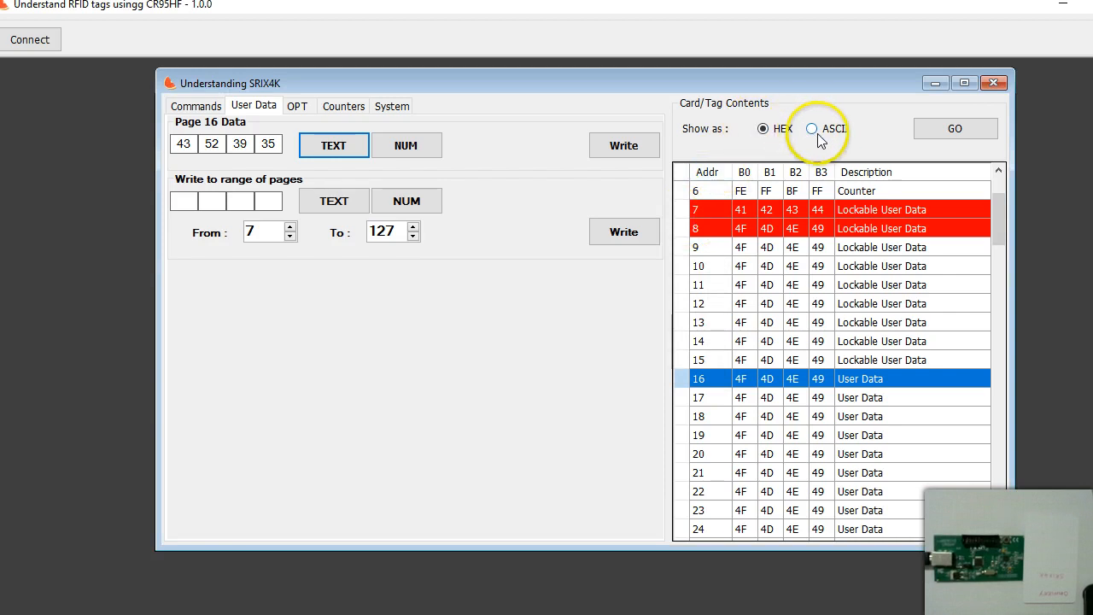
click(610, 148)
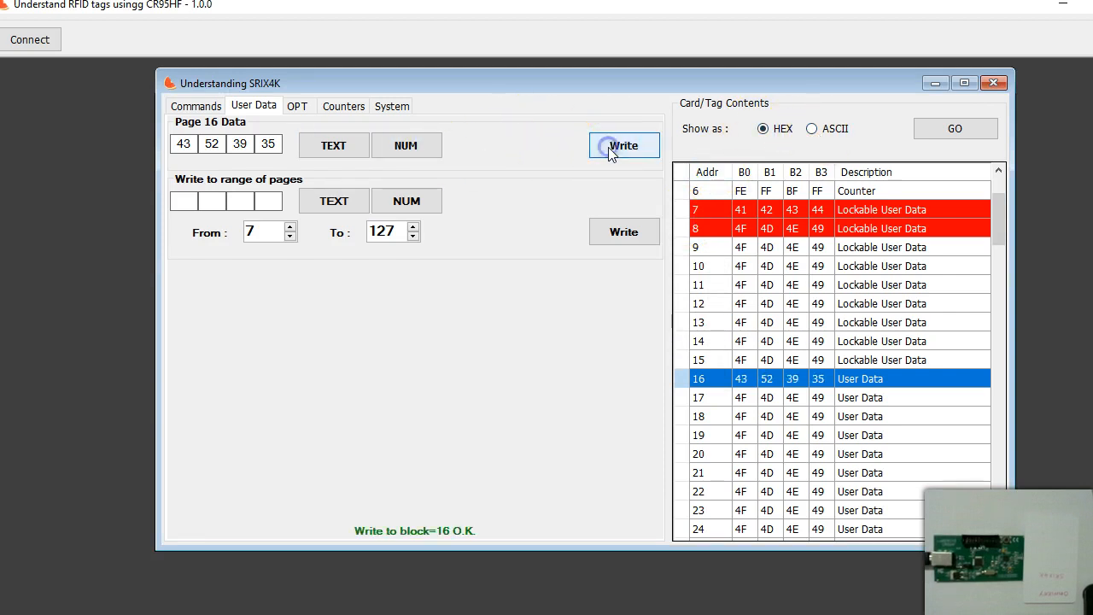
Step: Show the tag contents as ASCII, and highlight the logged Write Block 16 request and its response
click(812, 129)
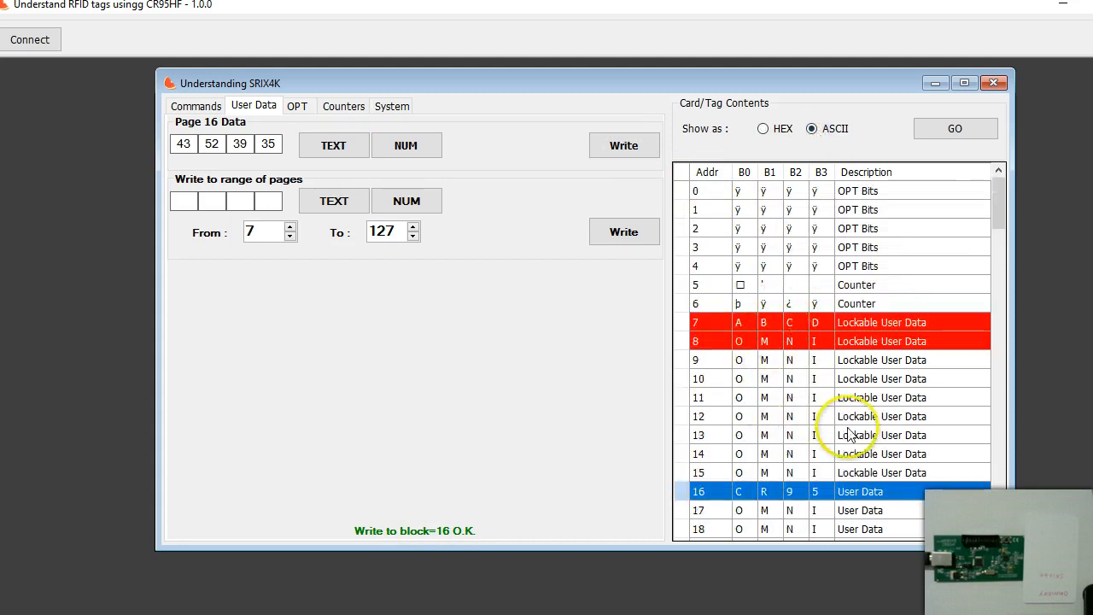
scroll(846, 436, down, 1)
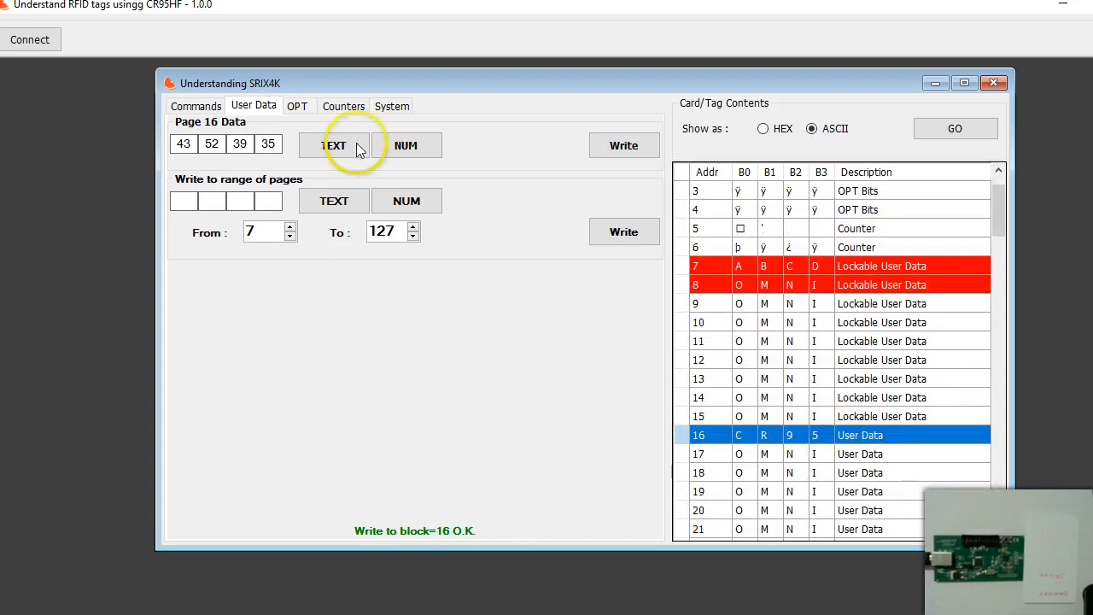
click(197, 107)
click(242, 220)
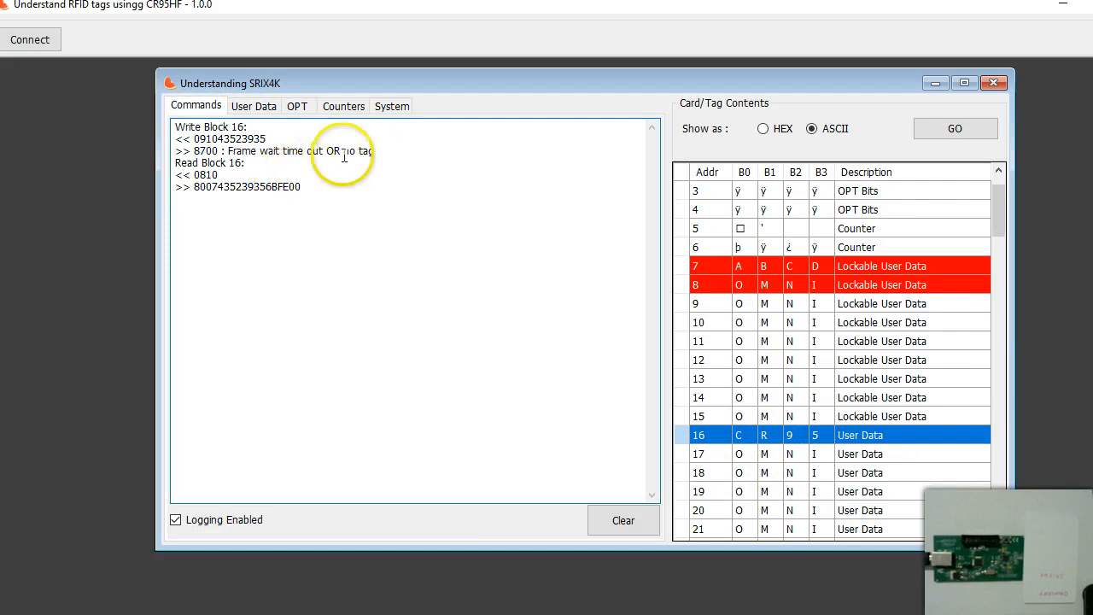
drag(377, 151, 150, 134)
click(276, 236)
Step: Highlight the 8700 response line of the Write Block 16 entry to examine the frame wait time-out code
drag(268, 138, 172, 151)
click(187, 208)
click(380, 202)
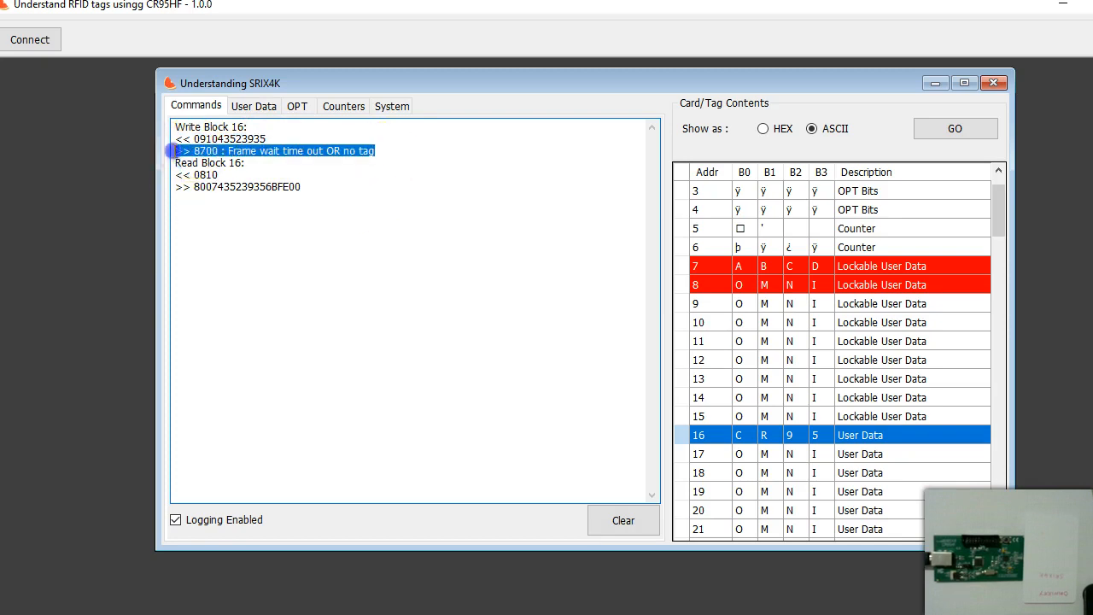
click(234, 214)
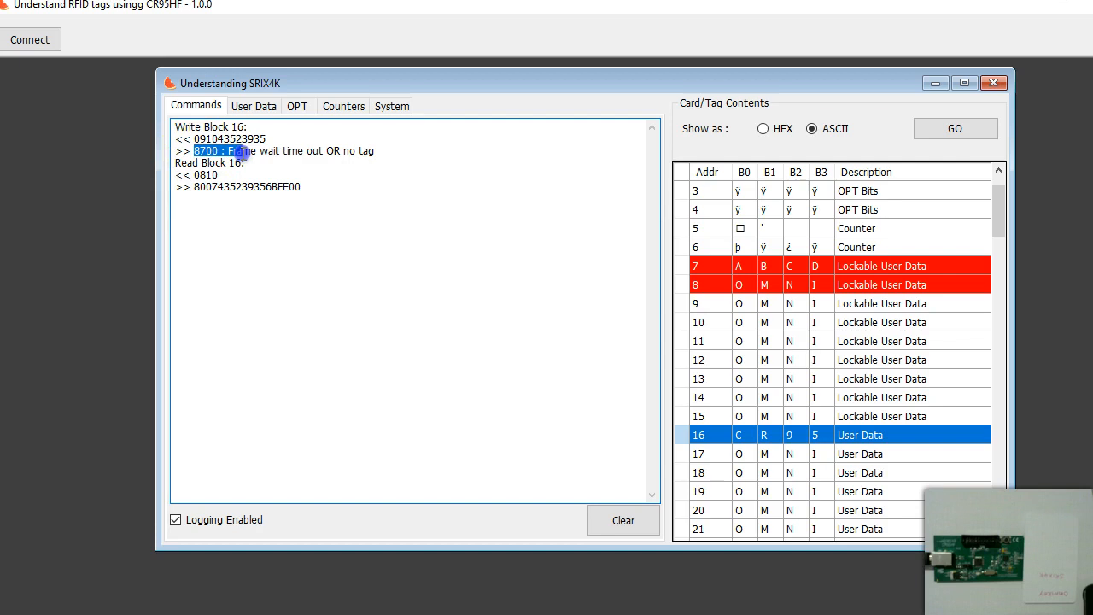
click(333, 151)
drag(386, 153, 165, 146)
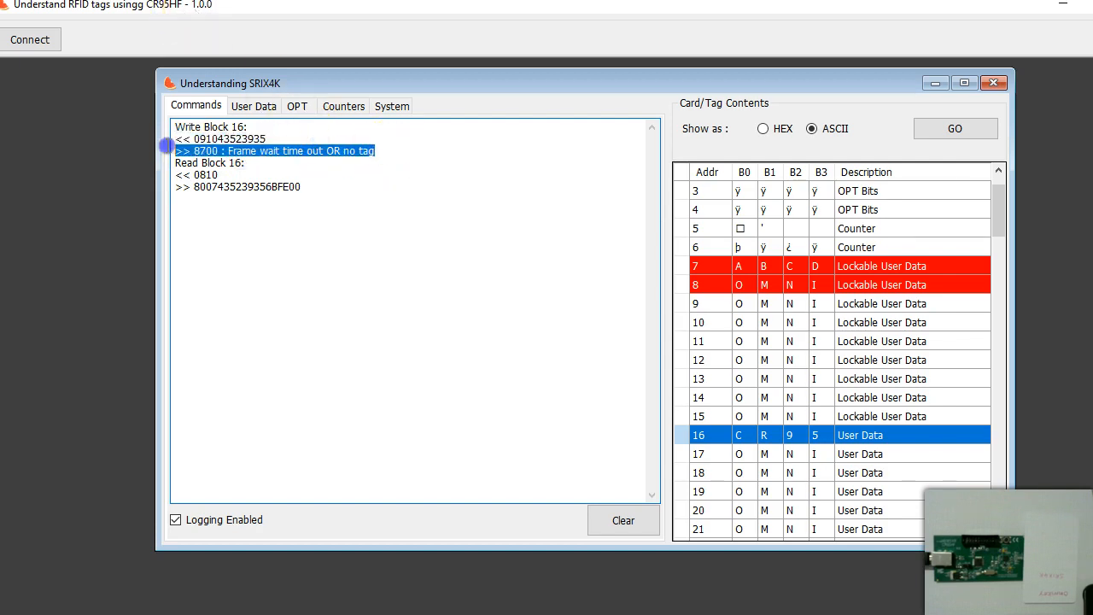
click(250, 187)
drag(385, 151, 171, 148)
click(215, 181)
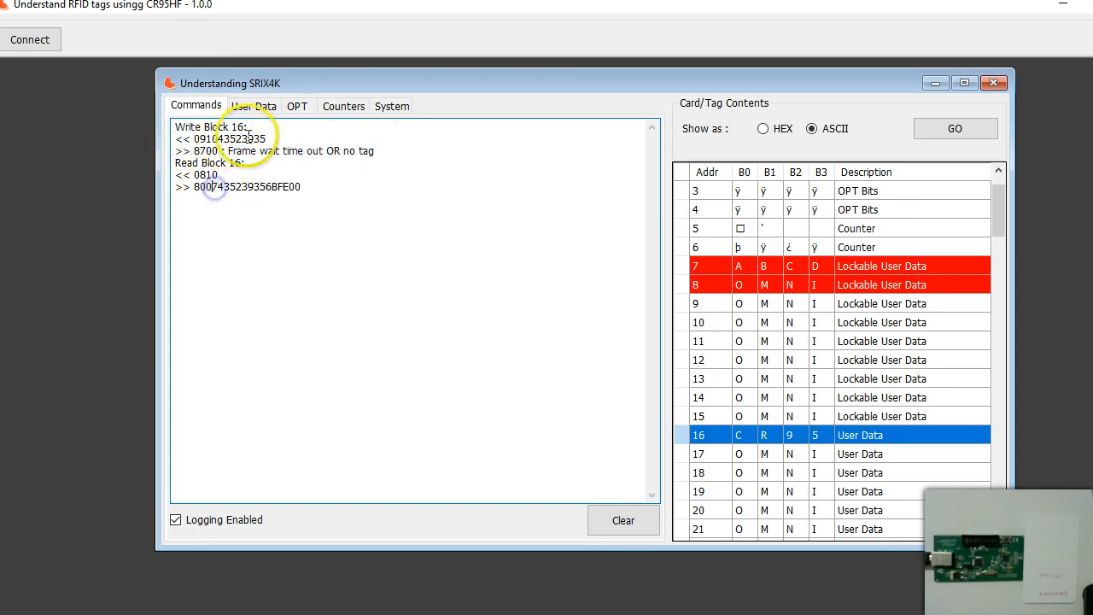
Step: Highlight the complete Write Block 16 entry, and the data bytes in the Read Block 16 response
drag(379, 154, 162, 127)
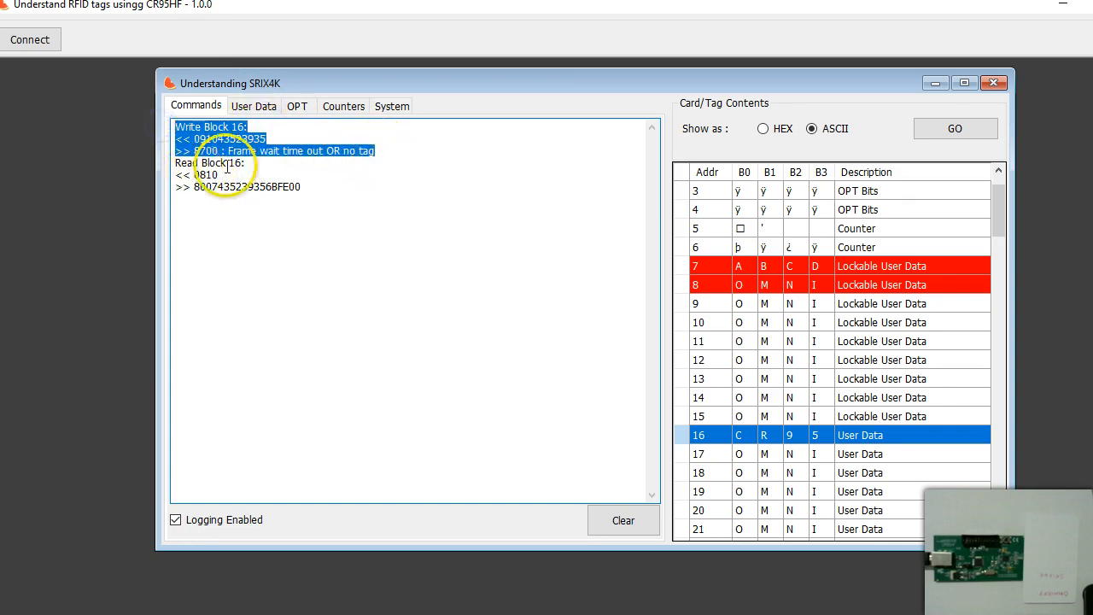
drag(258, 165, 172, 153)
click(249, 205)
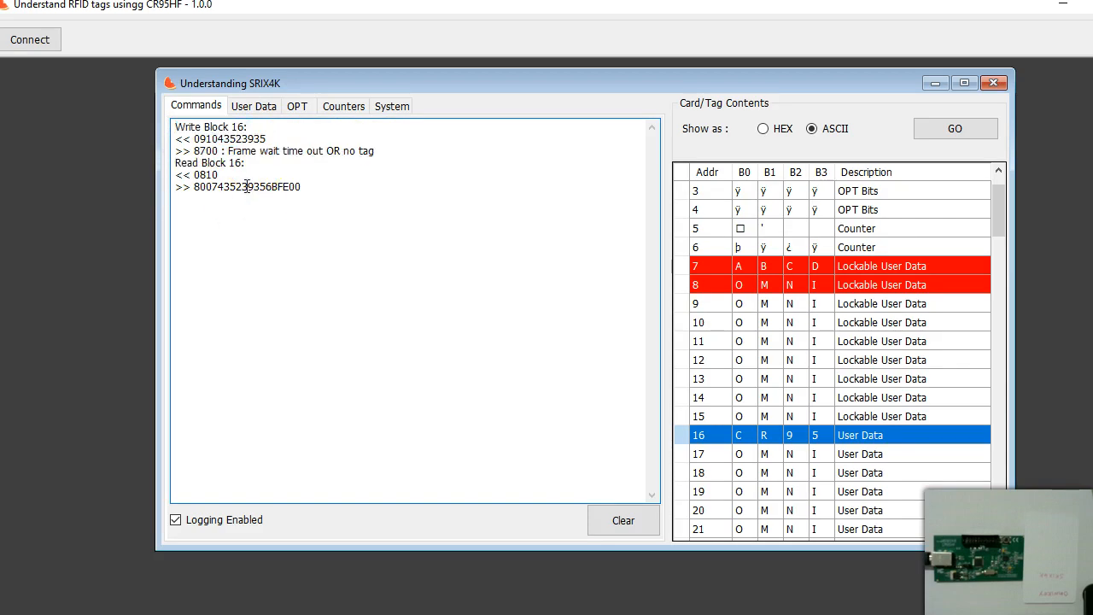
drag(224, 186, 254, 186)
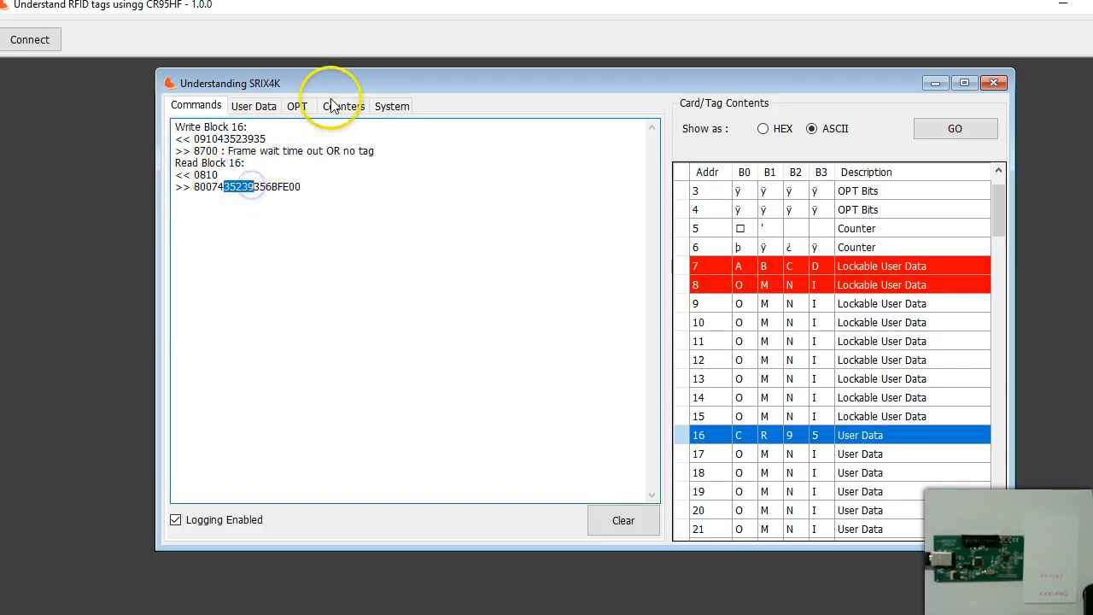
Step: Look through the User Data, OPT, Counters and System pages, returning to the OPT page
click(246, 105)
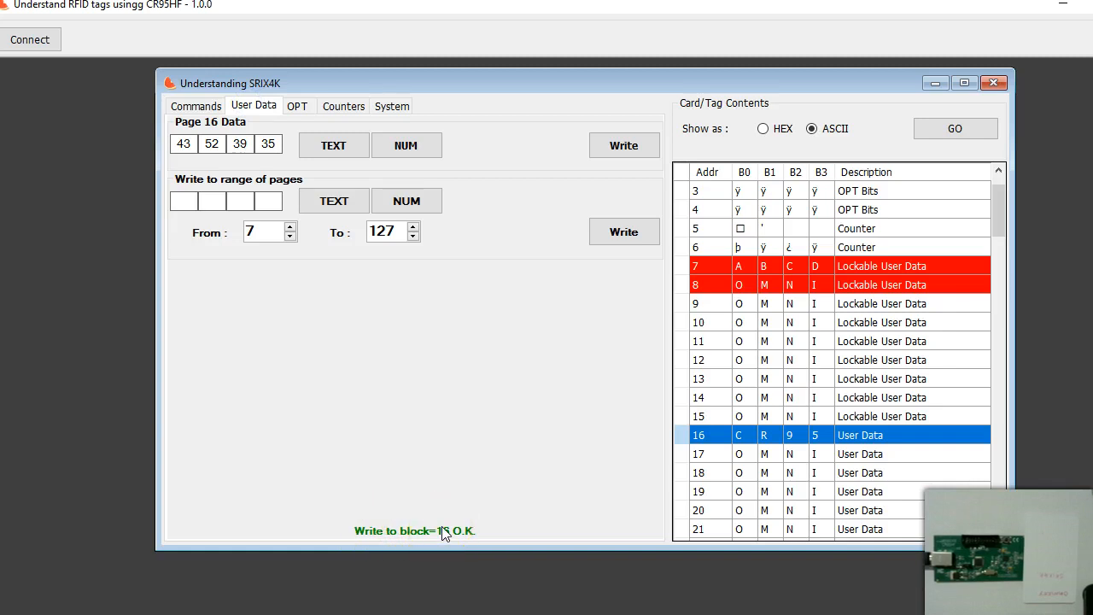
click(299, 106)
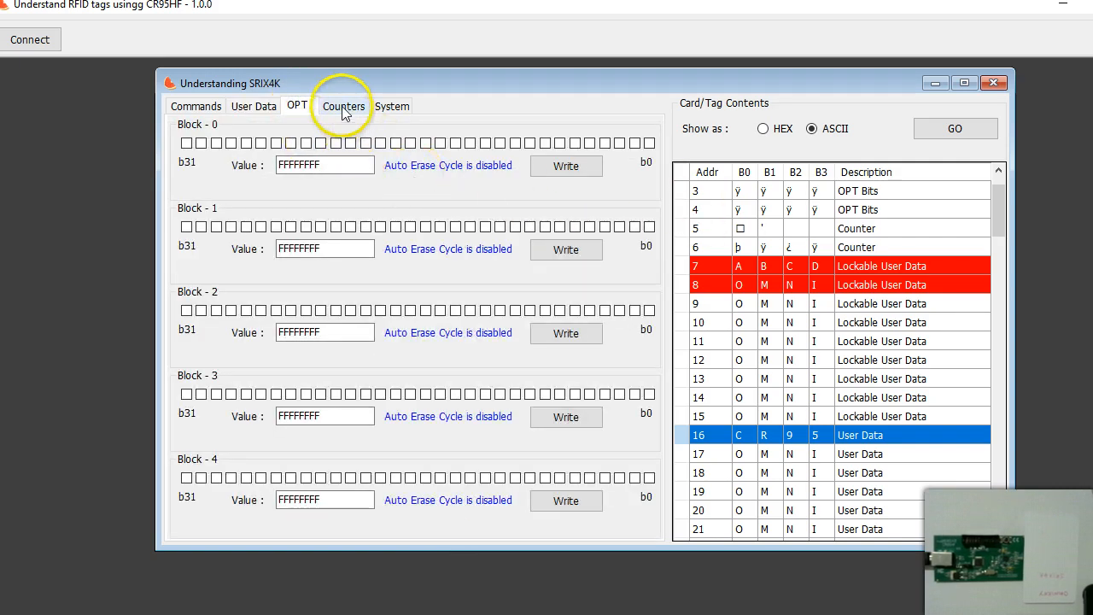
click(343, 109)
click(389, 106)
click(356, 108)
click(294, 107)
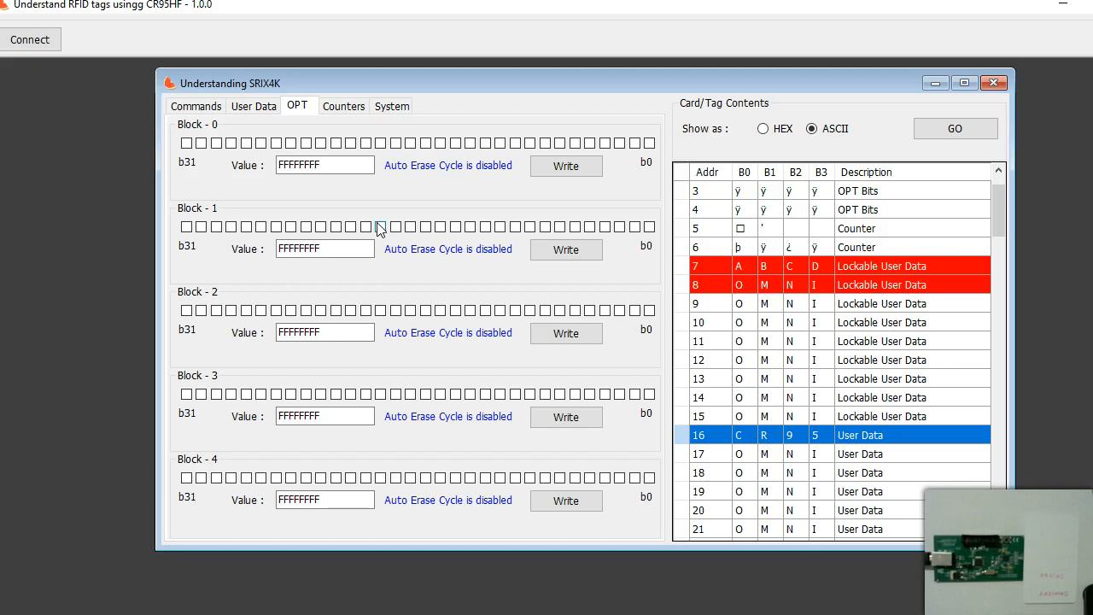
Step: Show the tag contents as HEX from address 0, and view the counters at addresses 5 and 6
drag(997, 230, 993, 198)
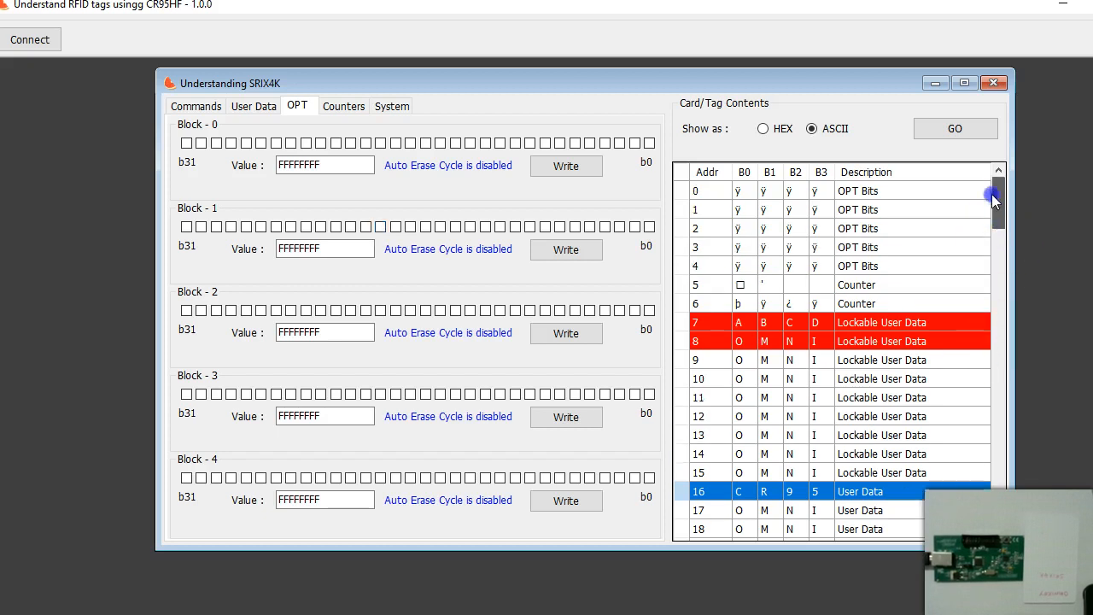
click(763, 128)
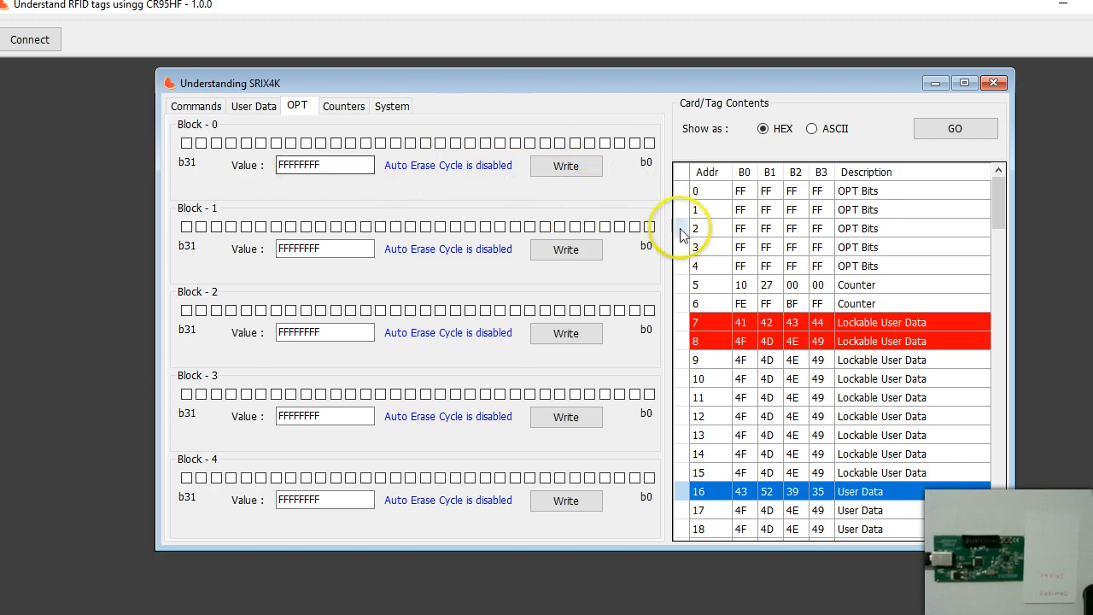
click(342, 103)
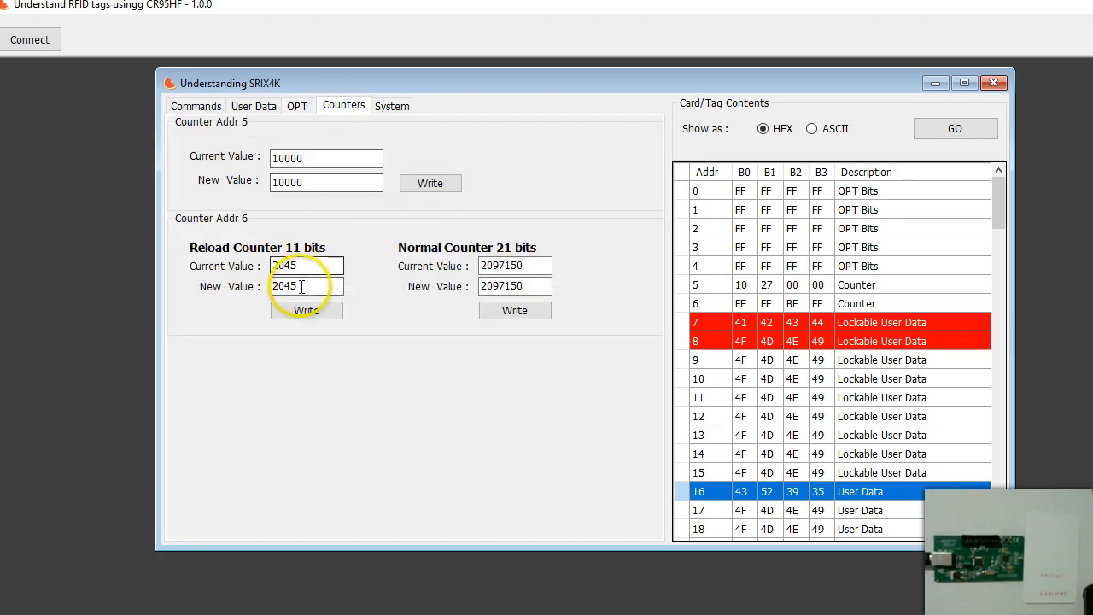
Step: Tick bits b0 to b5 of OPT block 0 and write the value FFFFFFC0 to the tag
click(296, 107)
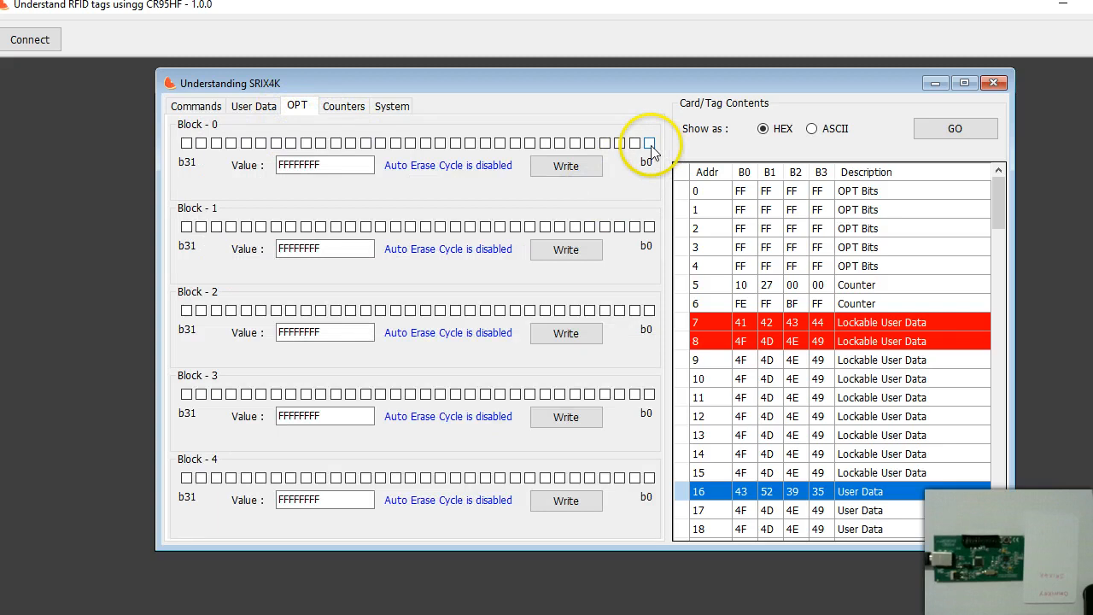
click(609, 141)
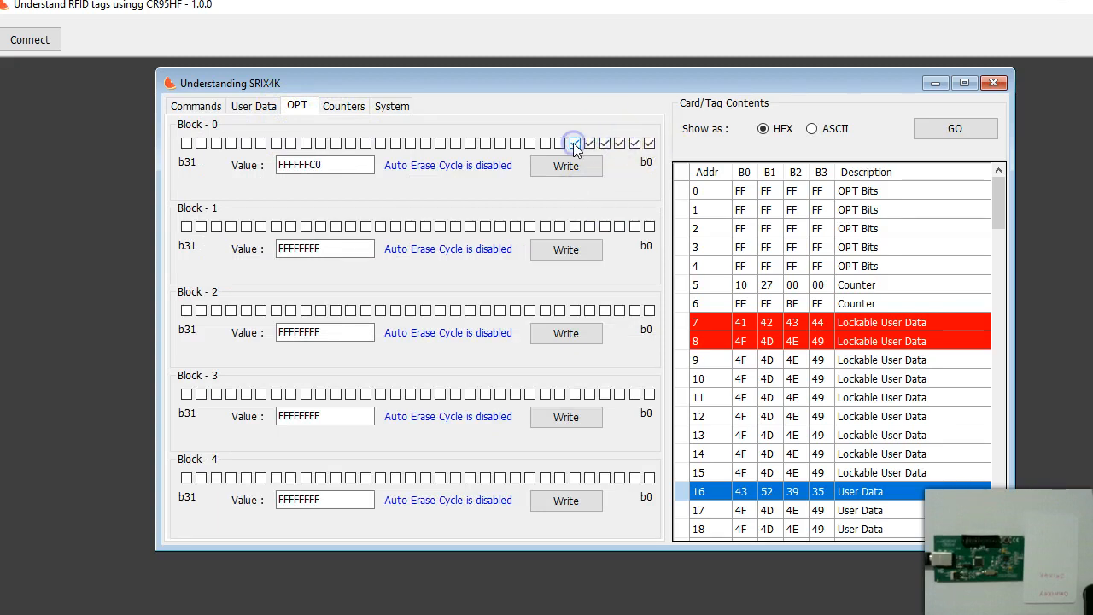
click(571, 168)
click(510, 386)
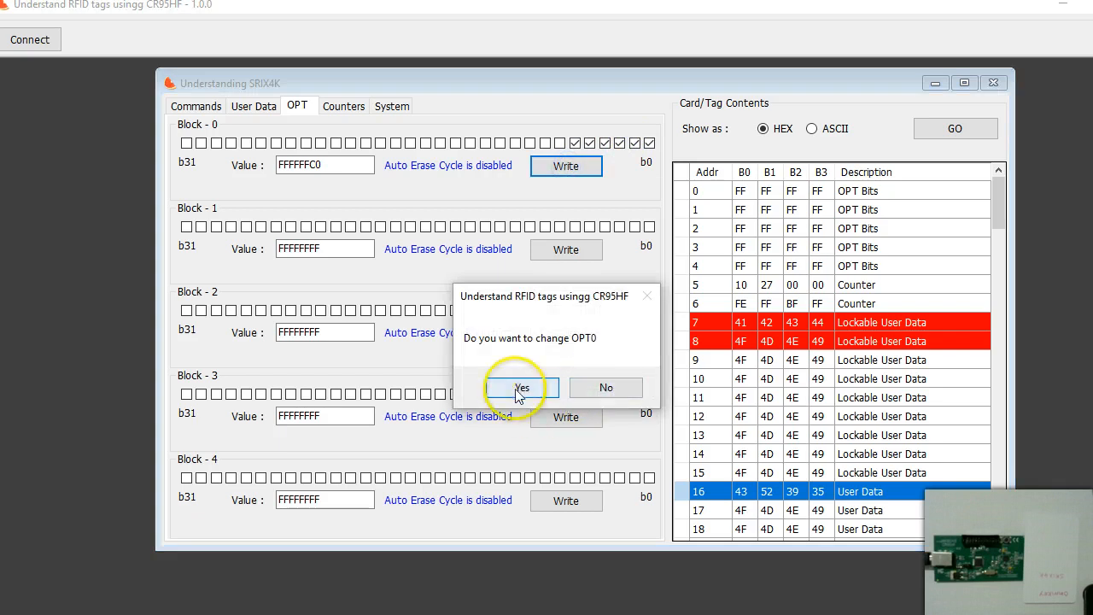
Step: Tick bits b0 to b2, b30 and b31 of OPT block 1 and write the value 3FFFFFF8 to the tag
click(619, 226)
click(186, 226)
click(200, 226)
click(556, 256)
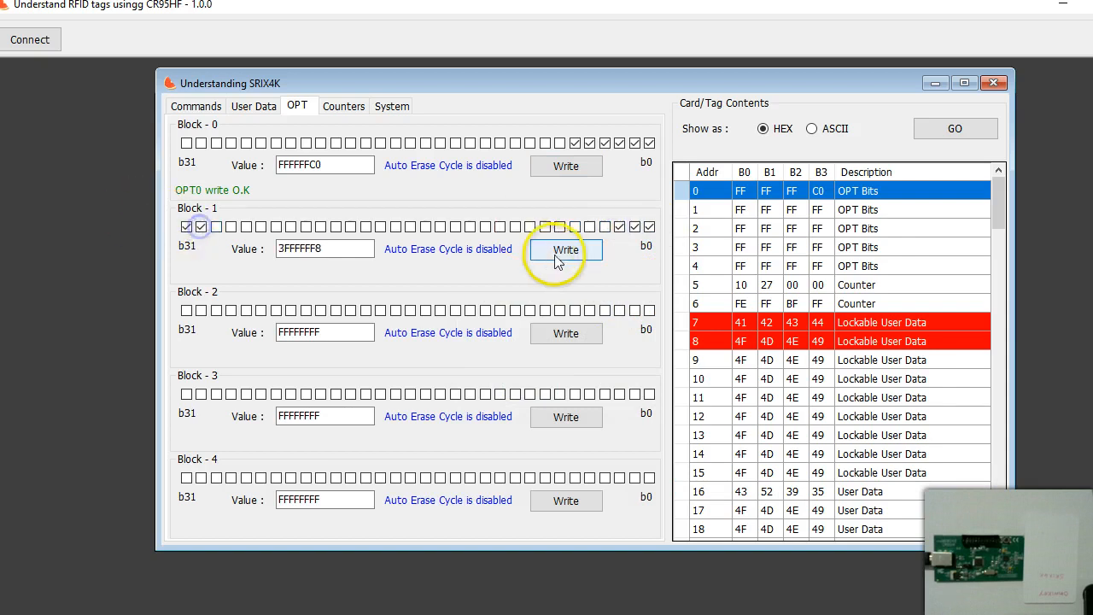
click(521, 388)
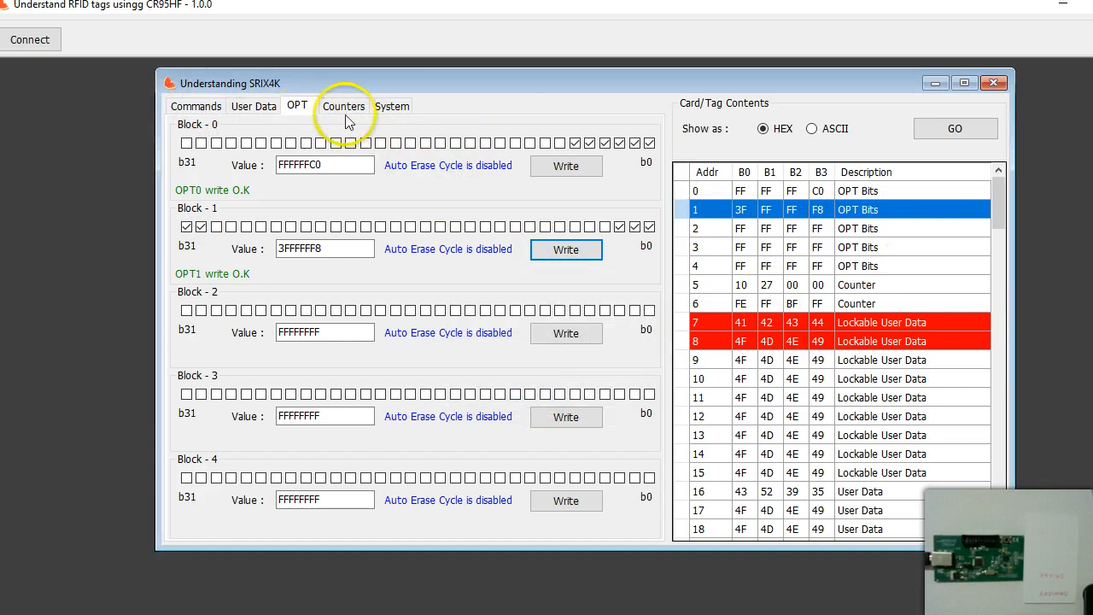
Step: Highlight the Write Block 1 entry and the Read Block 1 entry in the command log to examine them
click(205, 107)
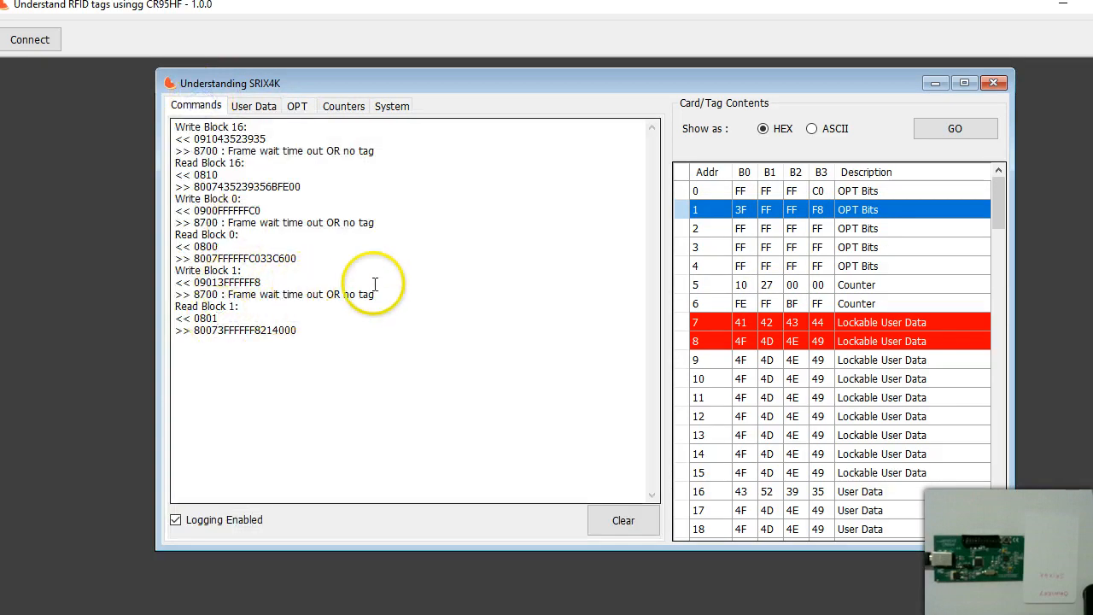
drag(376, 294, 178, 272)
click(229, 292)
drag(298, 333, 164, 311)
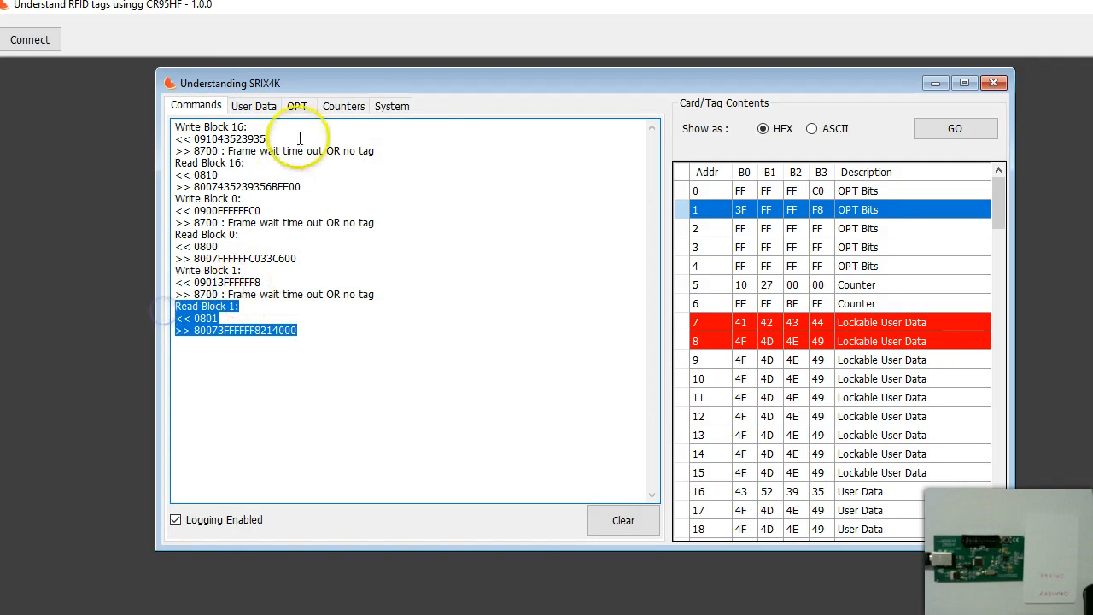
Step: Try to write the new value 99999 to the counter at address 5
click(355, 108)
click(402, 112)
click(340, 106)
click(297, 107)
click(328, 109)
click(308, 182)
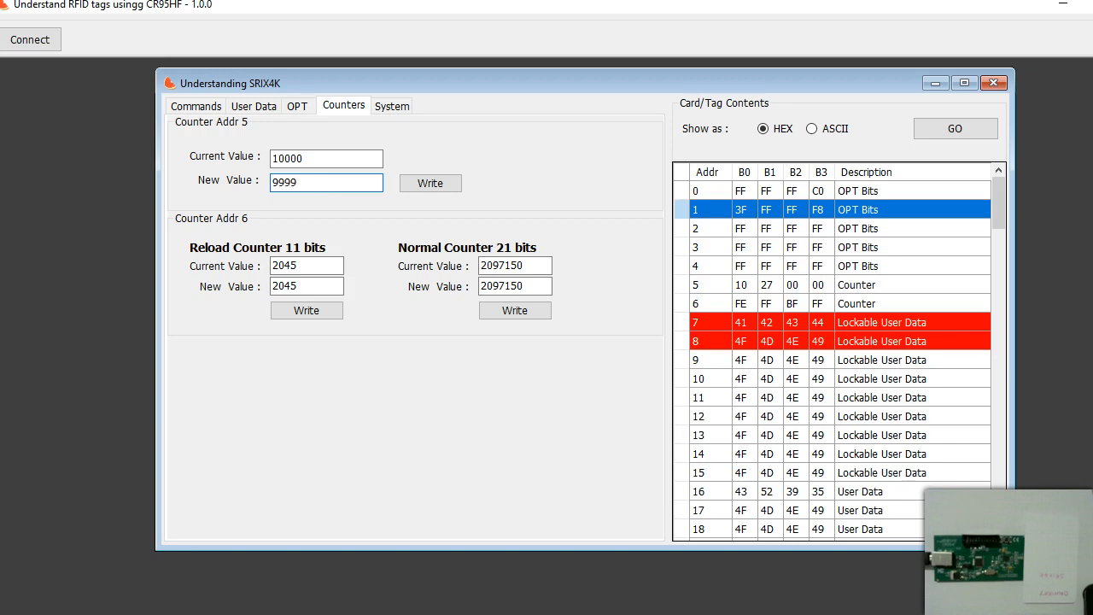
click(423, 186)
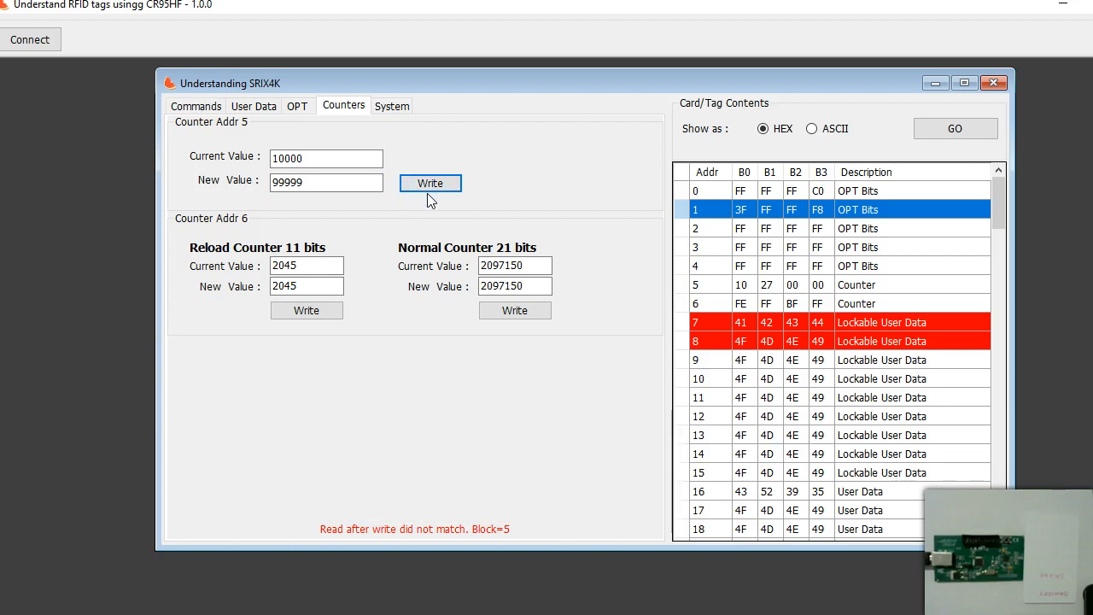
Step: Set the new value of the counter at address 5 to 9999 and write it to the tag
click(326, 182)
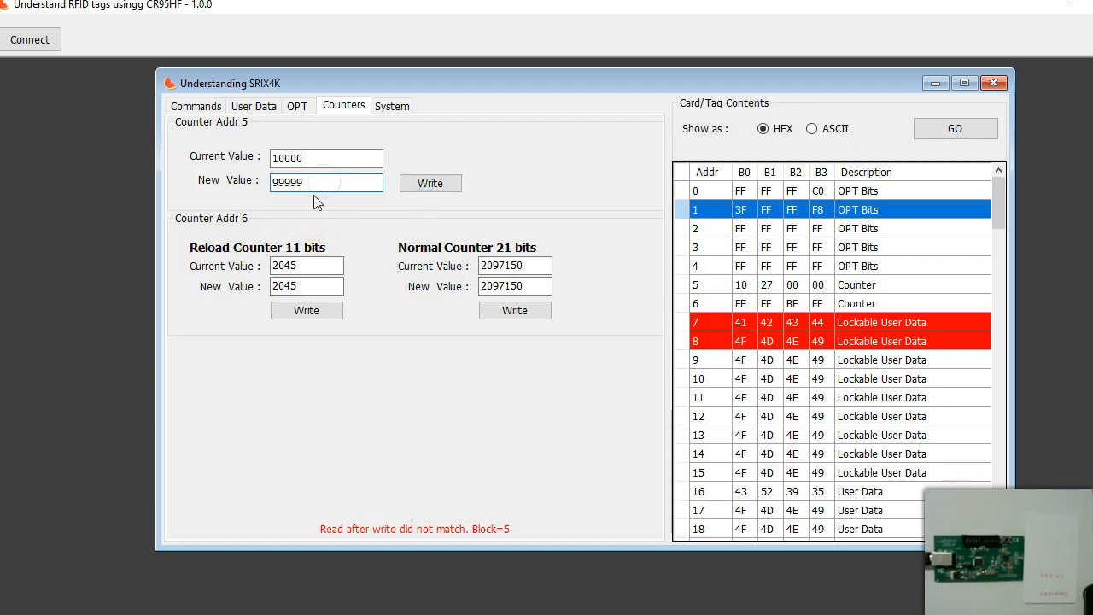
text(999)
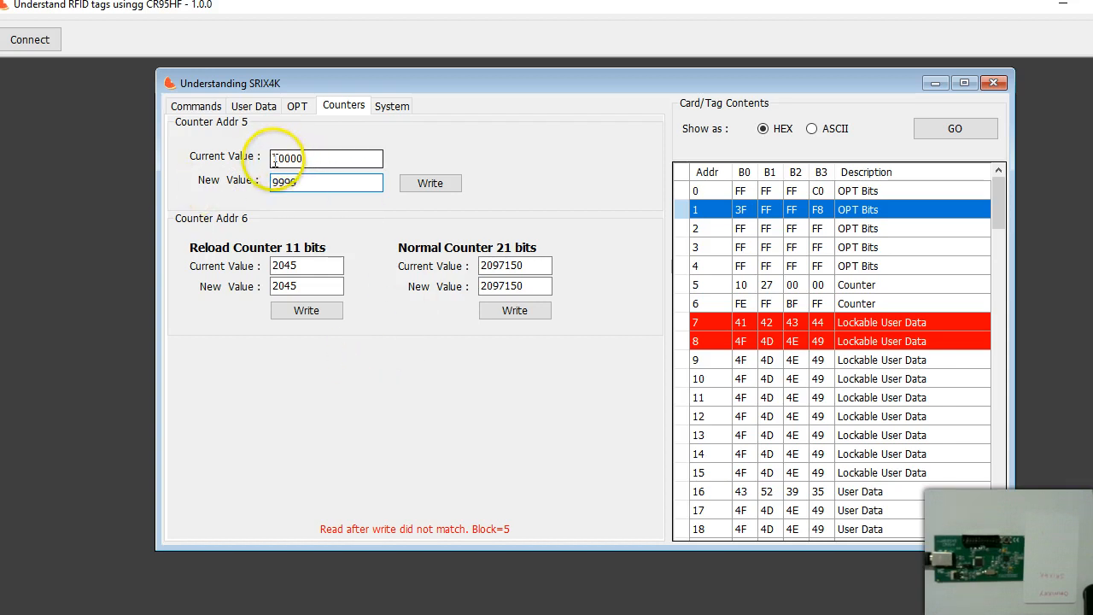
click(412, 184)
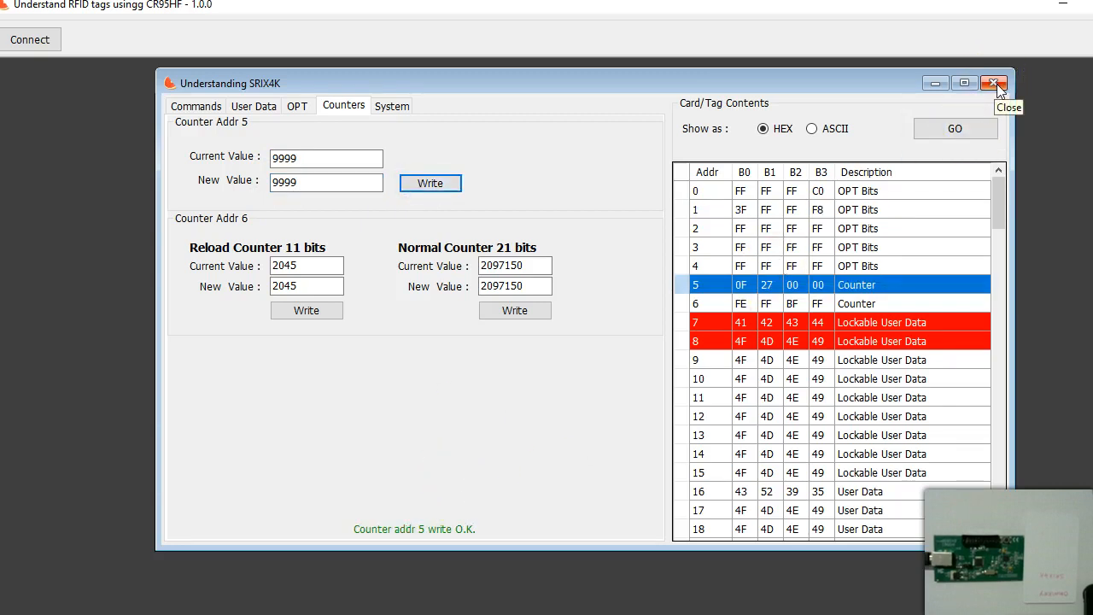
Step: Close the tag window, reconnect and re-read the tag contents, checking its counter values and OPT bits
click(995, 83)
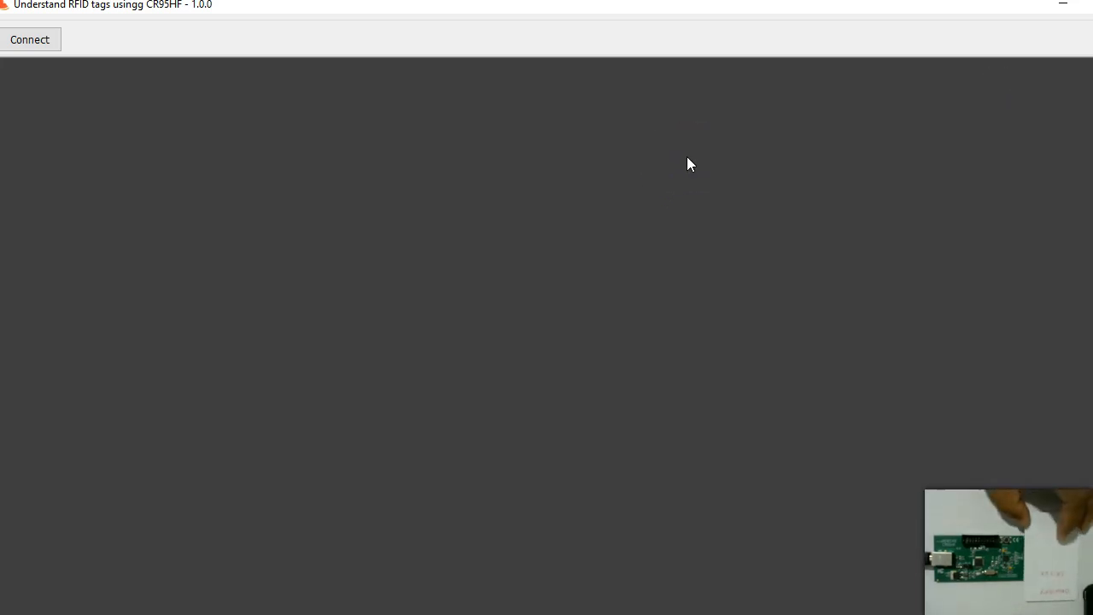
click(35, 43)
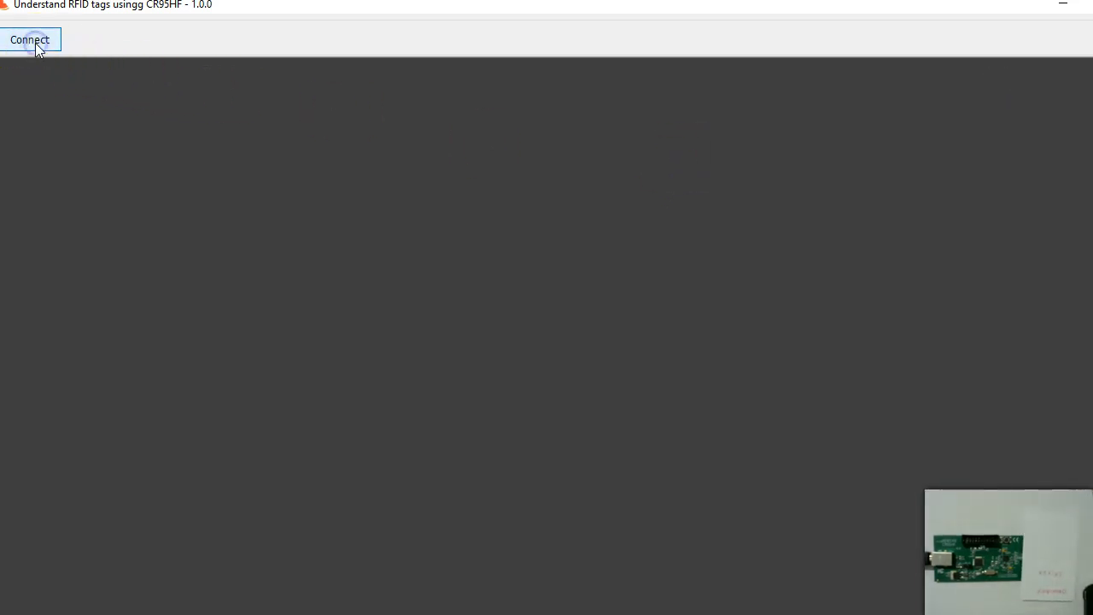
click(954, 137)
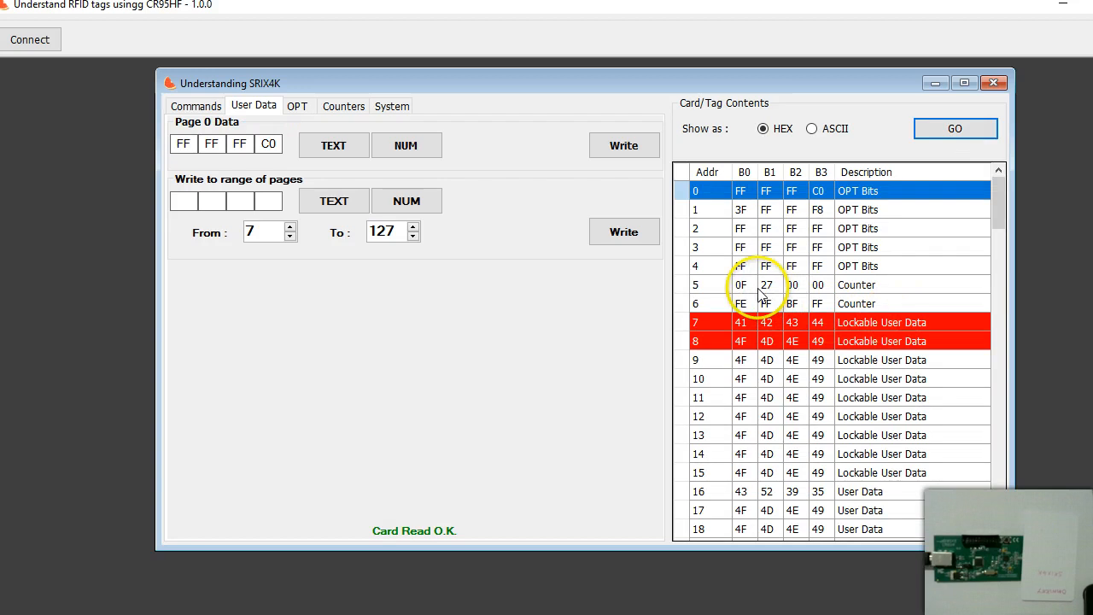
click(342, 108)
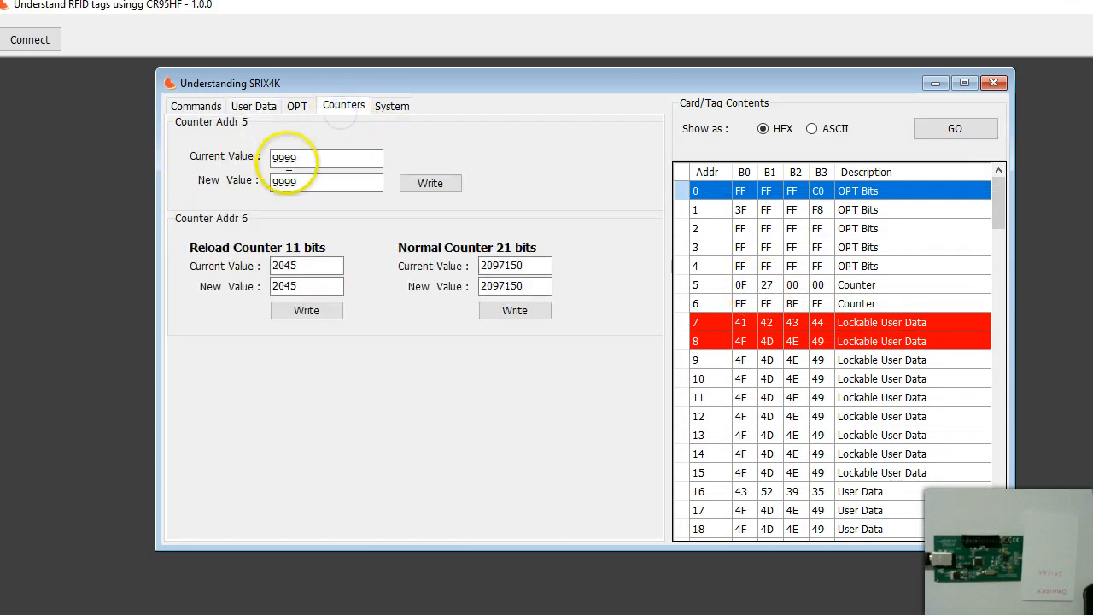
click(297, 107)
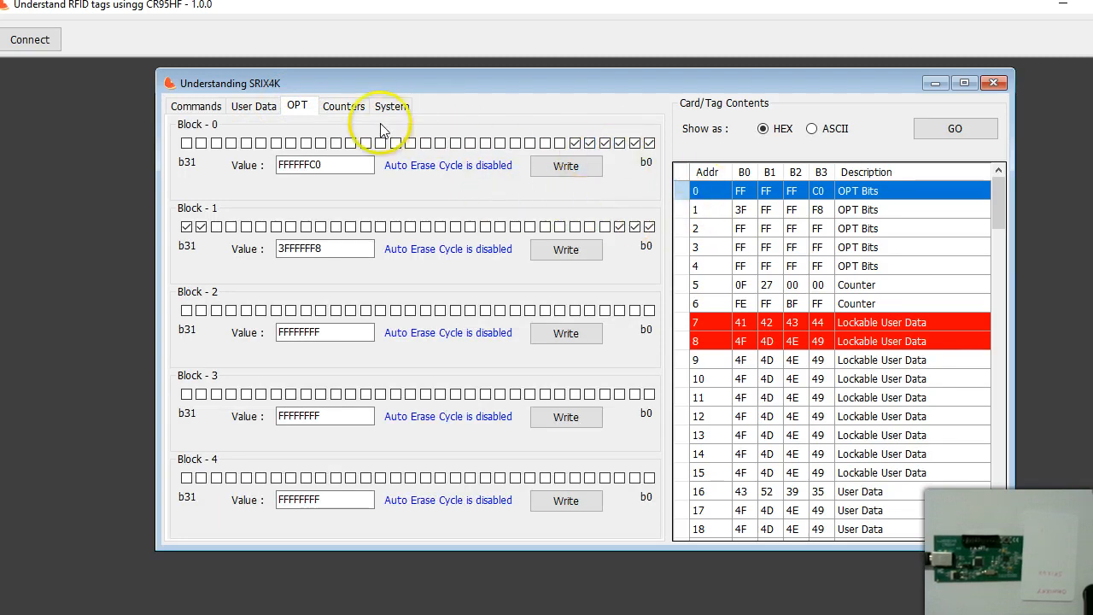
Step: Set the new value of the 11-bit reload counter at address 6 to 2044 and write it
click(343, 106)
click(305, 285)
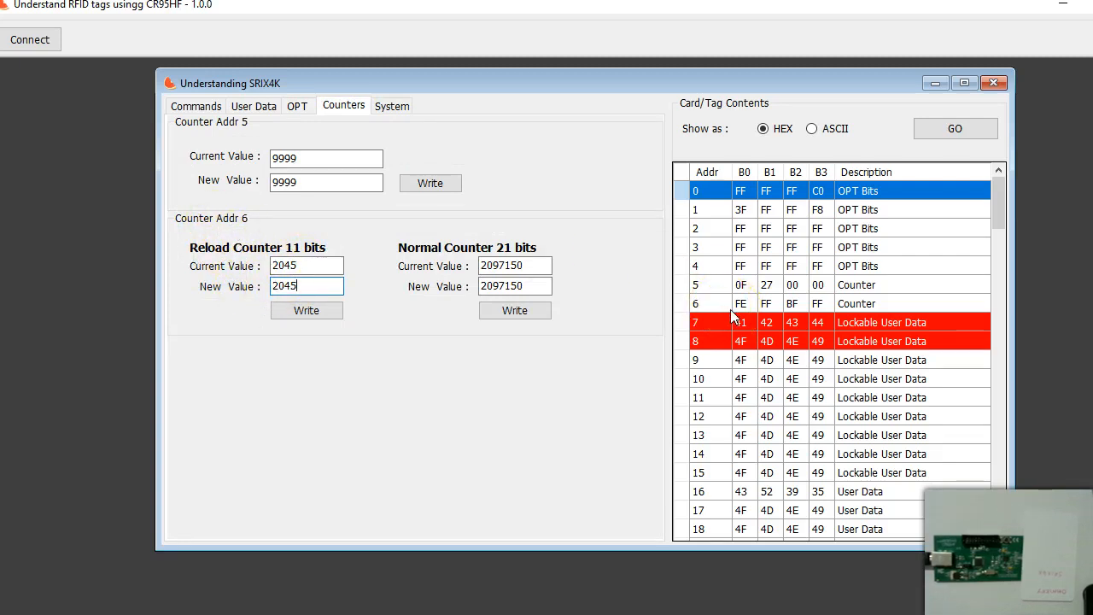
click(324, 286)
click(298, 312)
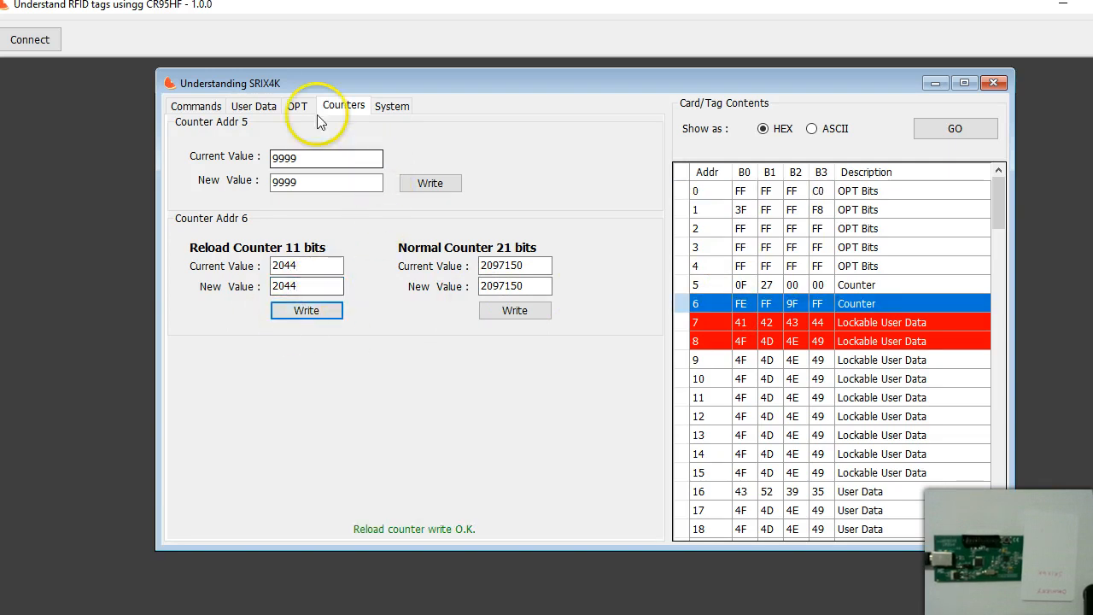
Step: Clear bits b0 to b5 of OPT block 0 and b0 to b2 of block 1, and write FFFFFFFF to block 0
click(296, 105)
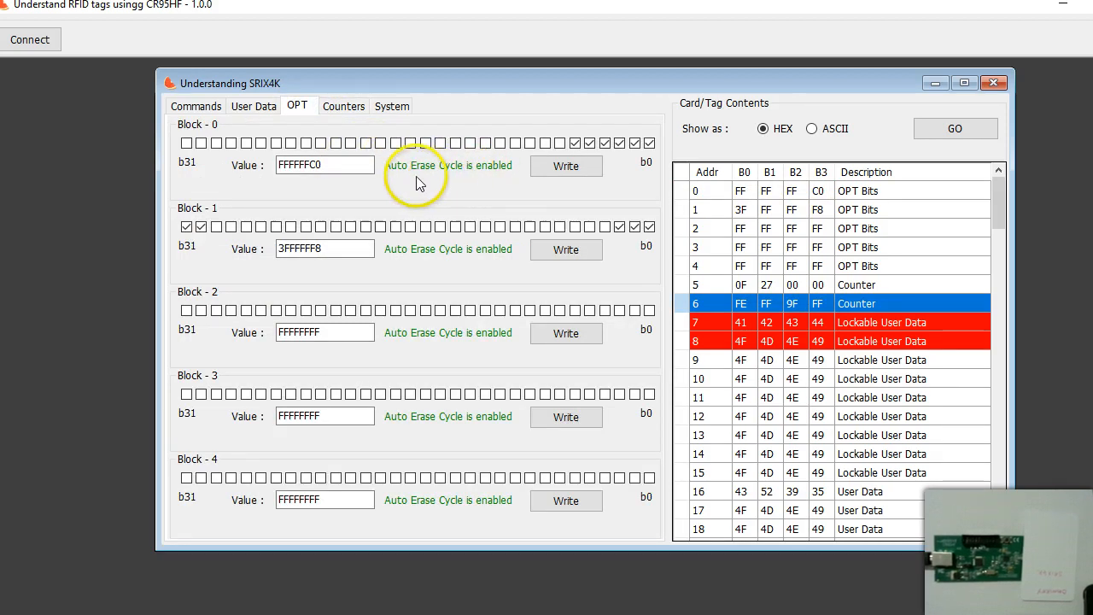
click(649, 143)
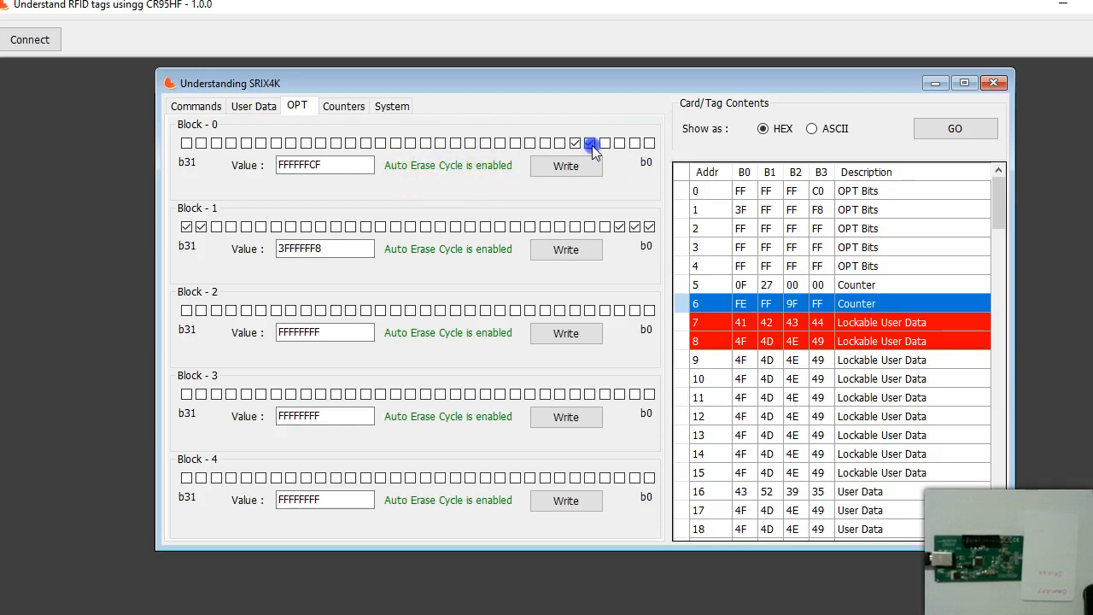
click(649, 228)
click(574, 168)
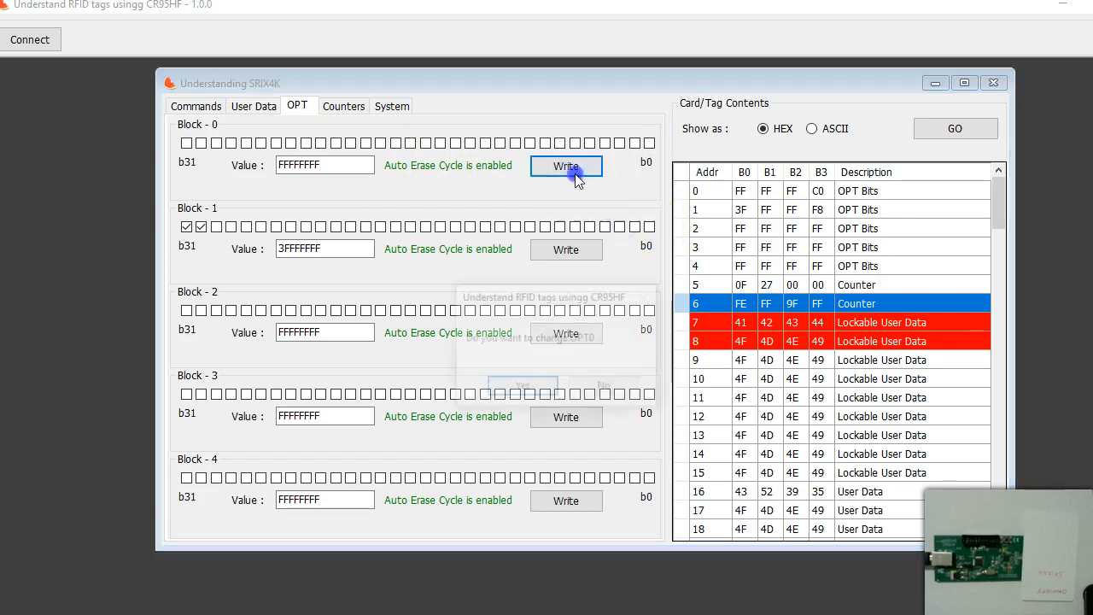
click(517, 386)
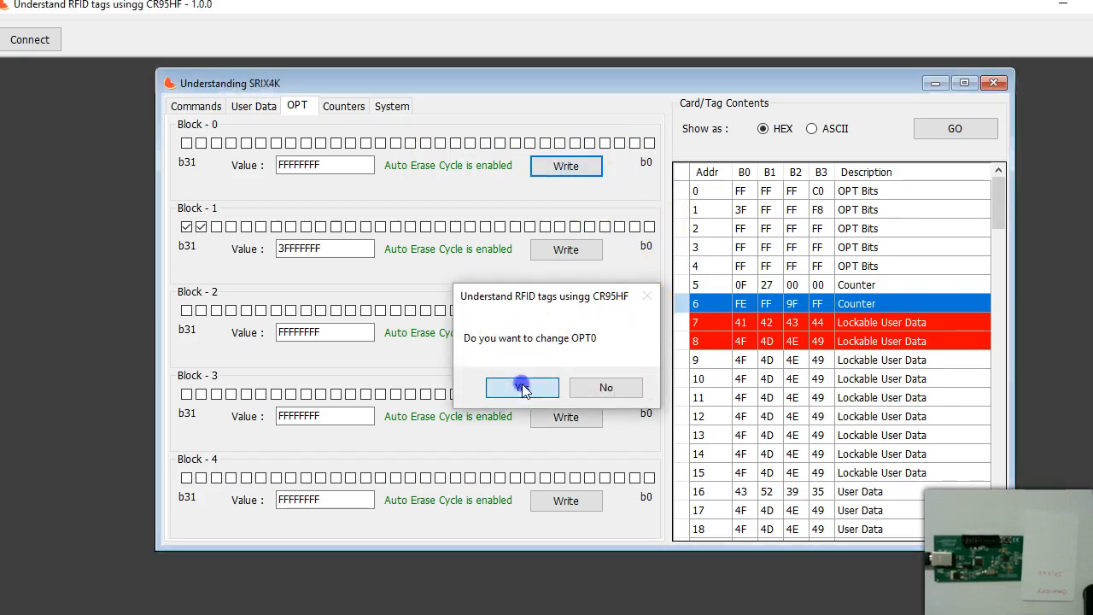
Step: Write 3FFFFFFF to OPT block 1, and clear its bits b30 and b31 to write FFFFFFFF
click(568, 249)
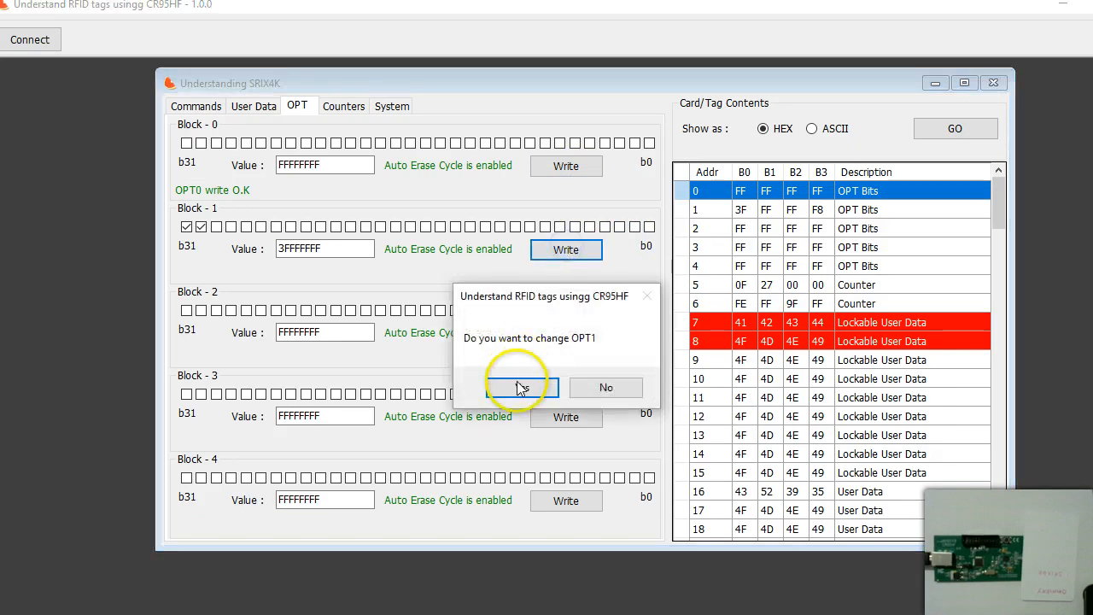
click(515, 386)
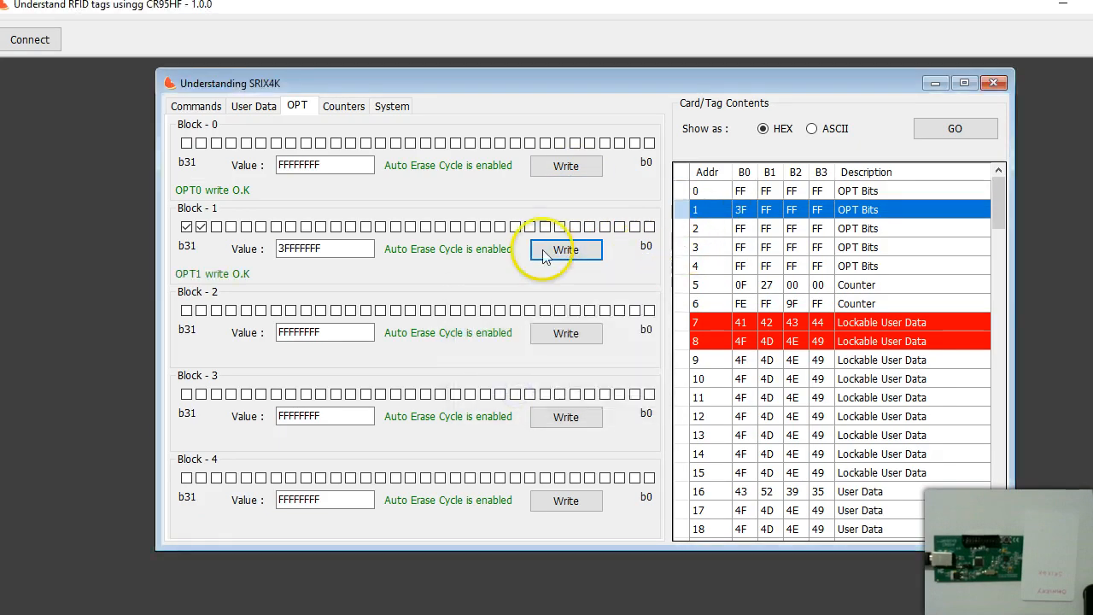
click(201, 227)
click(567, 248)
click(515, 386)
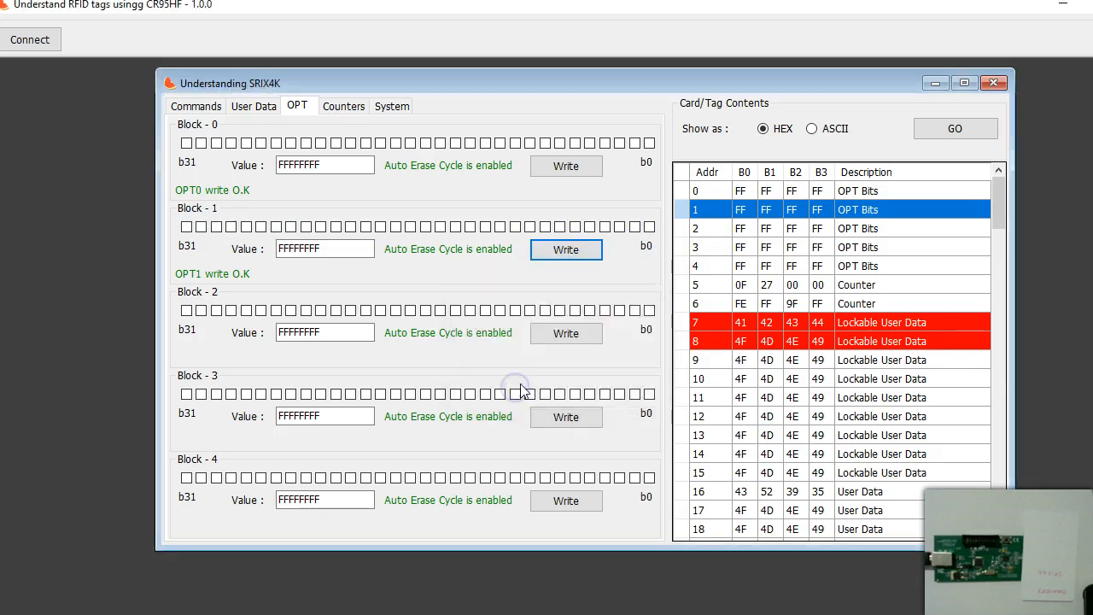
Step: Review the counters and the most recent block write and read entries at the end of the command log
click(346, 106)
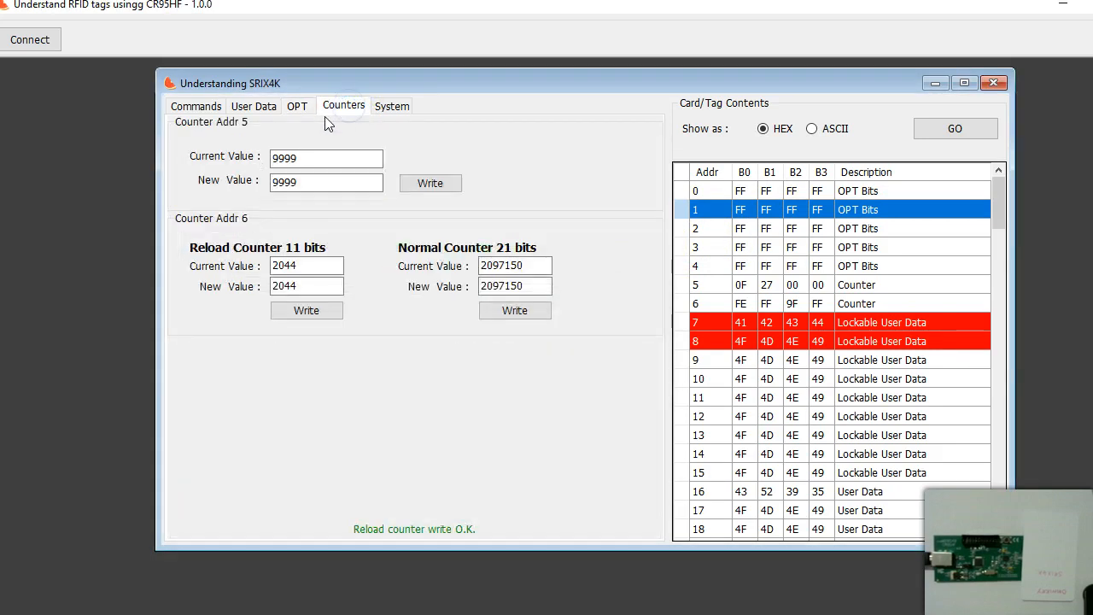
click(205, 105)
scroll(336, 330, down, 7)
scroll(683, 179, down, 2)
drag(652, 166, 652, 474)
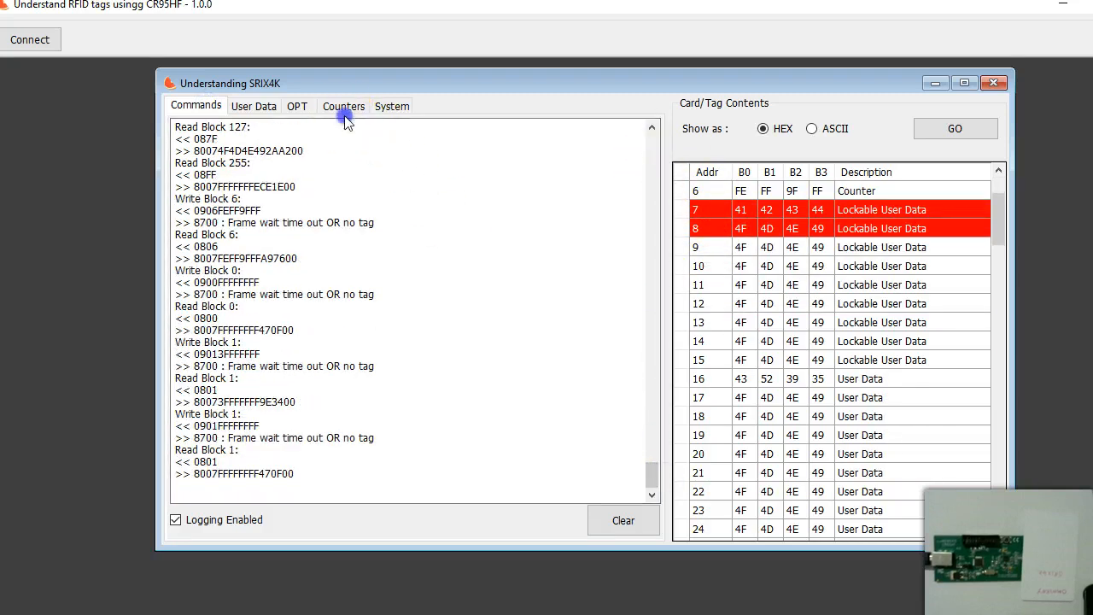
Step: Get the tag's unique identifier with its prefix, manufacturer code, IC code and serial number
click(395, 106)
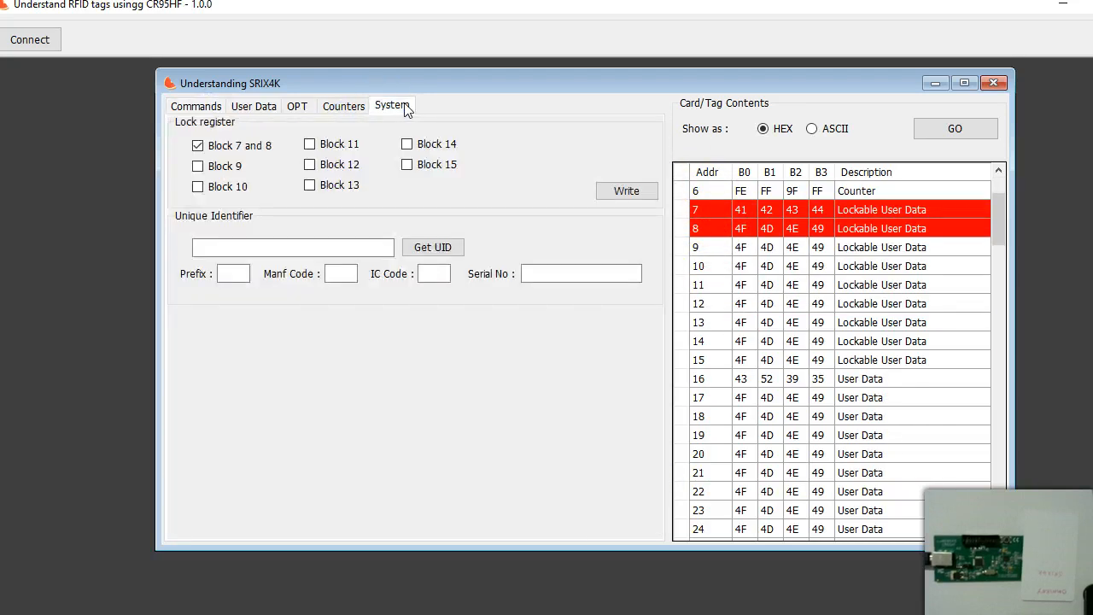
click(334, 250)
click(419, 248)
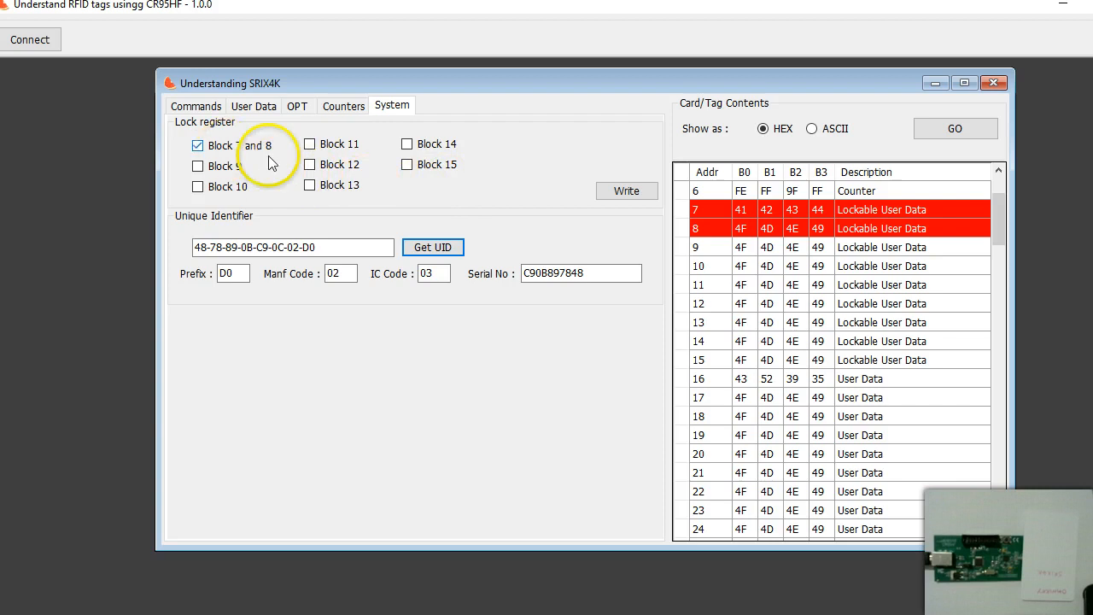
Step: Examine the lockable user data rows at addresses 9, 10 and 11 in the tag contents
scroll(999, 213, up, 2)
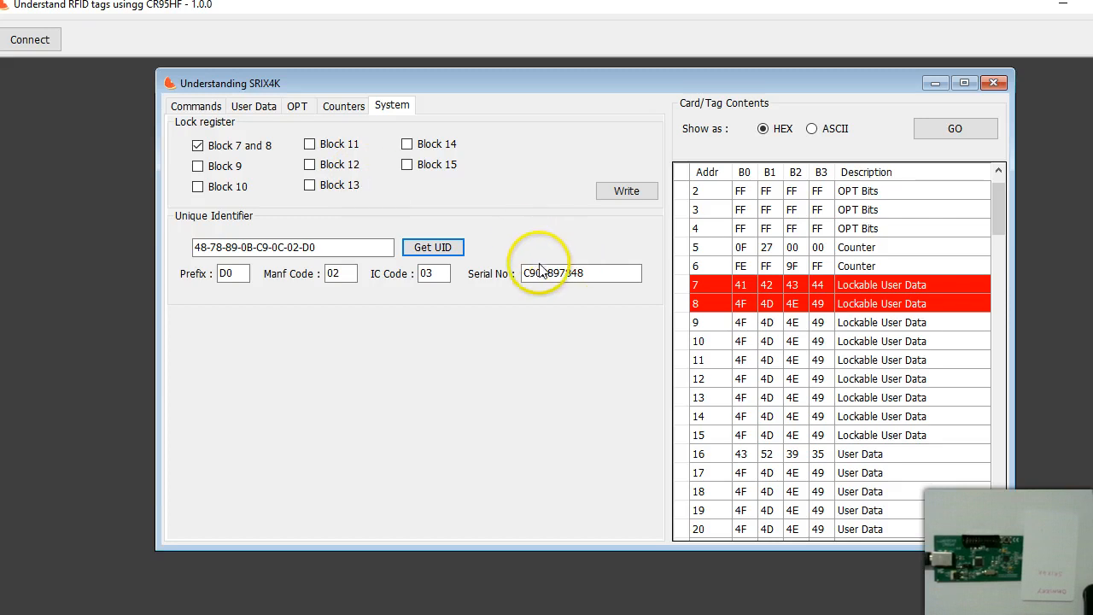
click(697, 324)
click(702, 340)
click(706, 355)
click(709, 340)
click(714, 324)
click(712, 341)
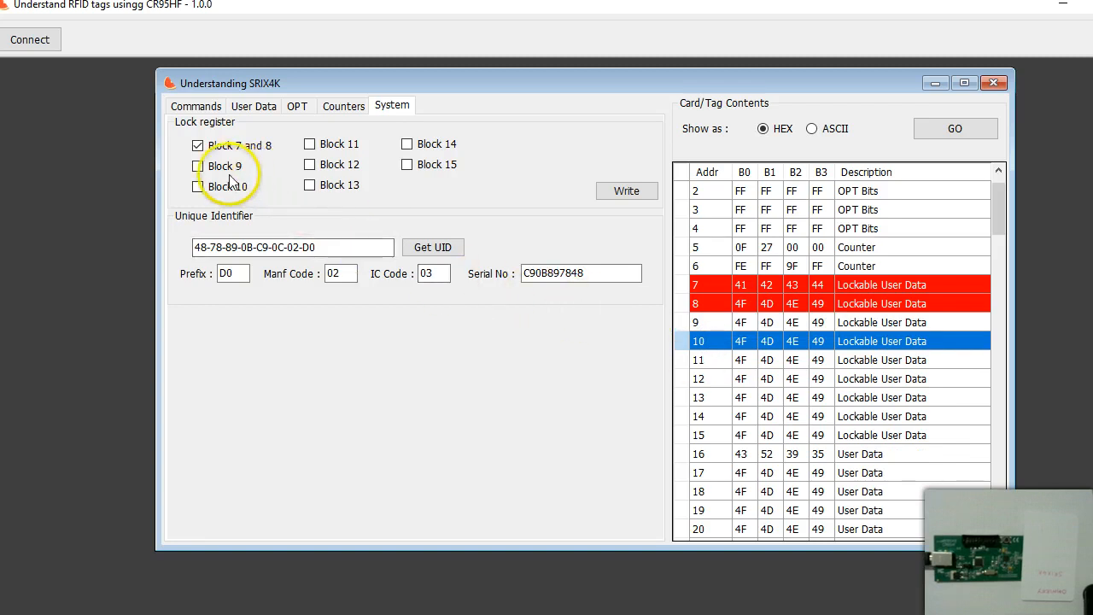
Step: Clear the command log and lock block 9 in the lock register, saving the locks to the tag
click(197, 165)
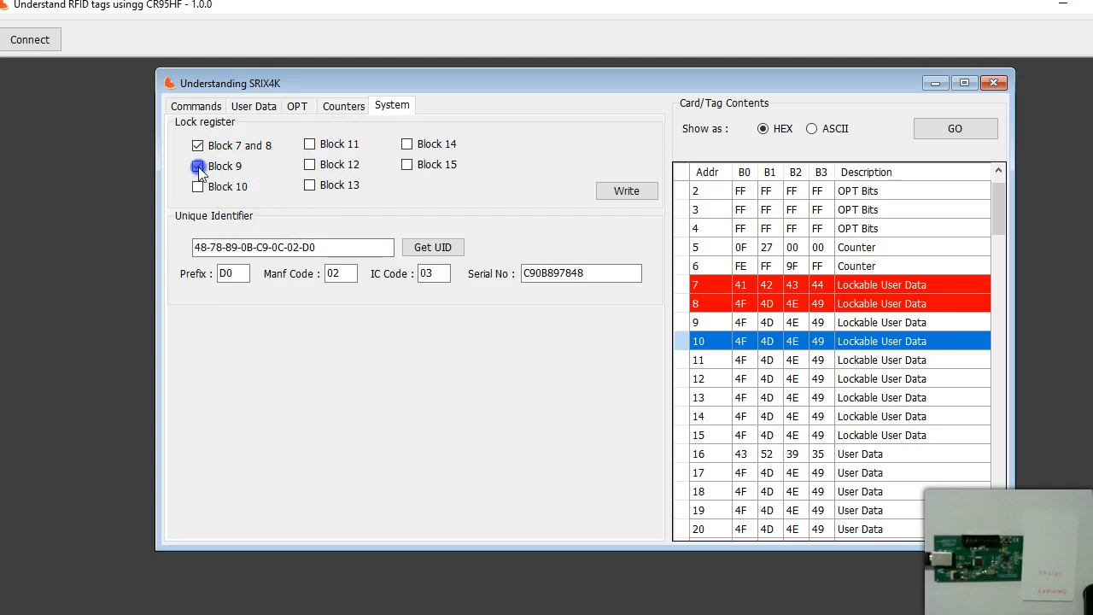
click(192, 106)
click(609, 521)
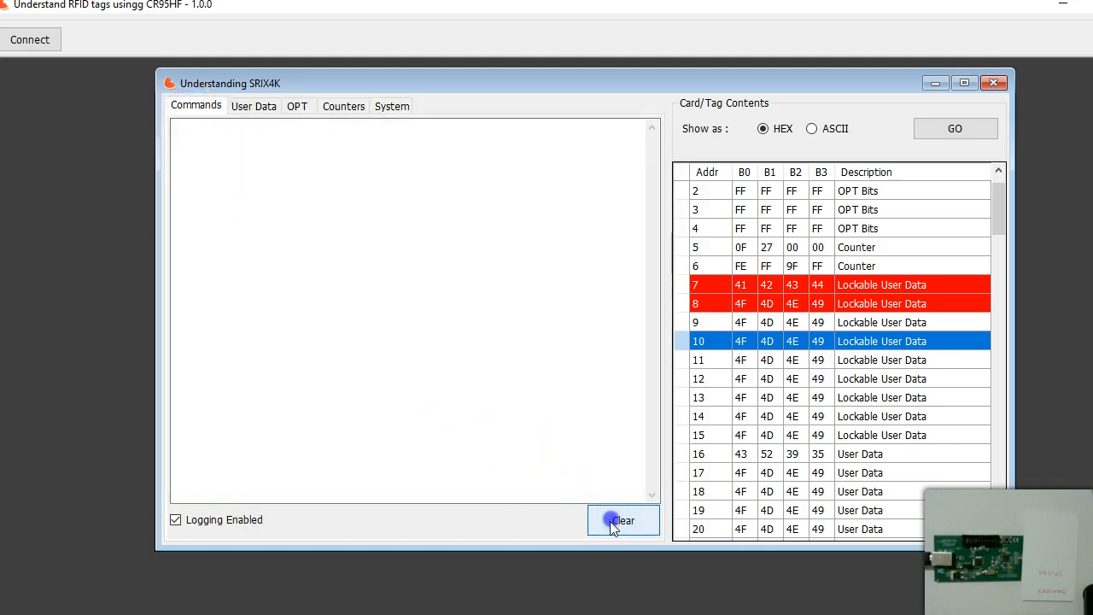
click(388, 106)
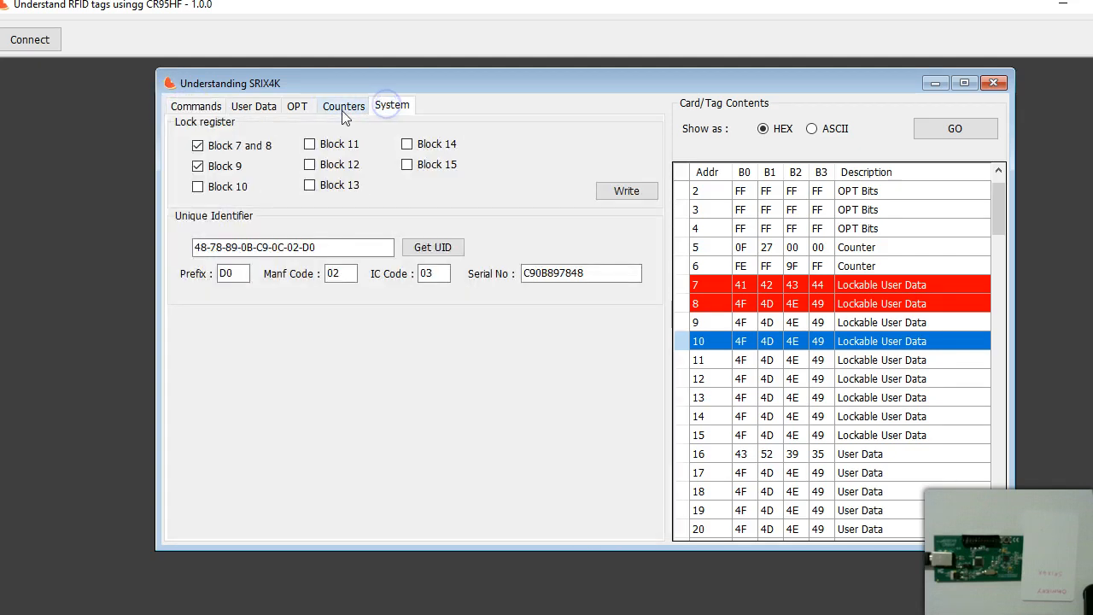
click(608, 192)
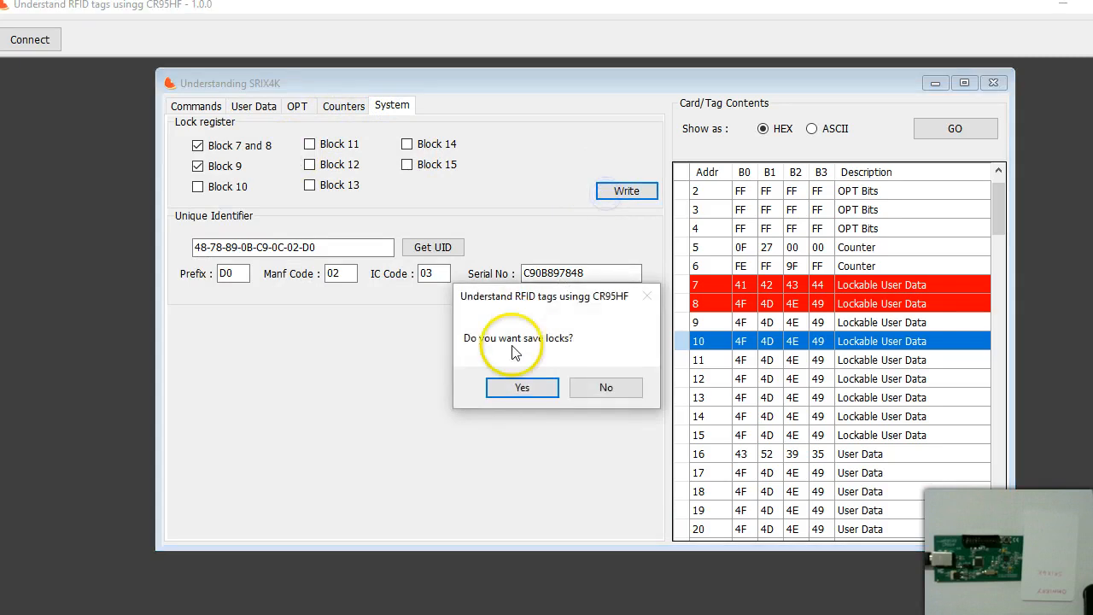
click(521, 387)
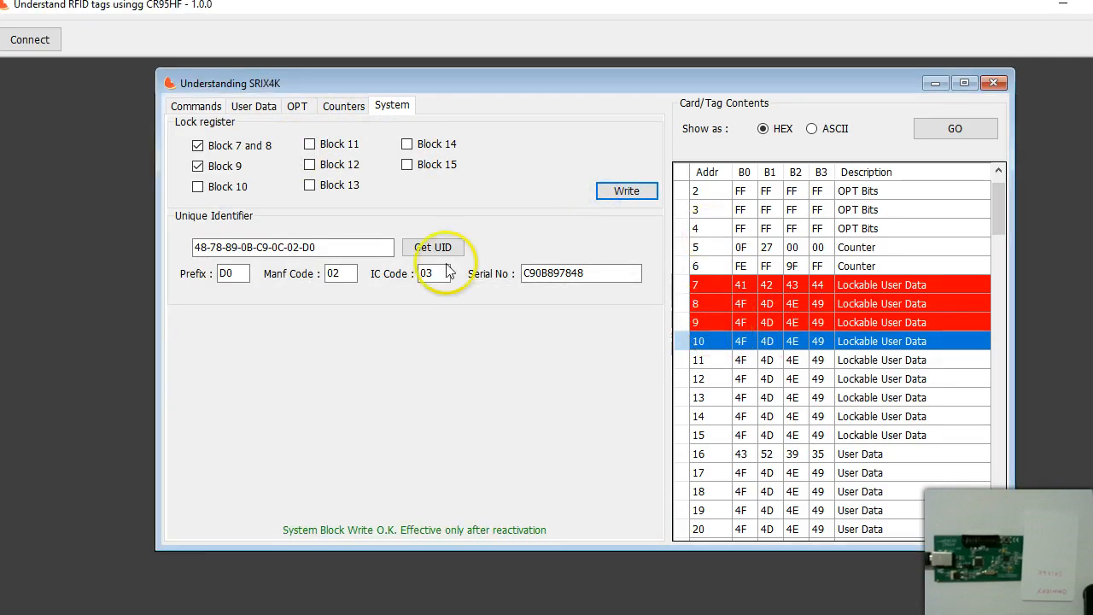
Step: Examine the logged write and read commands for block 255, and return to the lock register
click(197, 102)
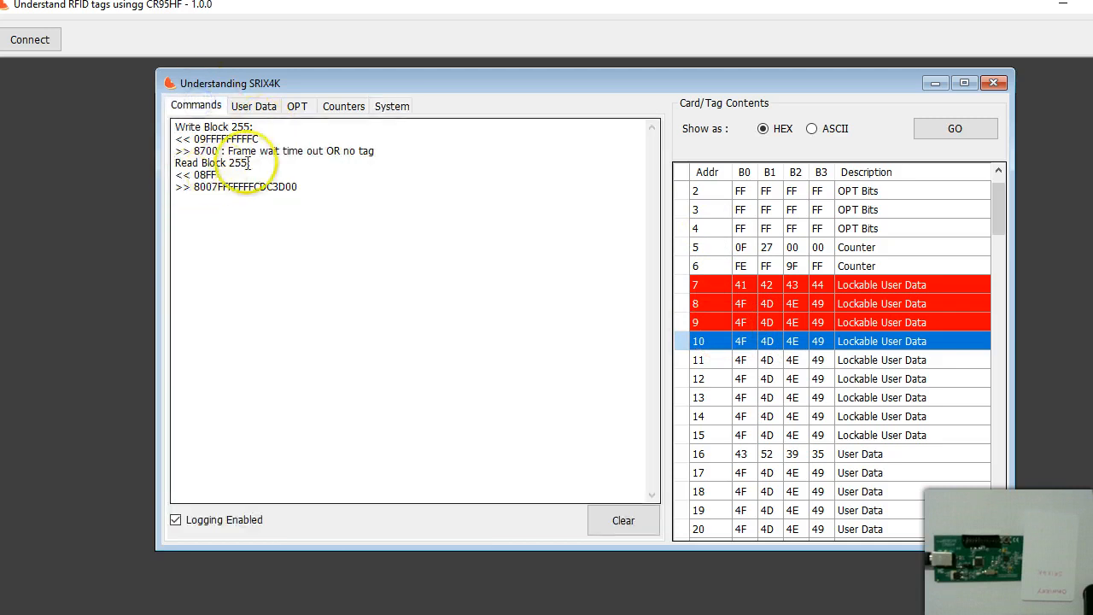
click(386, 109)
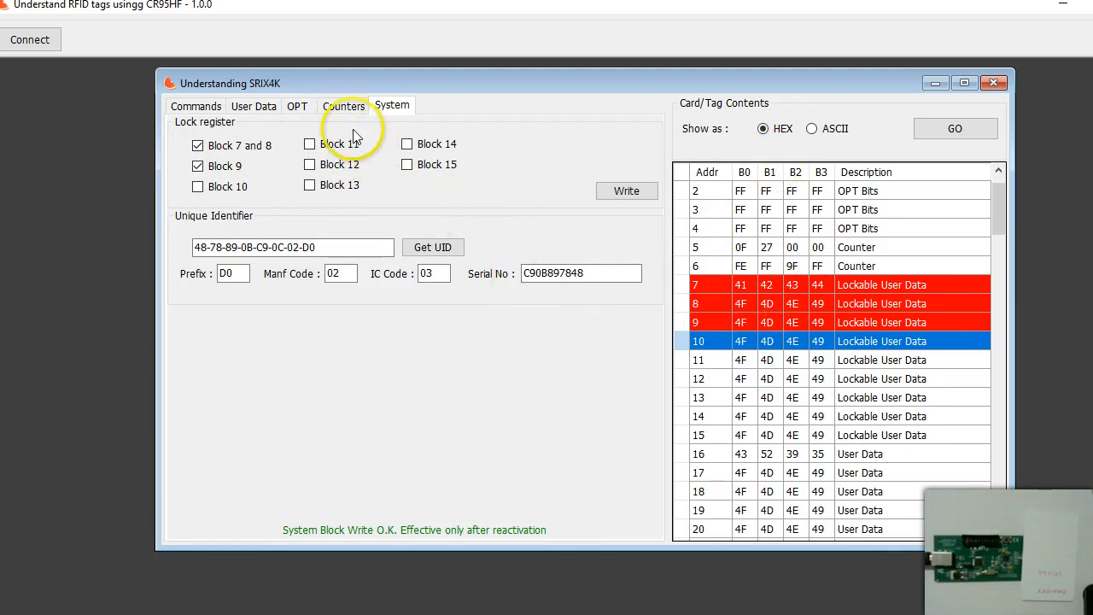
click(350, 106)
click(295, 106)
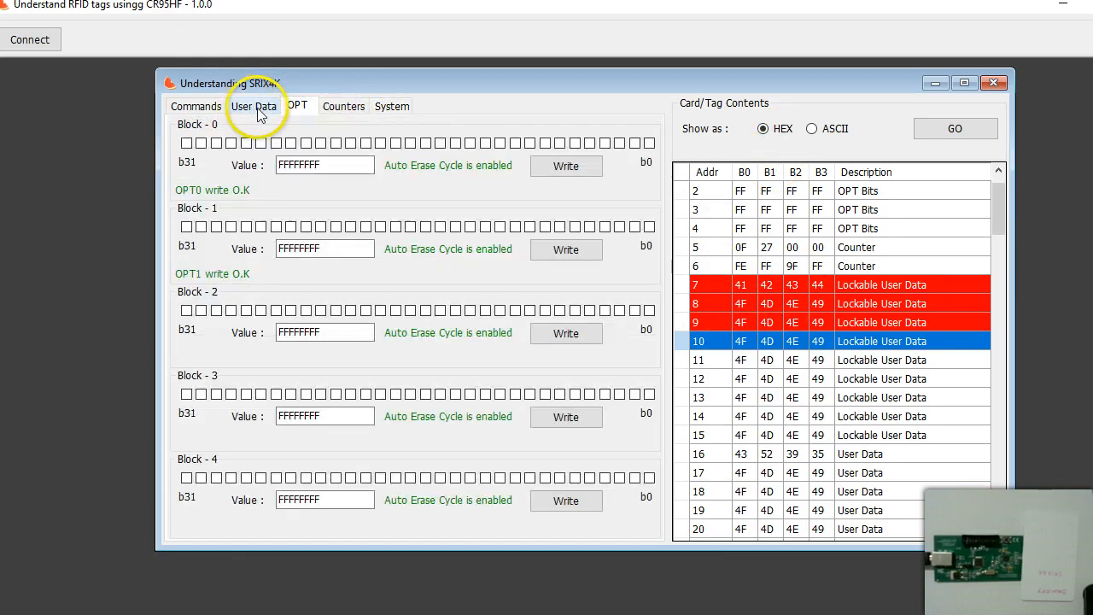
click(251, 108)
click(301, 108)
click(336, 111)
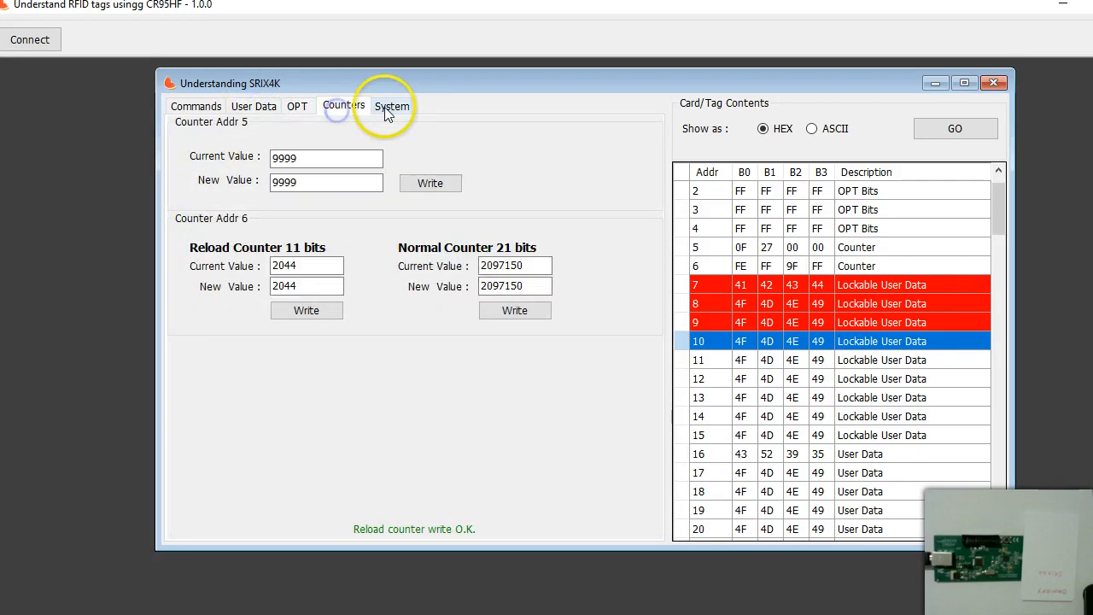
click(391, 109)
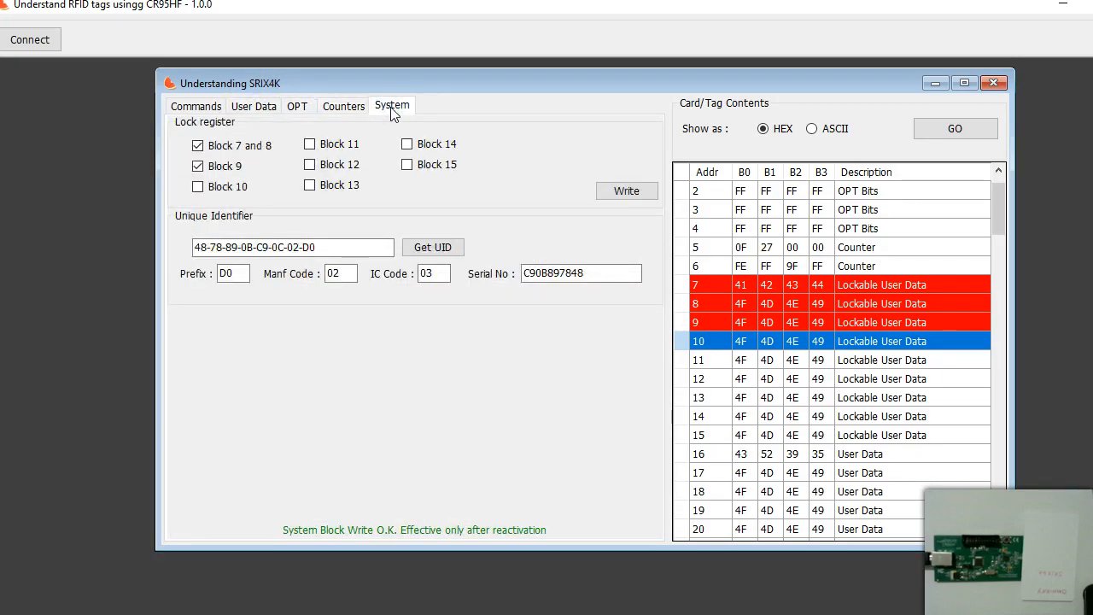